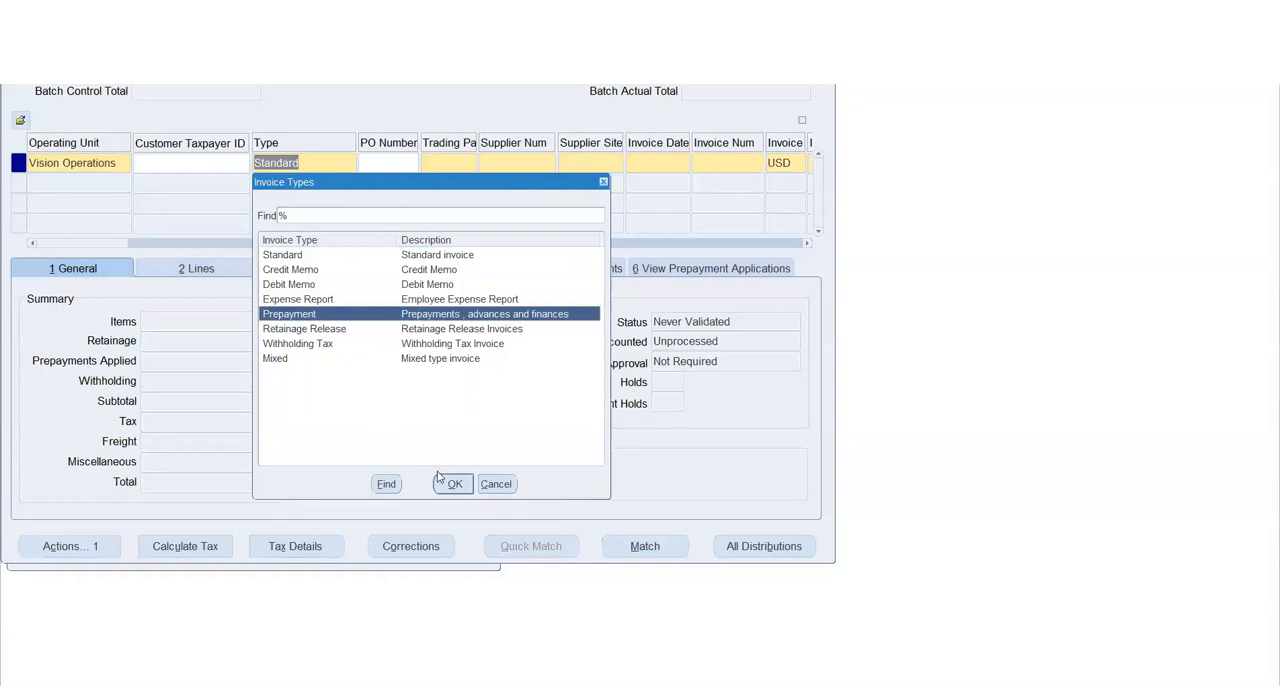
# Set the invoice type to Prepayment and the trading partner to 3M Health Care
pyautogui.click(446, 484)
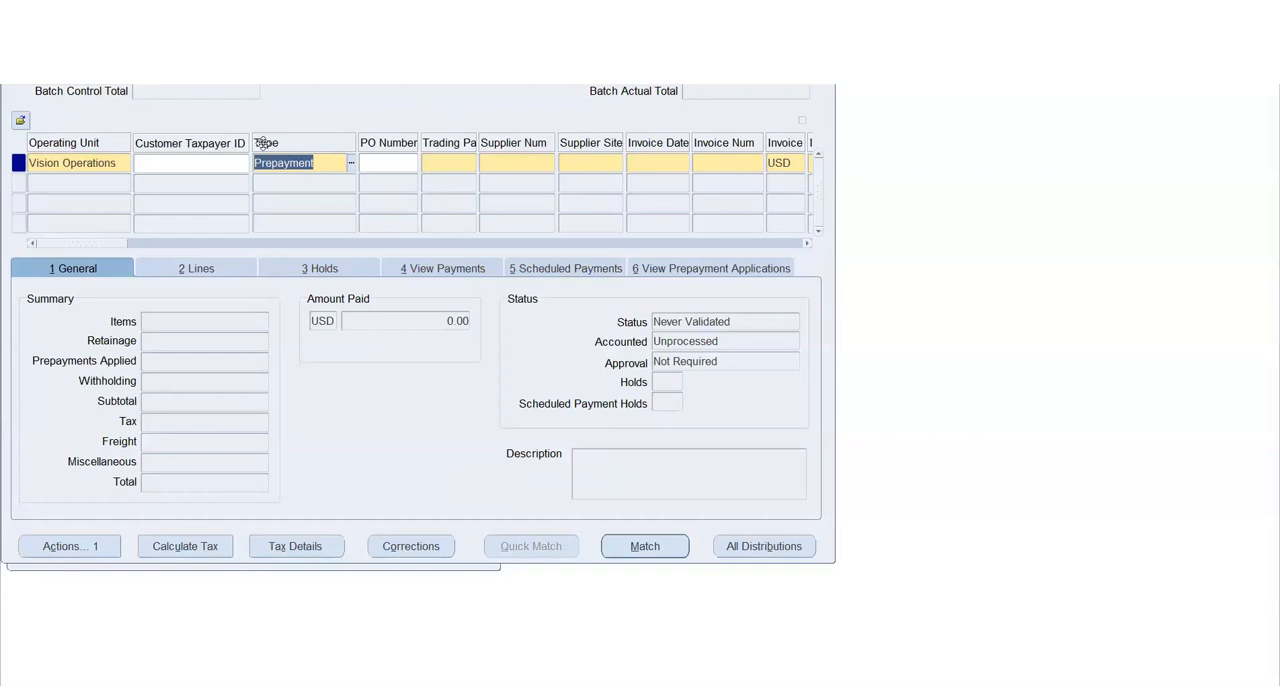
pyautogui.press('Tab')
pyautogui.press('Tab')
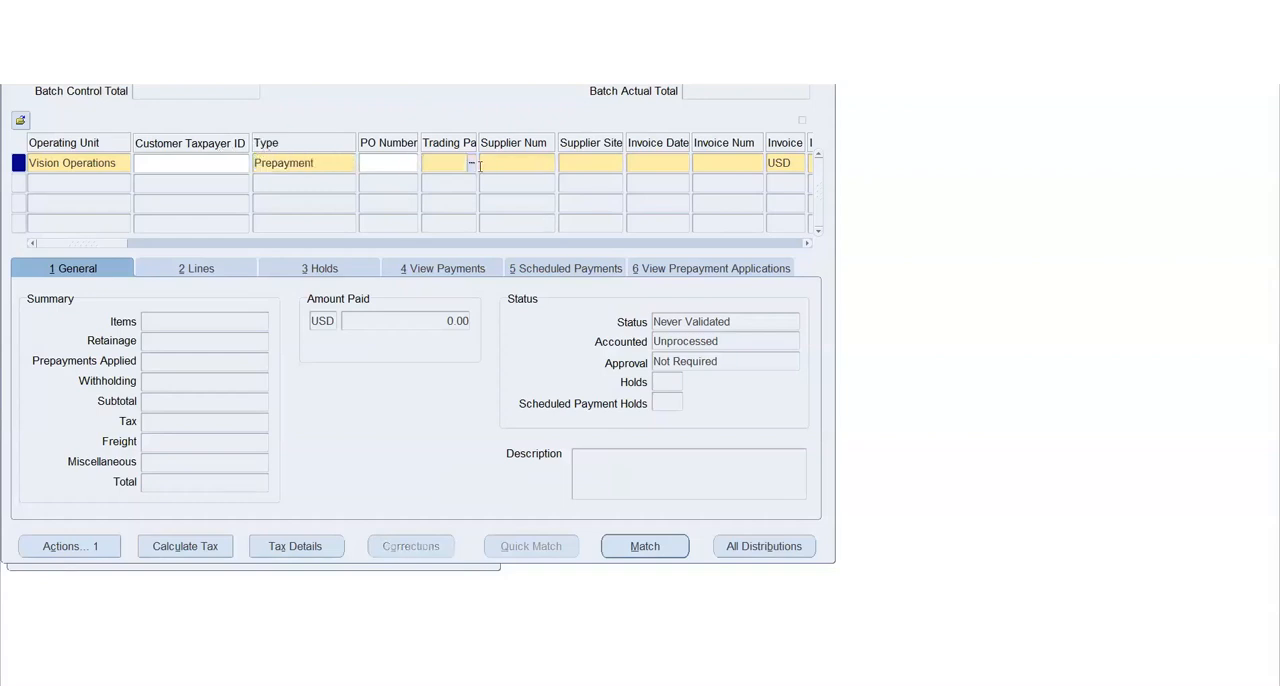
pyautogui.write('3M')
pyautogui.press('Tab')
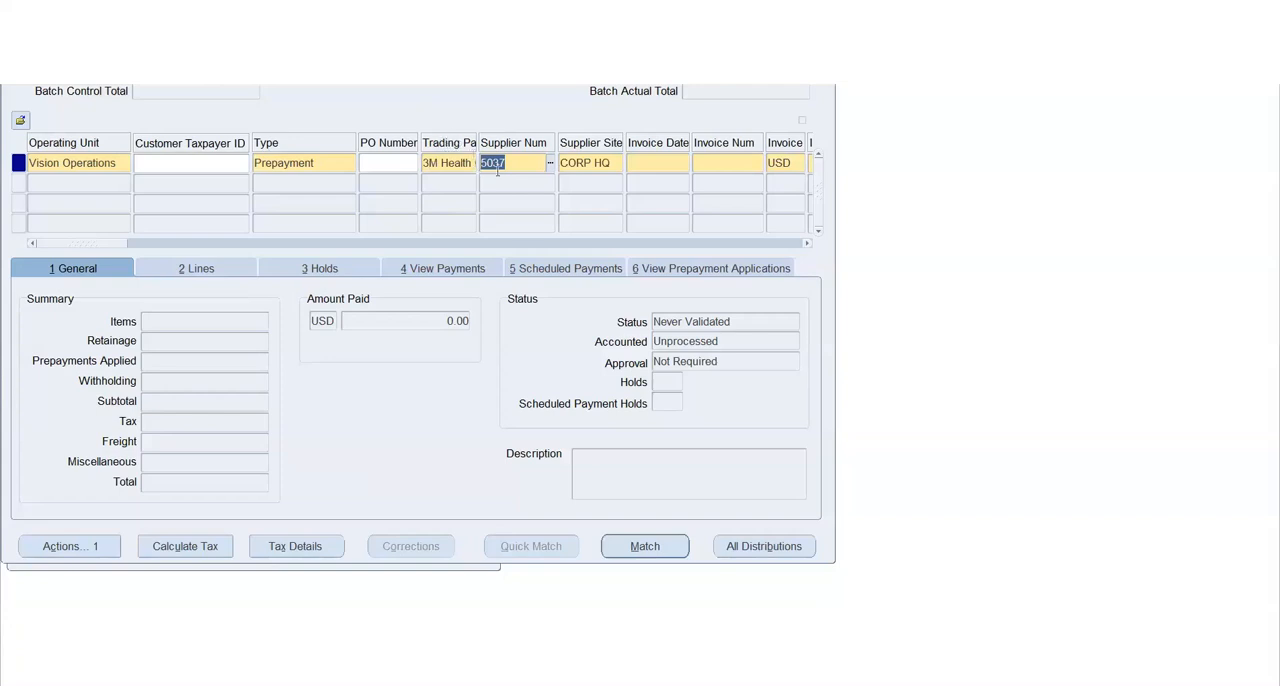
# Enter the invoice date 11-MAY-2022 and the invoice number 1209 on the prepayment invoice
pyautogui.press('Tab')
pyautogui.press('Tab')
pyautogui.click(683, 162)
pyautogui.click(133, 366)
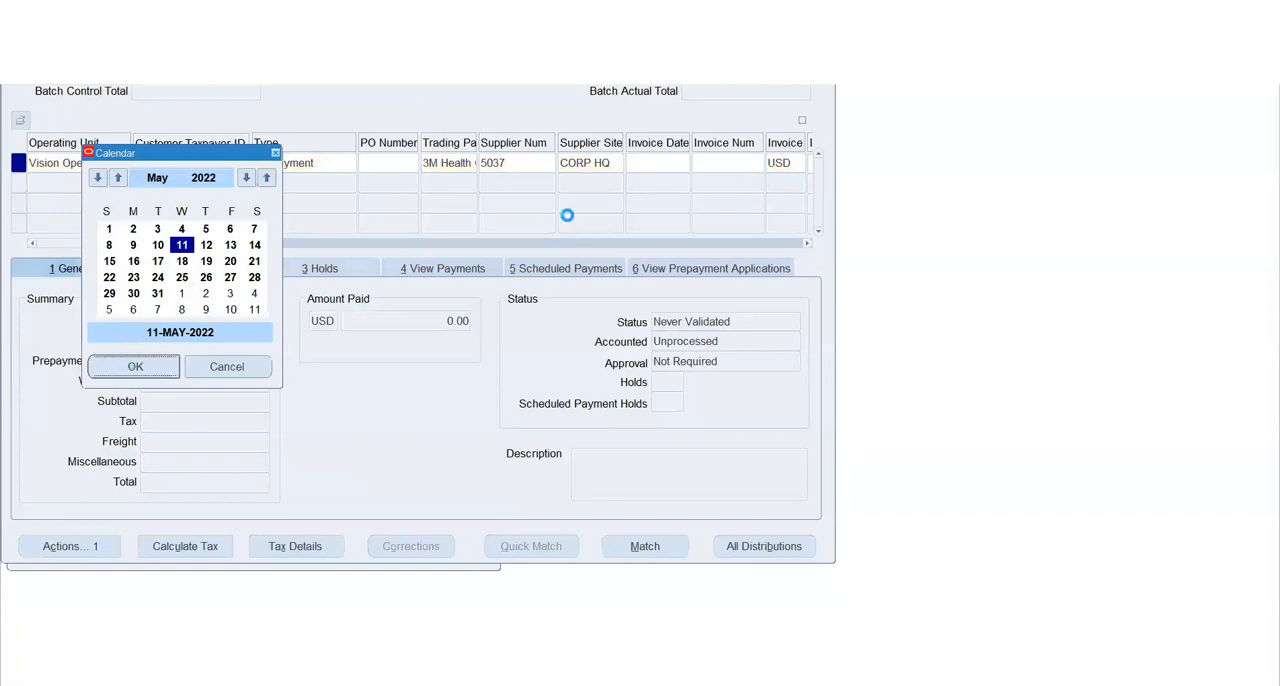
pyautogui.write('1209')
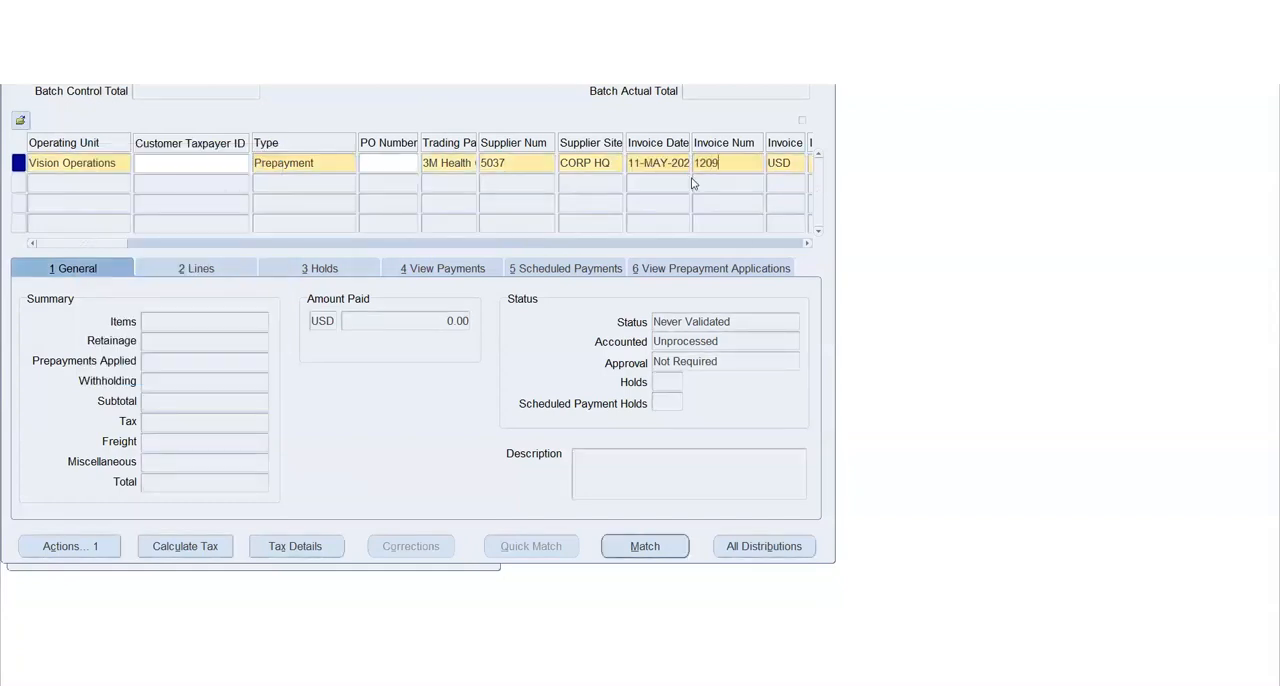
pyautogui.press('Tab')
# Set the invoice amount to 10,000 and accept the default values in the remaining header fields
pyautogui.press('Tab')
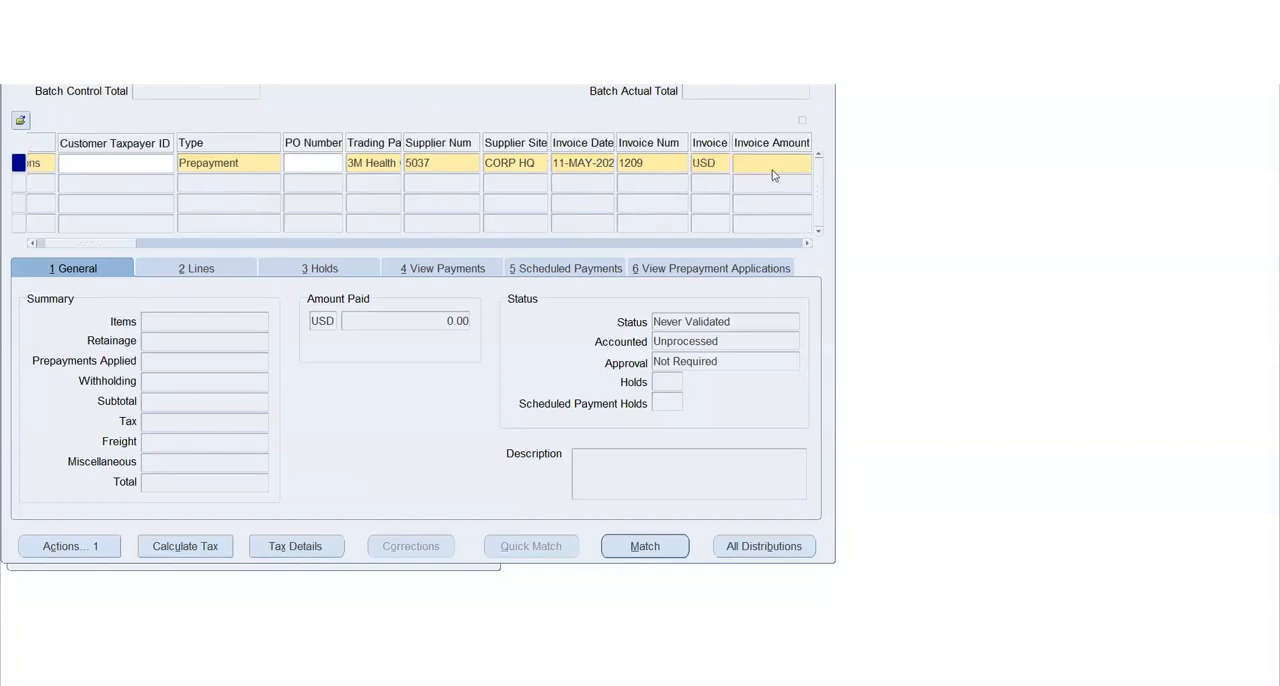
pyautogui.write('10000')
pyautogui.press('Tab')
pyautogui.press('Tab')
pyautogui.press('Tab')
pyautogui.press('Tab')
pyautogui.press('Tab')
pyautogui.press('Tab')
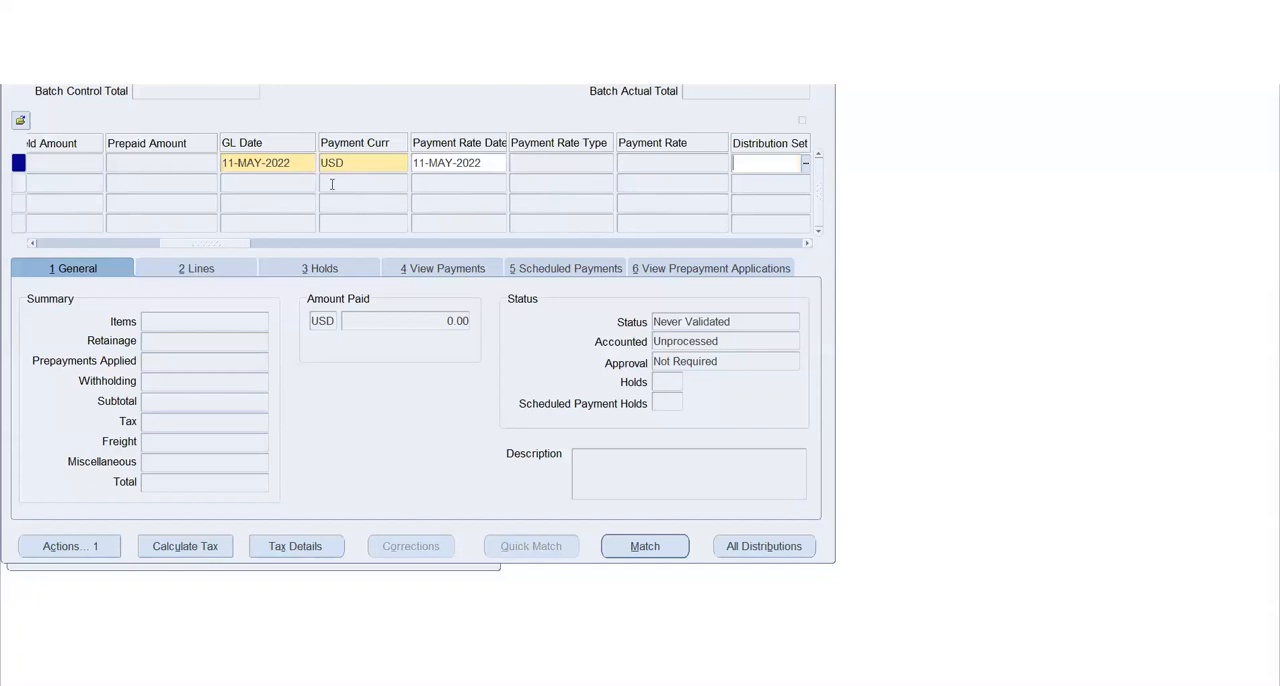
pyautogui.press('Tab')
pyautogui.press('Tab')
pyautogui.press('Tab')
pyautogui.press('Tab')
pyautogui.press('Tab')
pyautogui.press('Tab')
pyautogui.press('Tab')
pyautogui.press('Tab')
pyautogui.press('Tab')
pyautogui.press('Tab')
pyautogui.press('Tab')
pyautogui.press('Tab')
pyautogui.press('Tab')
pyautogui.press('Tab')
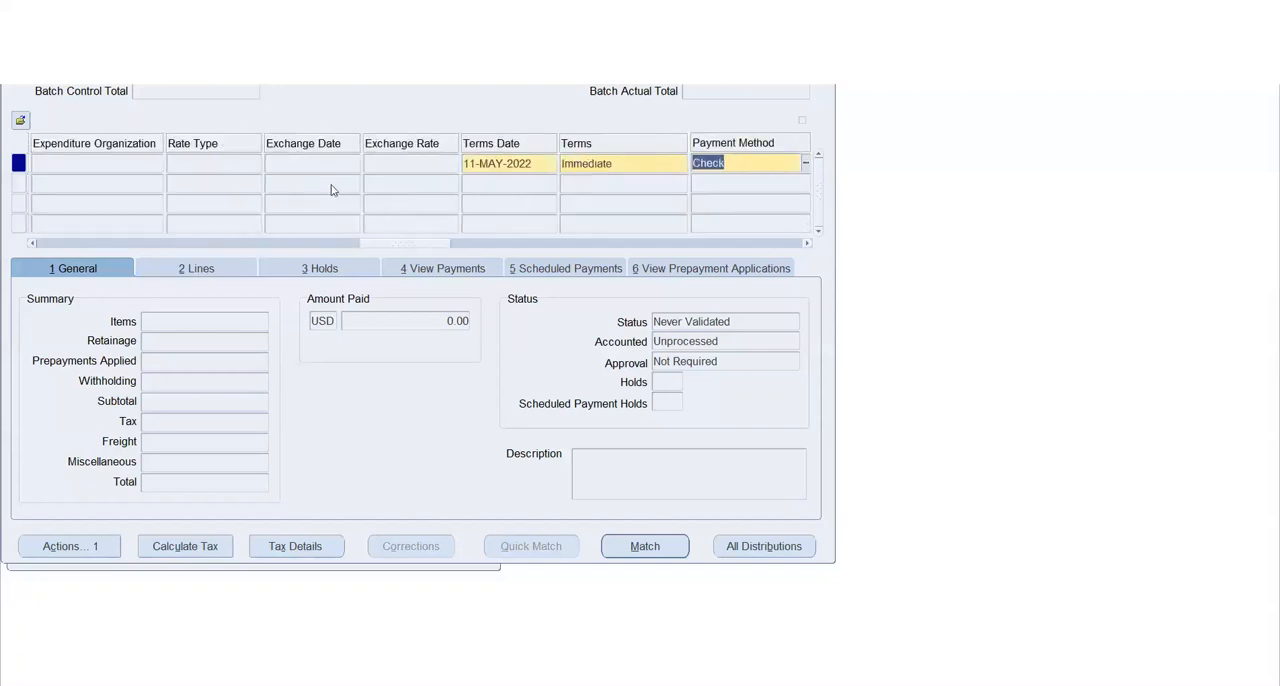
pyautogui.press('Tab')
pyautogui.press('Tab')
pyautogui.press('Tab')
pyautogui.press('Tab')
pyautogui.press('Tab')
pyautogui.press('Tab')
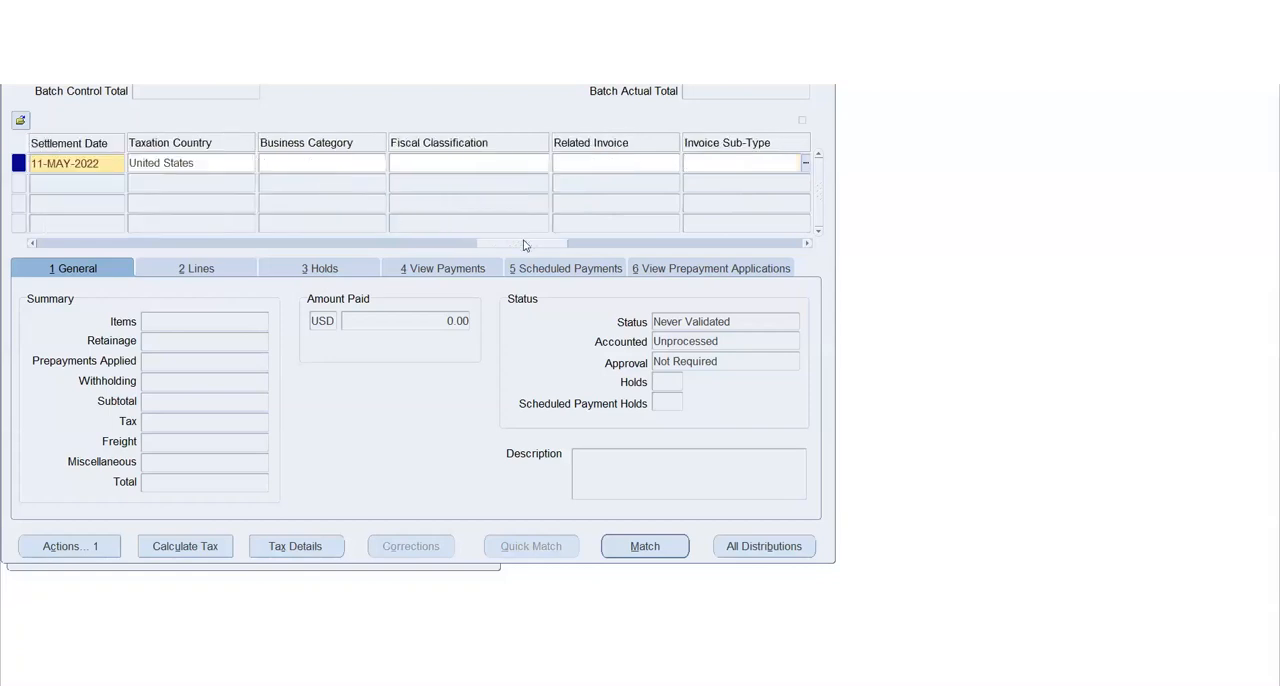
# Enter an amount of 10,000 on Item line 1 of the prepayment invoice
pyautogui.moveTo(523, 243); pyautogui.dragTo(49, 245)
pyautogui.click(208, 268)
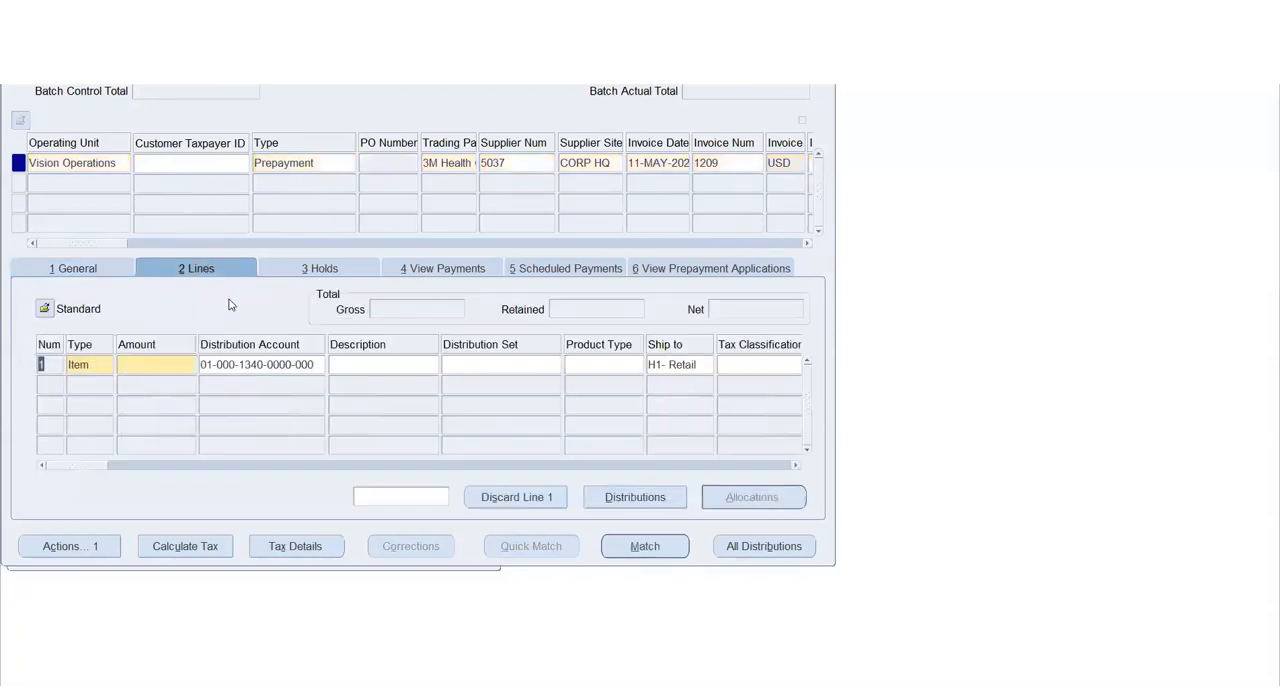
pyautogui.click(162, 364)
pyautogui.write('10000')
pyautogui.press('Tab')
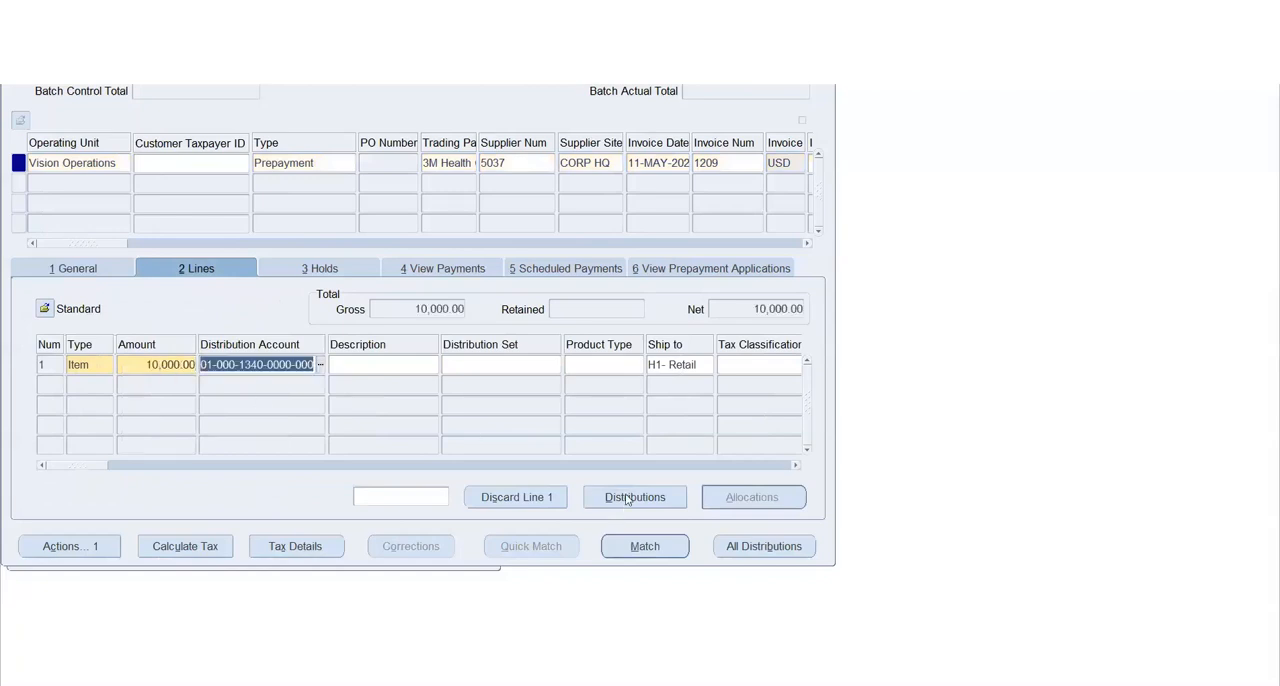
# Review the distributions of invoice line 1 and return to the invoice's general summary
pyautogui.click(624, 496)
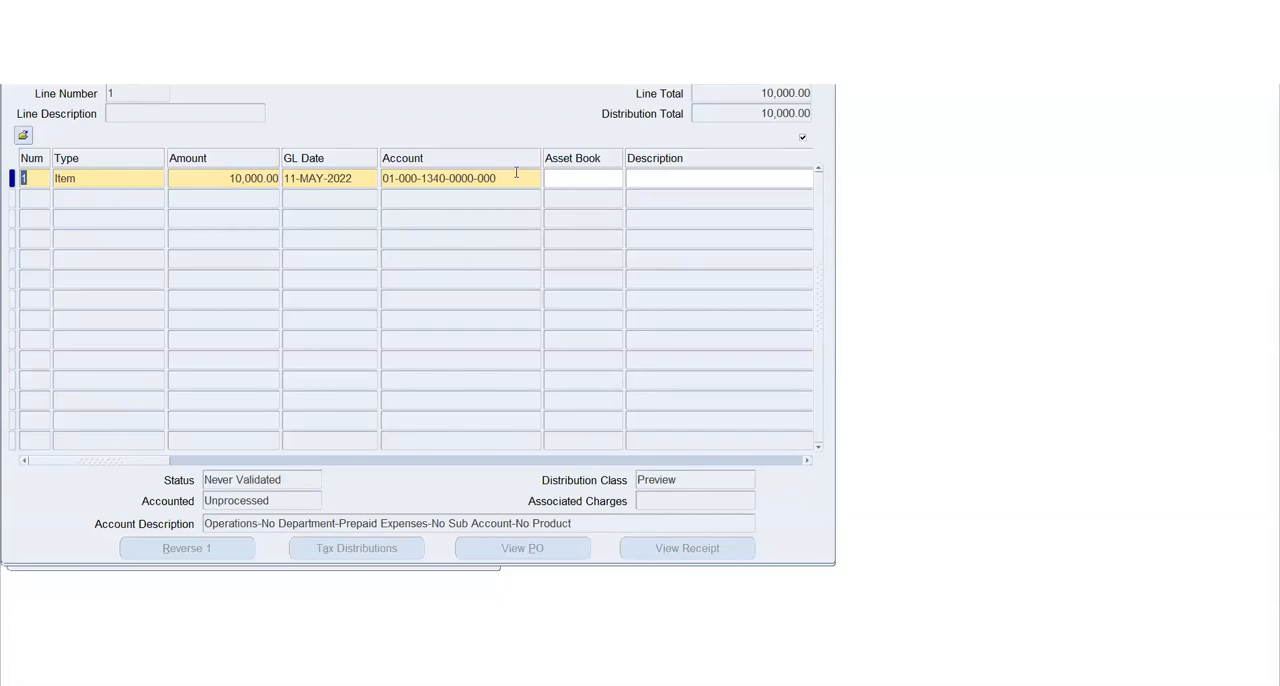
pyautogui.click(825, 75)
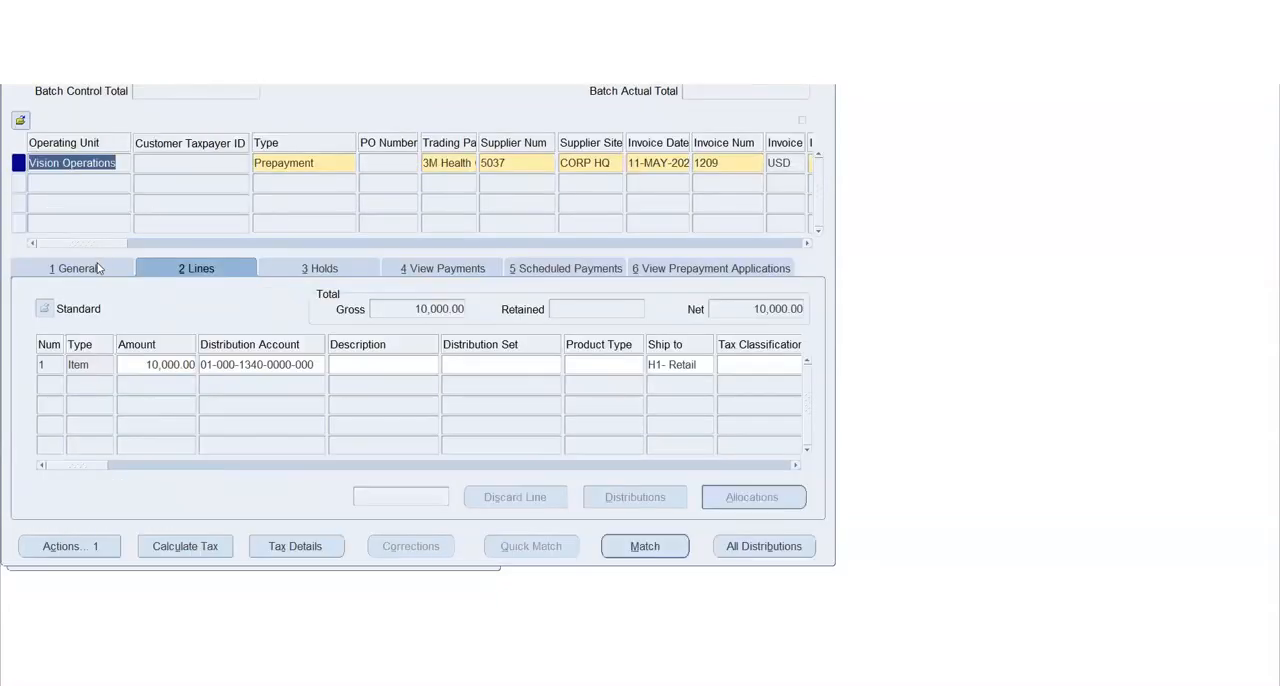
pyautogui.click(100, 268)
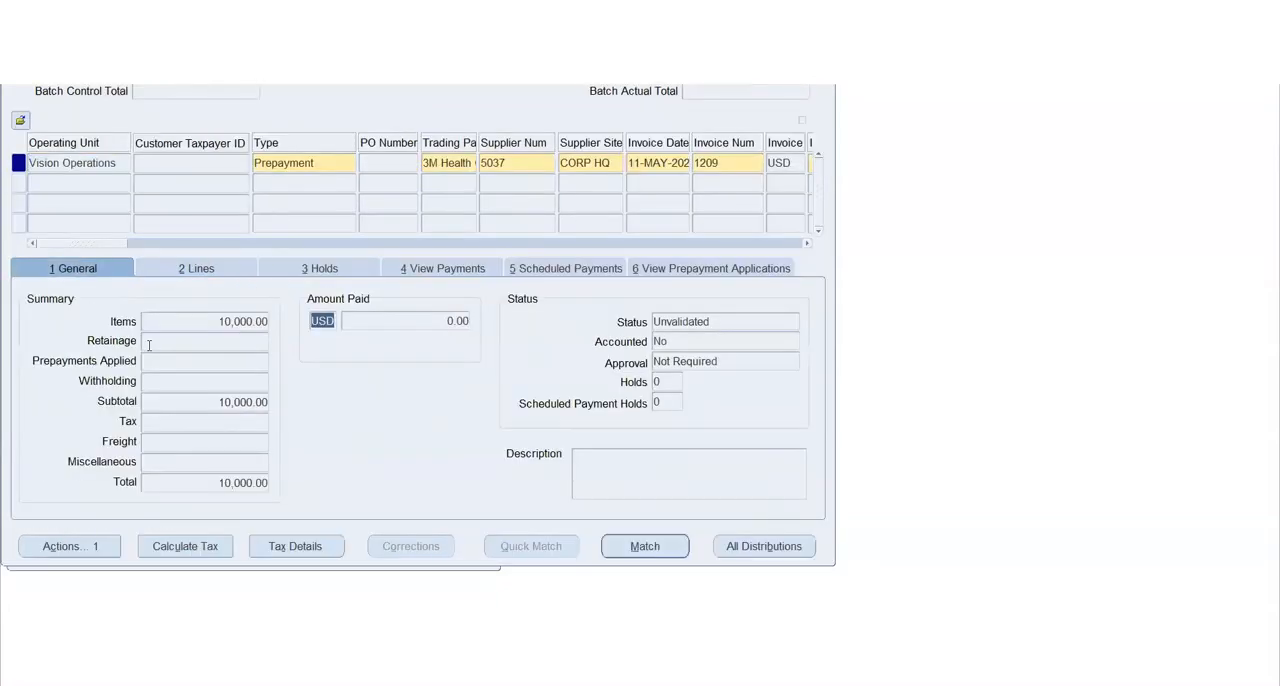
# Try to validate prepayment invoice 1209
pyautogui.click(80, 550)
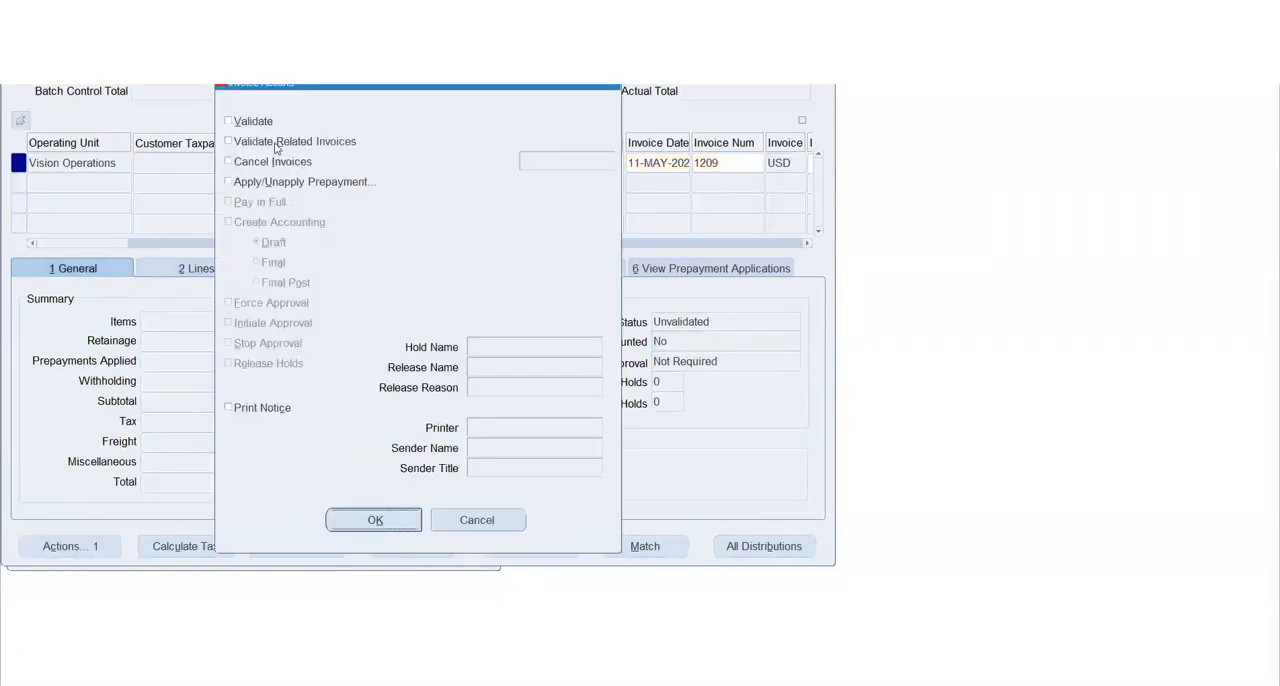
pyautogui.click(250, 121)
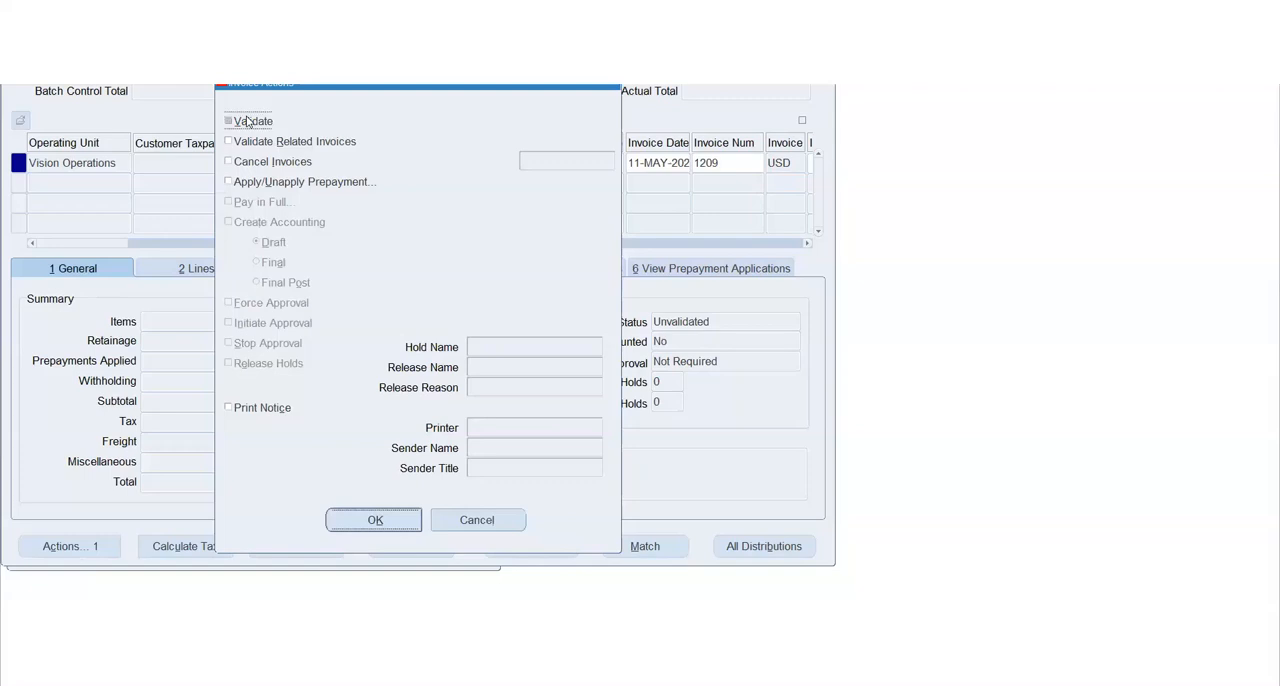
pyautogui.click(343, 519)
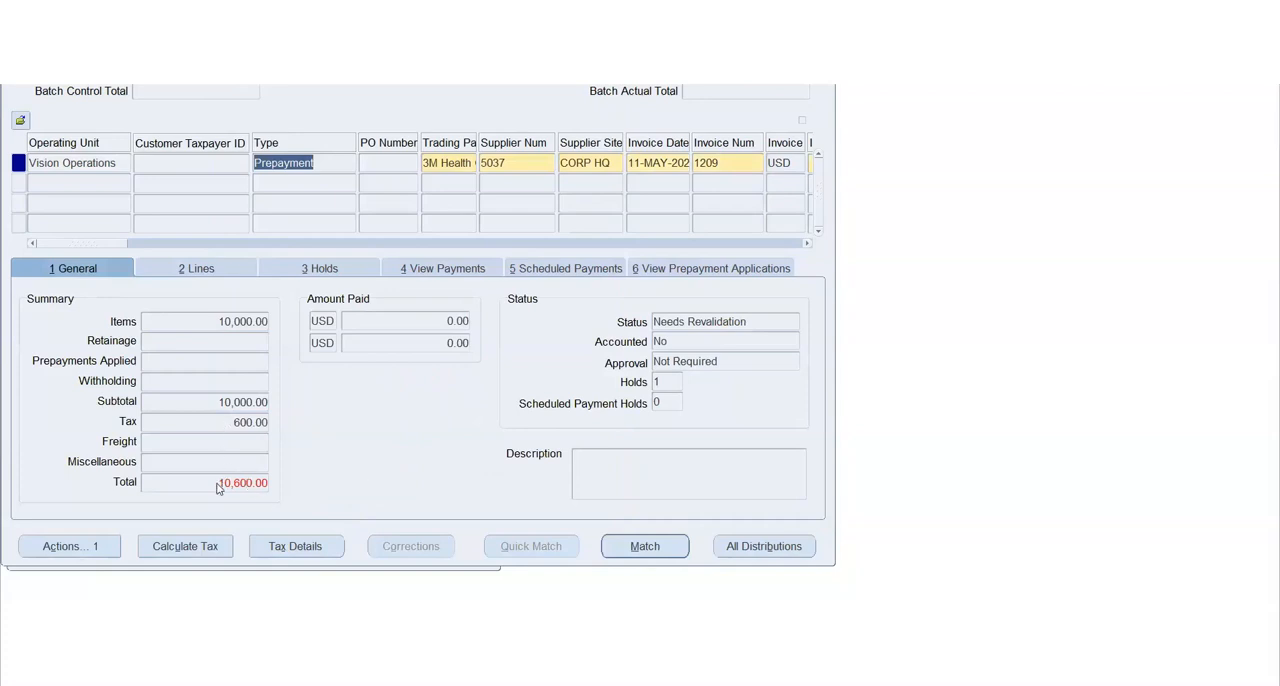
# Set the invoice amount to 10,600 to match the total including tax, and save the invoice
pyautogui.click(218, 485)
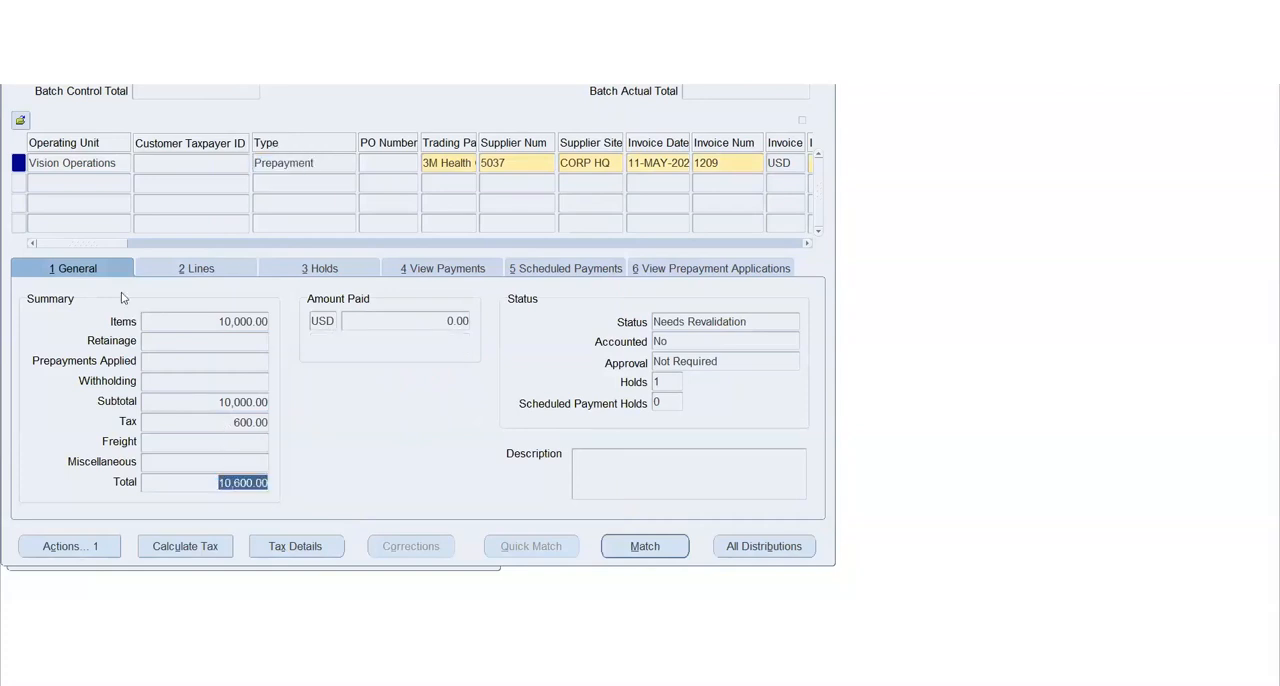
pyautogui.moveTo(81, 244); pyautogui.dragTo(126, 250)
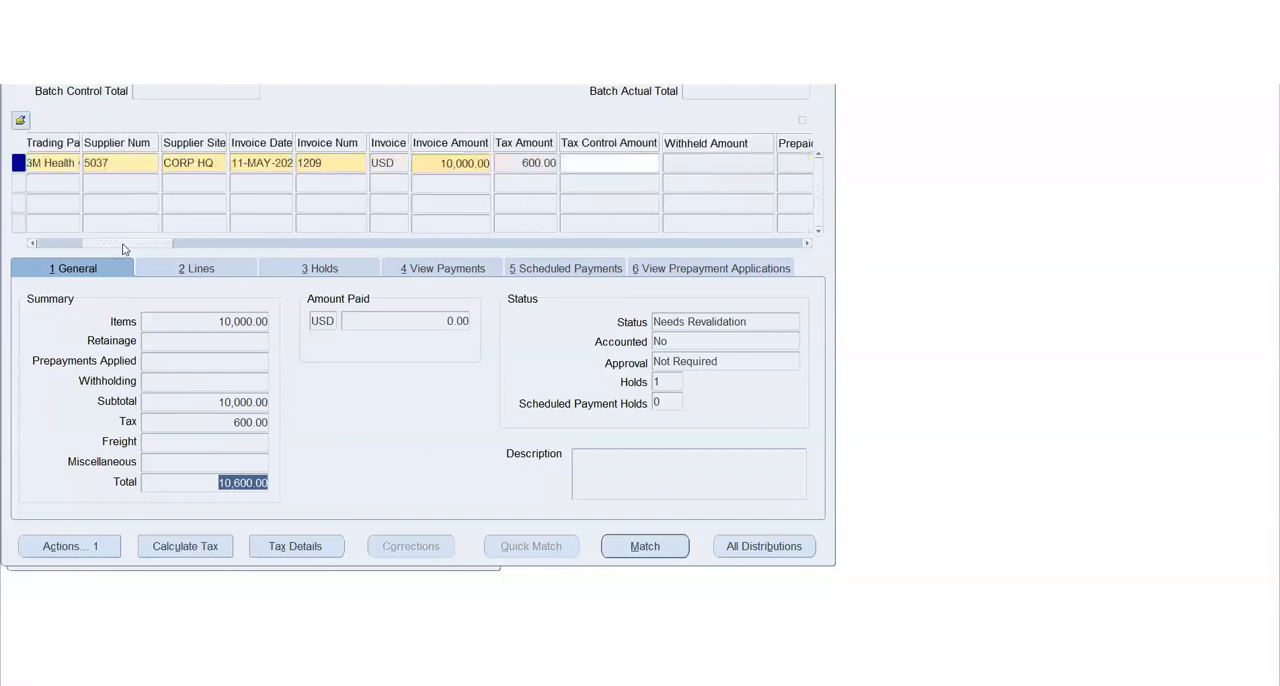
pyautogui.click(437, 167)
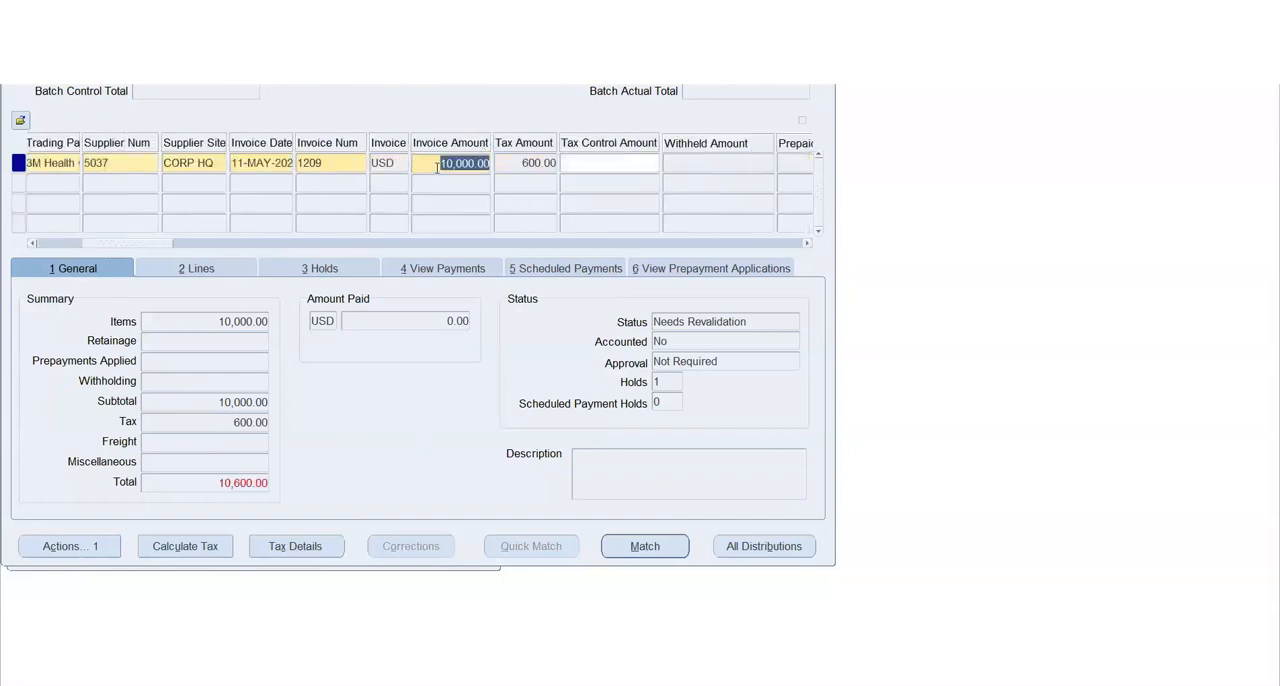
pyautogui.write('10600')
pyautogui.press('Tab')
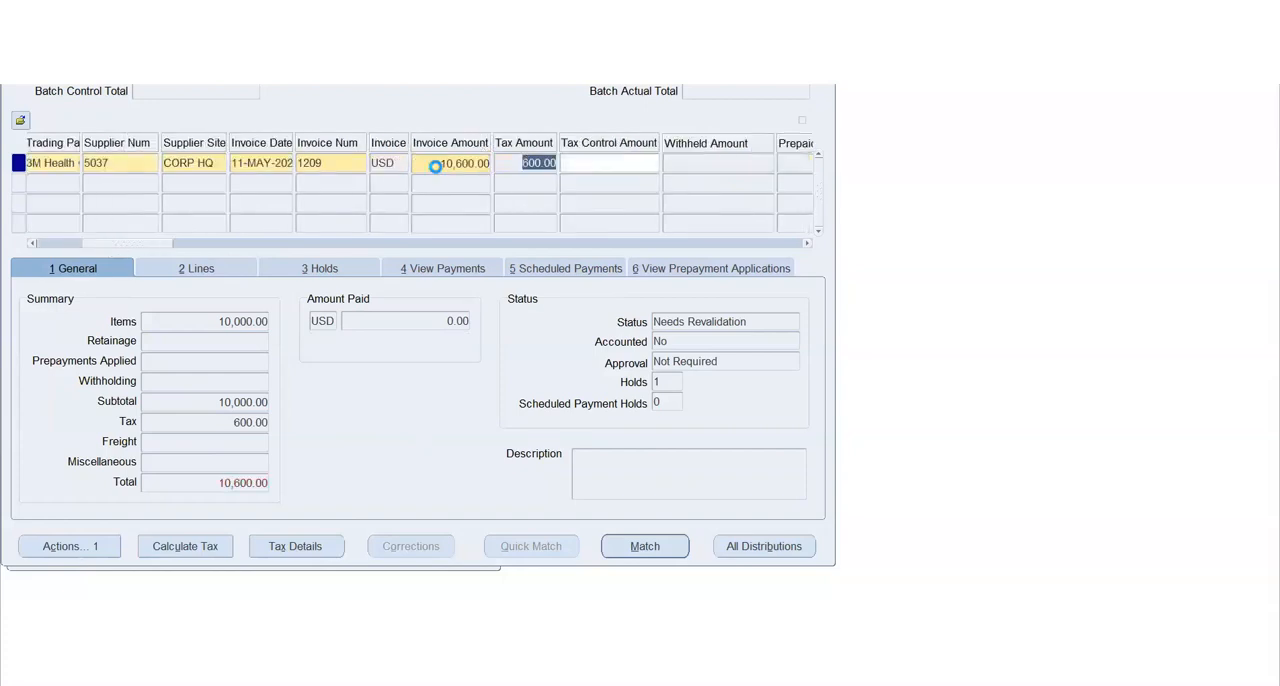
pyautogui.hotkey('ctrl', 's')
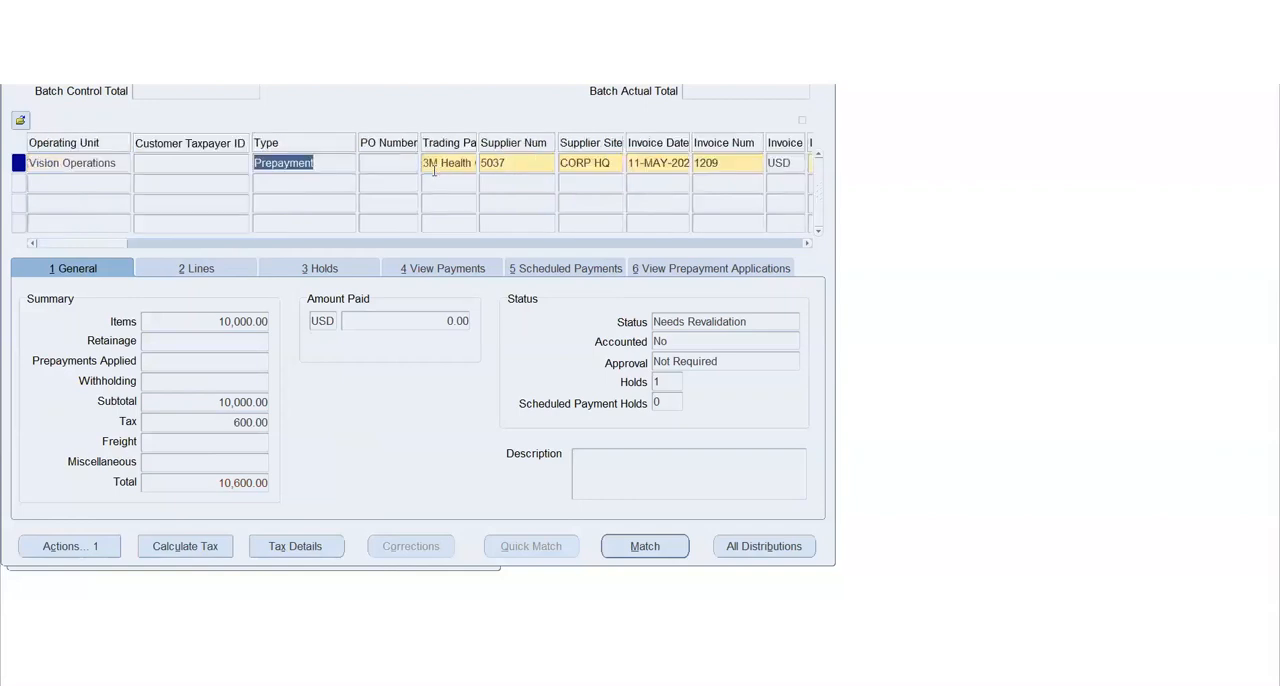
# Validate the prepayment invoice again with the corrected amount
pyautogui.click(100, 548)
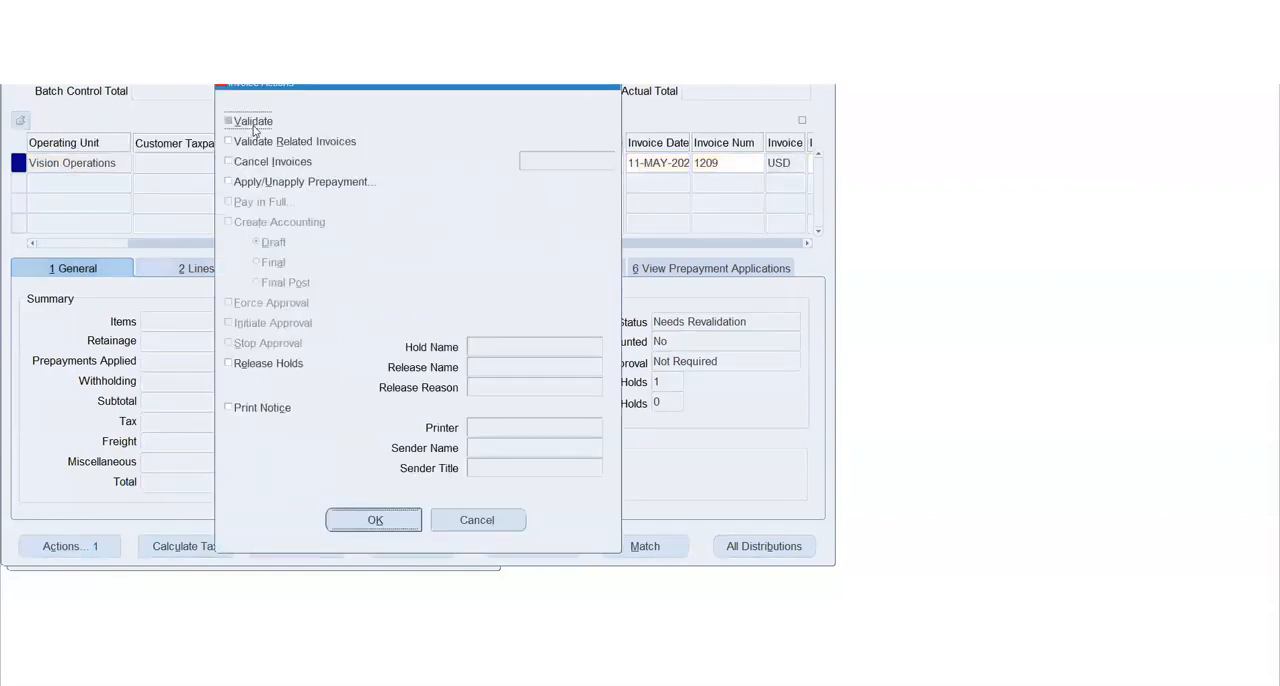
pyautogui.click(252, 121)
pyautogui.click(340, 518)
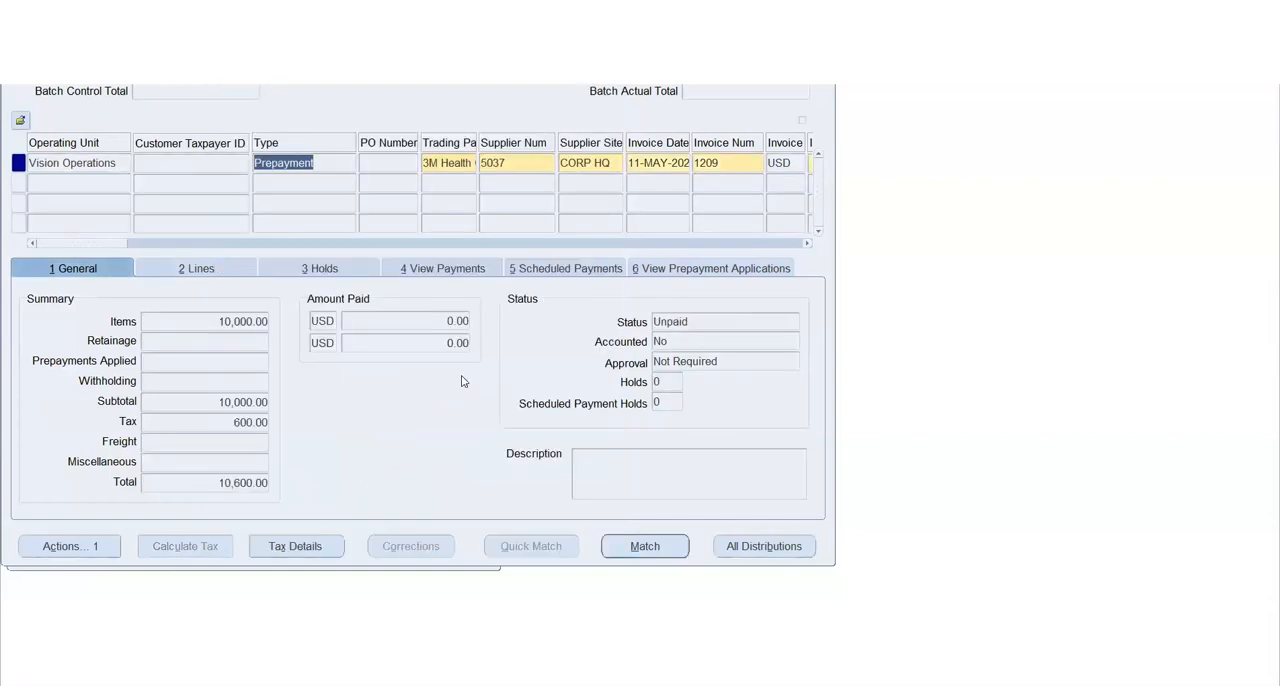
# Start a full payment of the validated prepayment invoice with the Pay in Full action
pyautogui.click(80, 546)
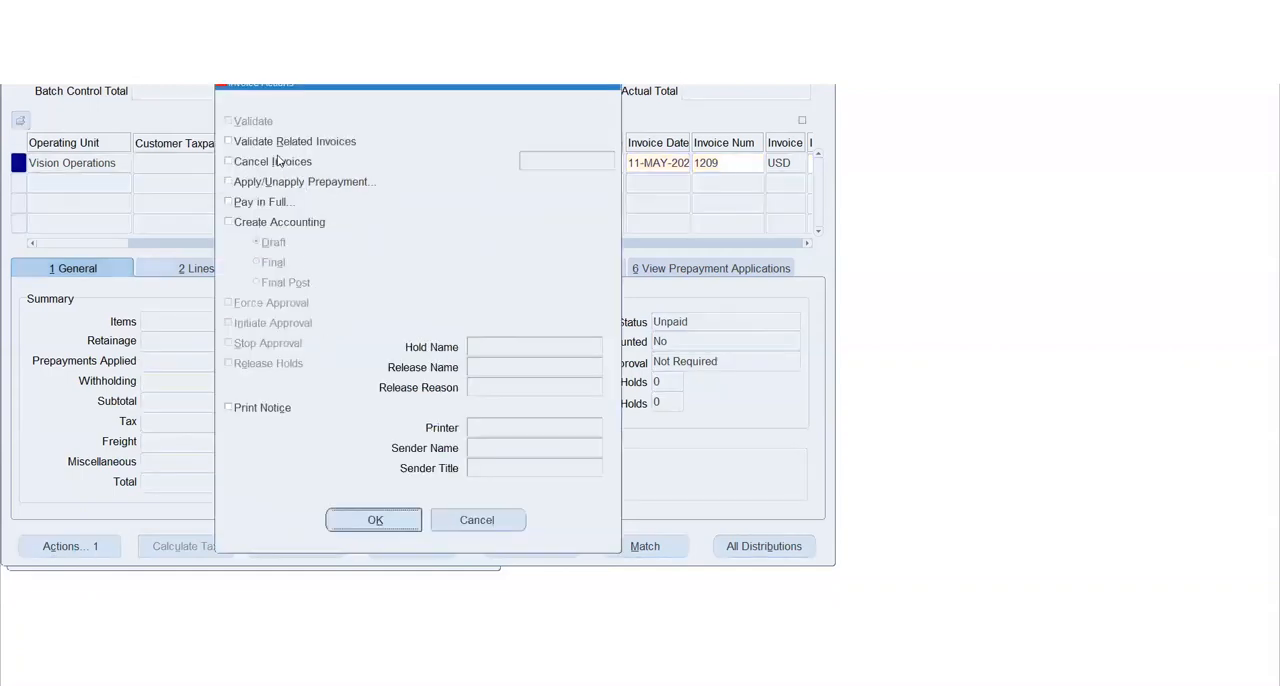
pyautogui.click(252, 202)
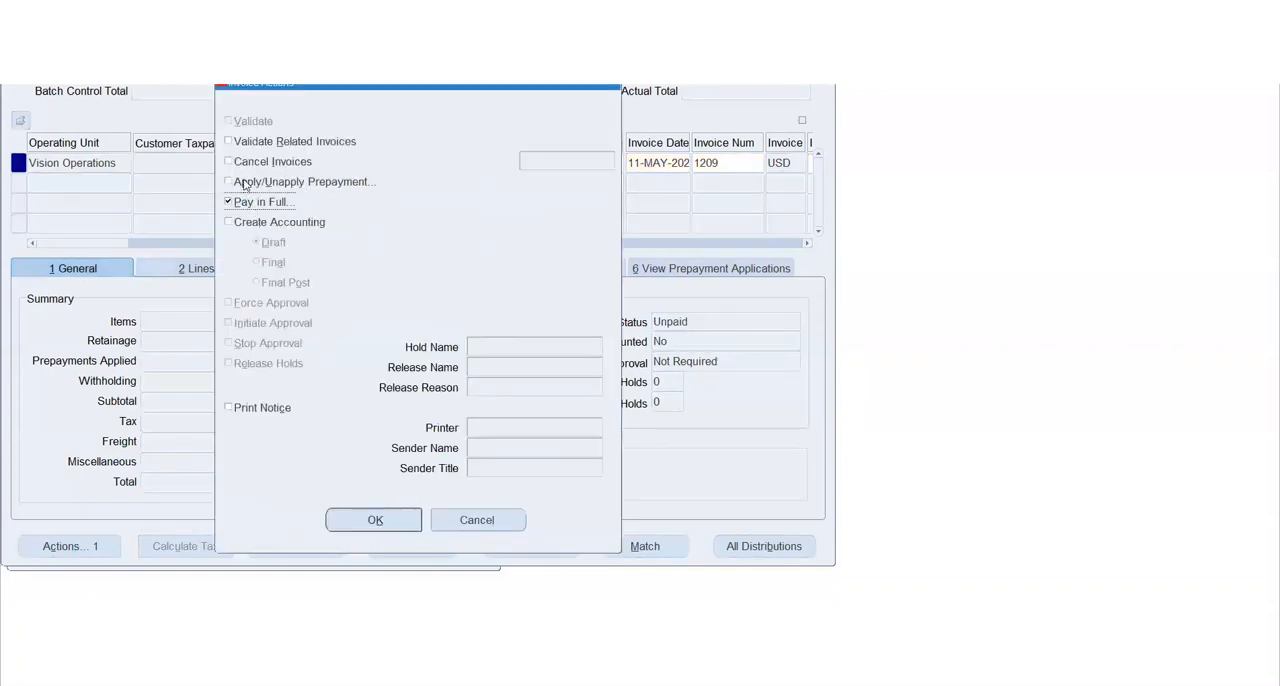
pyautogui.click(391, 525)
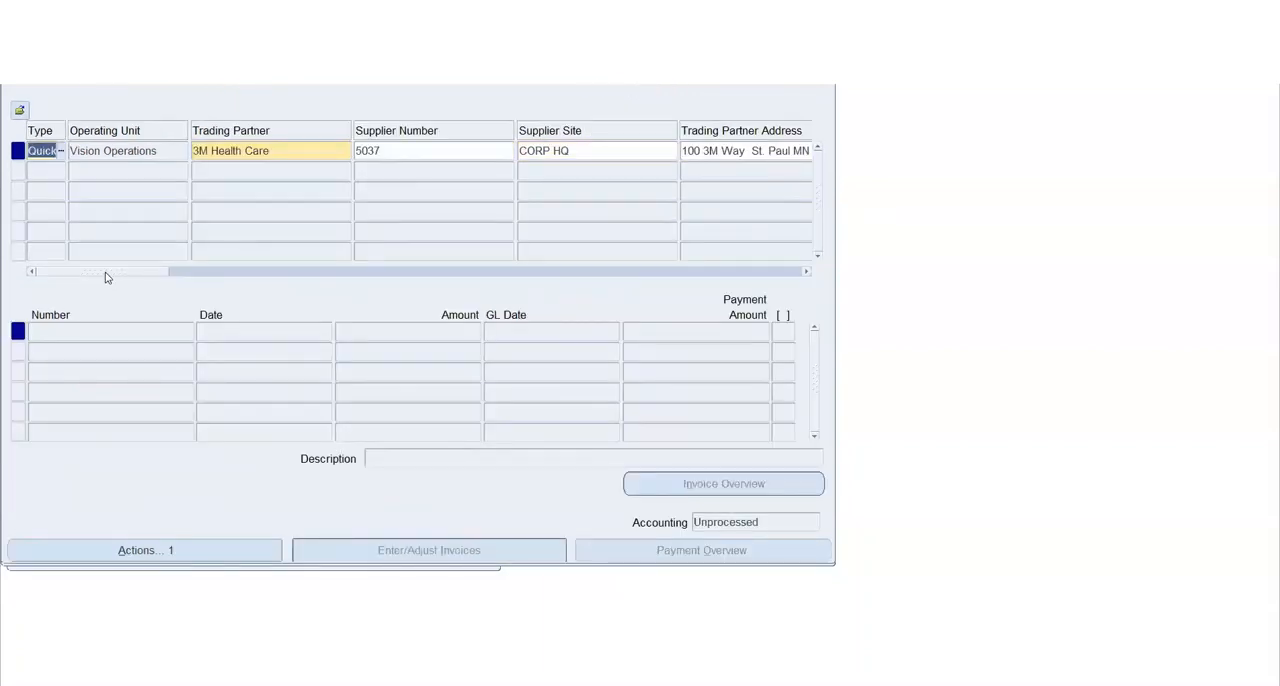
# Set the payment process profile of the 3M Health Care check payment to Manual
pyautogui.moveTo(140, 278); pyautogui.dragTo(409, 251)
pyautogui.click(477, 144)
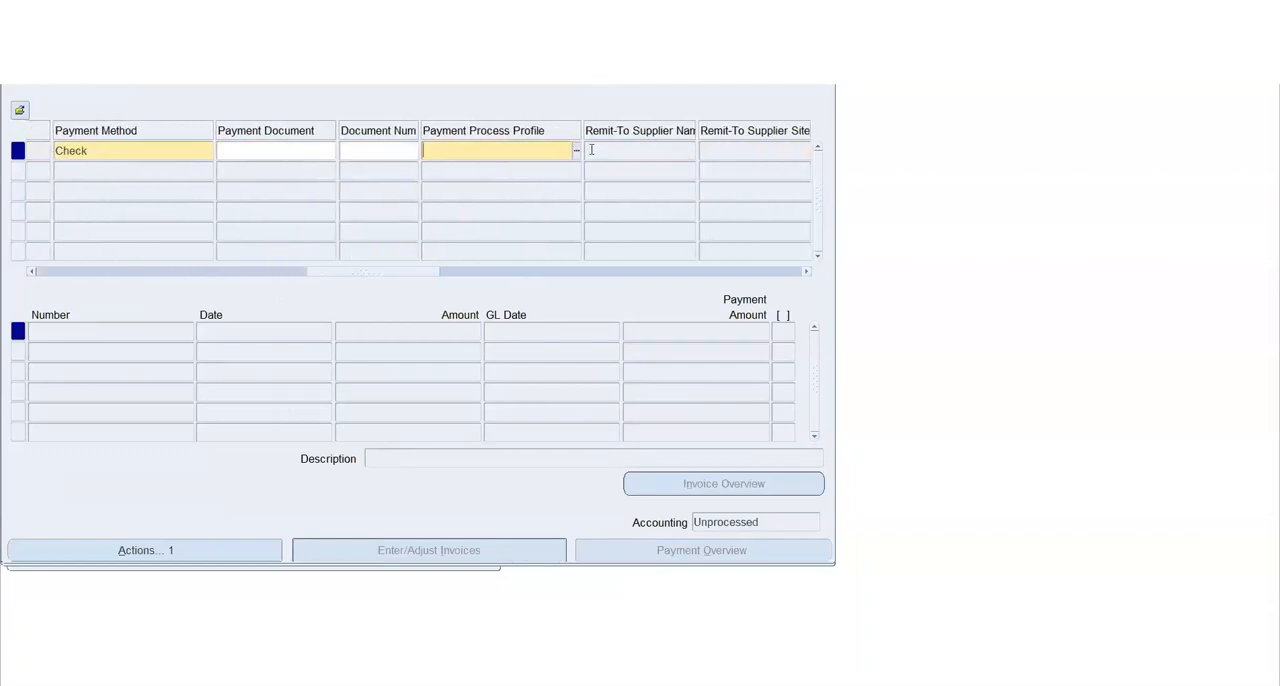
pyautogui.click(576, 151)
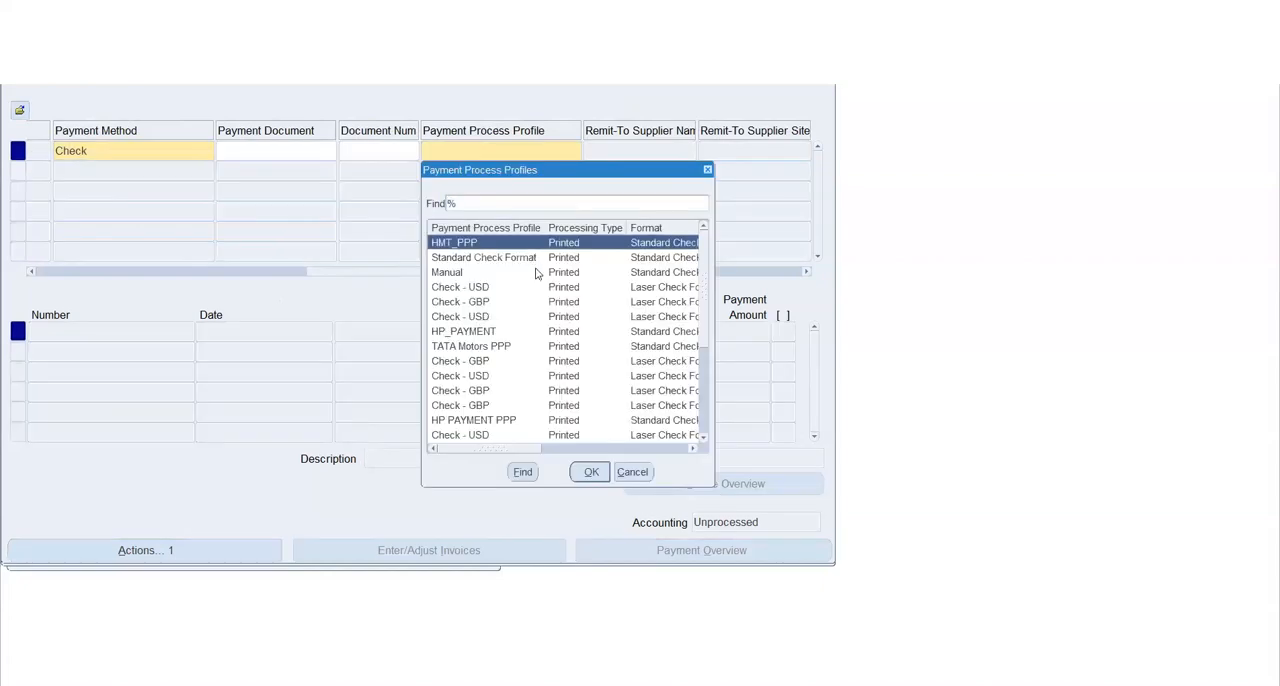
pyautogui.click(479, 273)
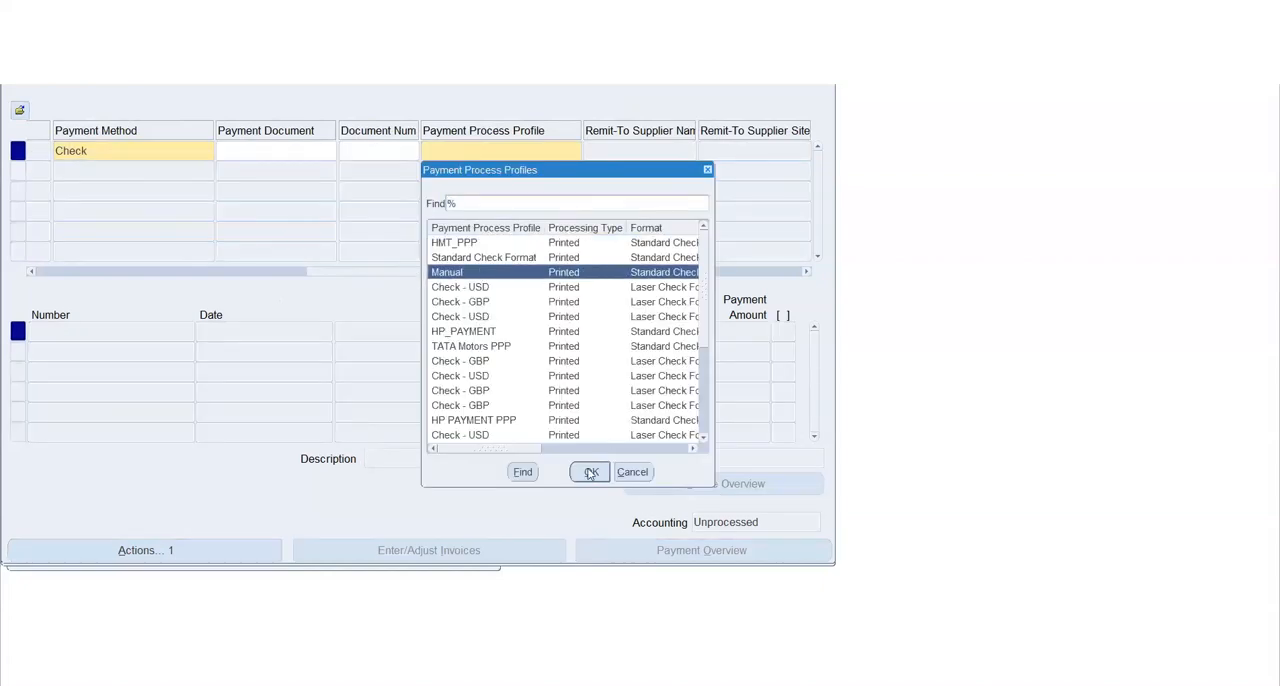
pyautogui.click(591, 471)
pyautogui.moveTo(382, 272); pyautogui.dragTo(106, 283)
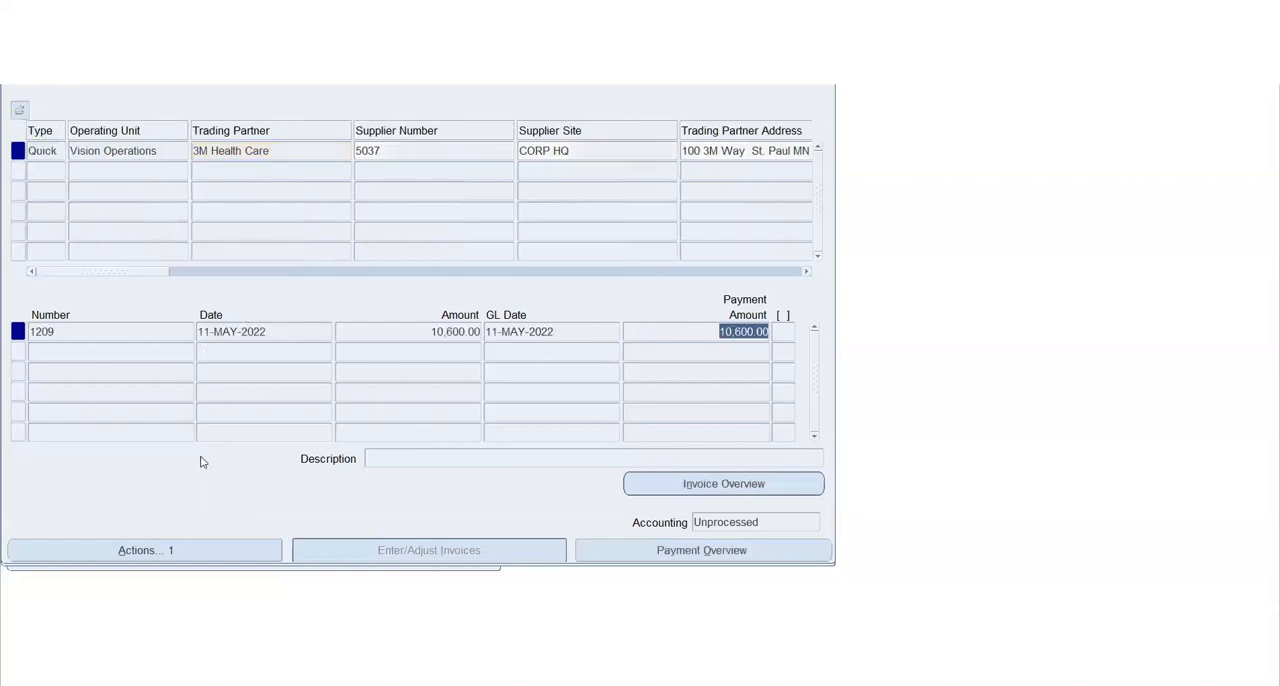
# Try to create accounting for the payment with the Final Post option, and return to the invoice
pyautogui.click(156, 549)
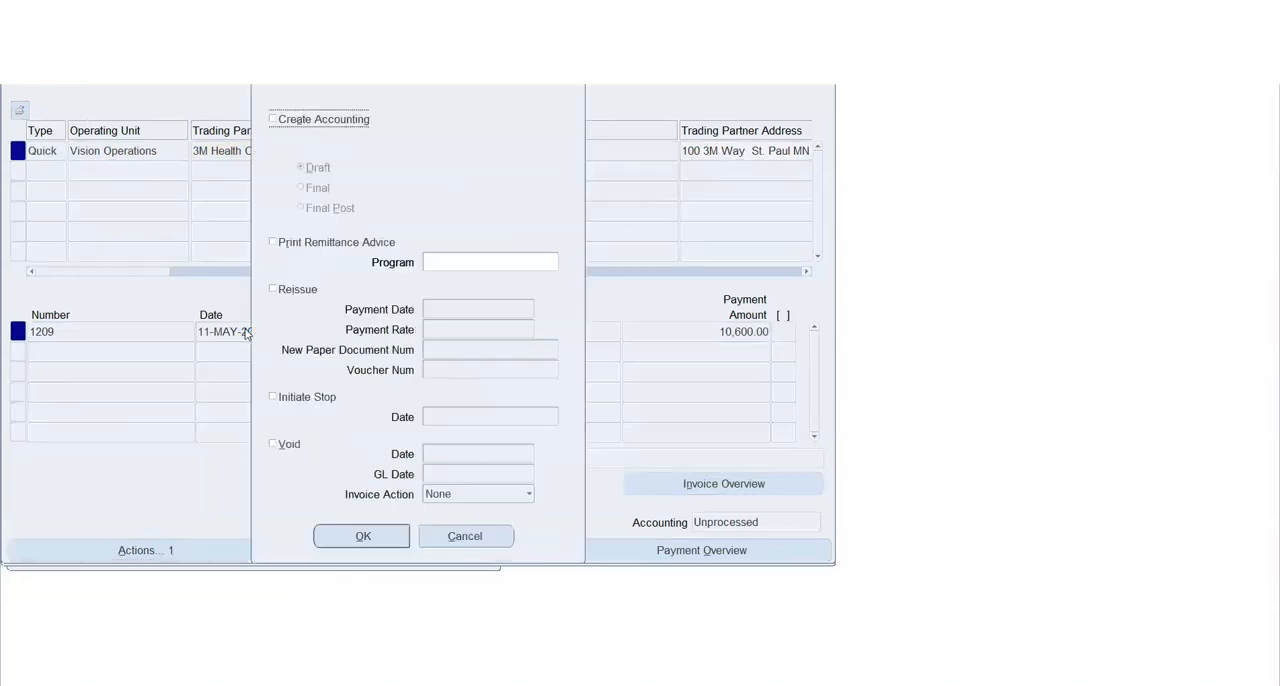
pyautogui.click(297, 122)
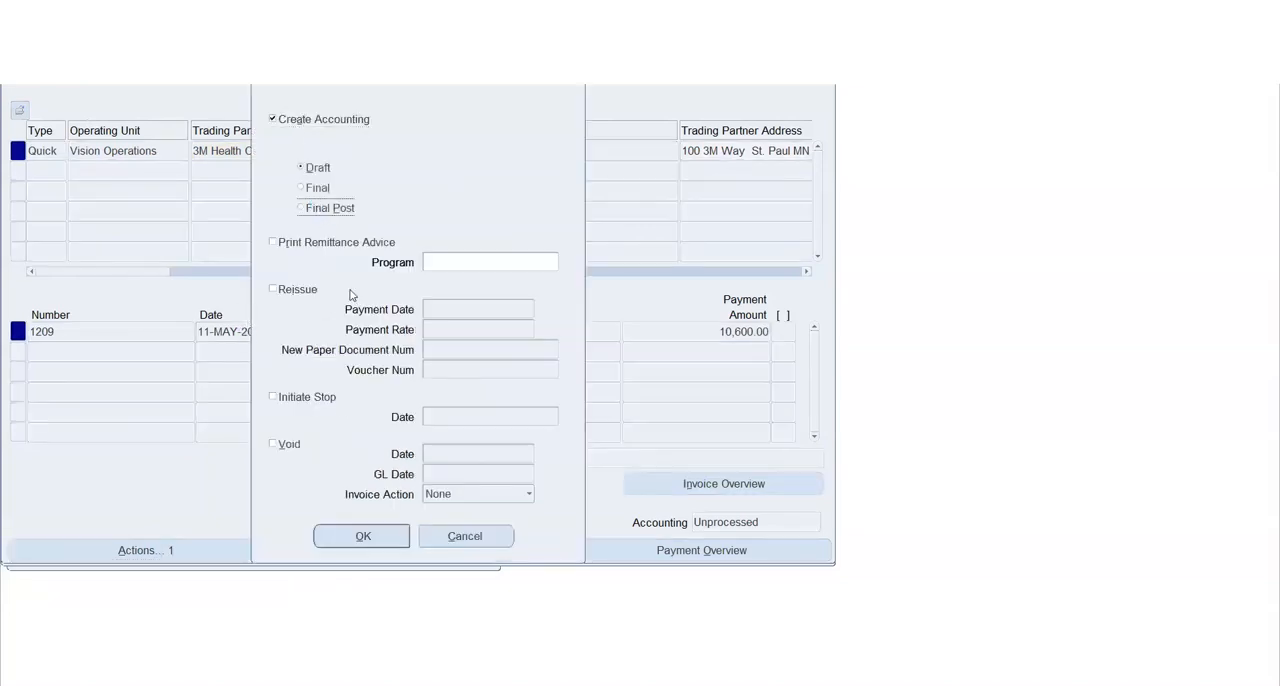
pyautogui.click(365, 536)
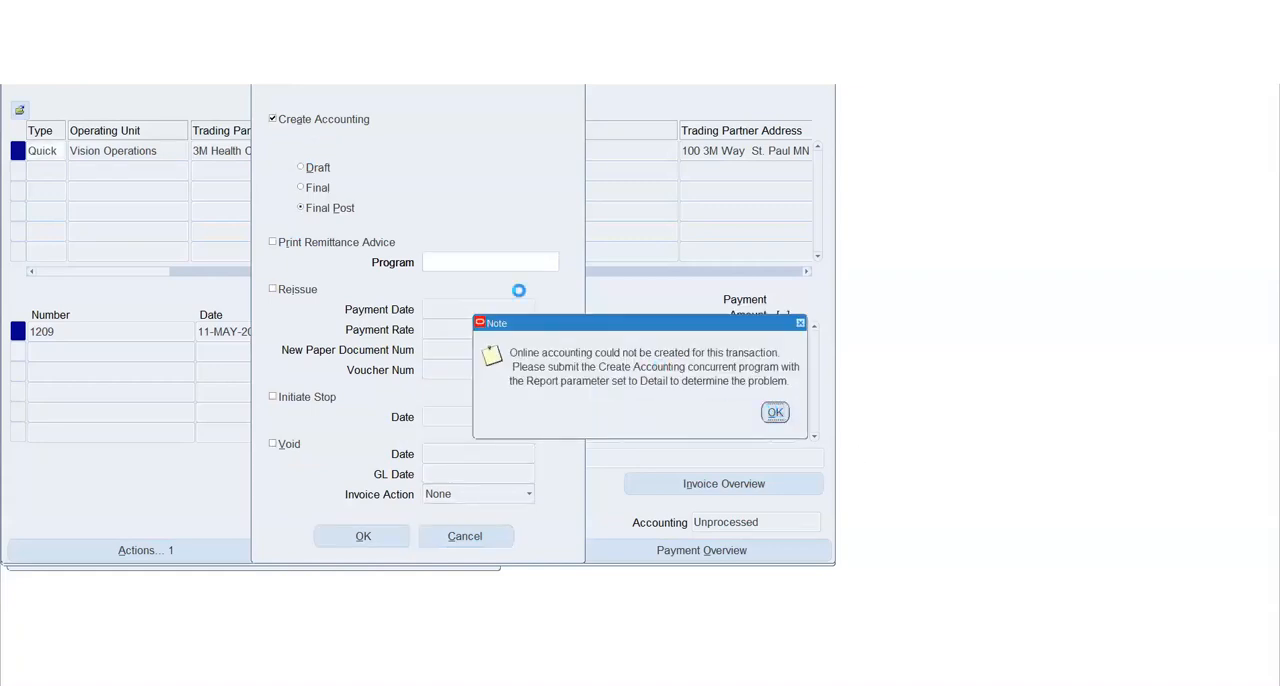
pyautogui.press('Return')
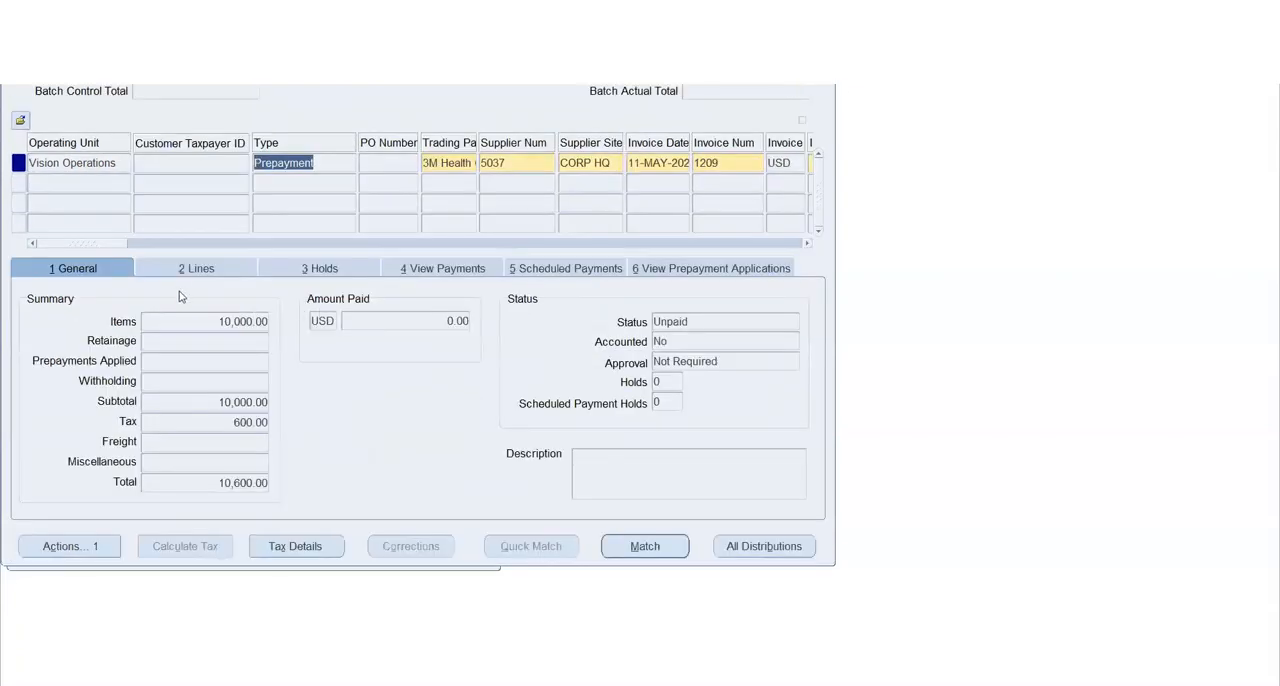
# Query the prepayment invoice again by its invoice number, 1209, to refresh its record
pyautogui.doubleClick(55, 170)
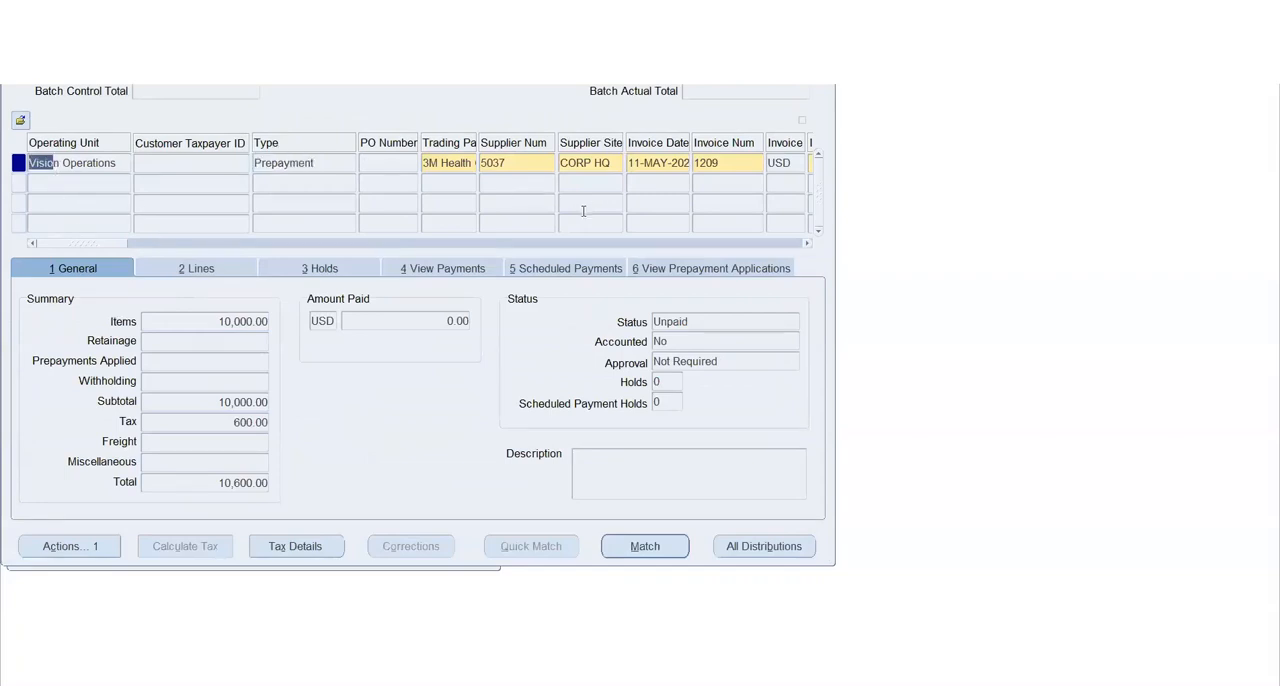
pyautogui.click(726, 168)
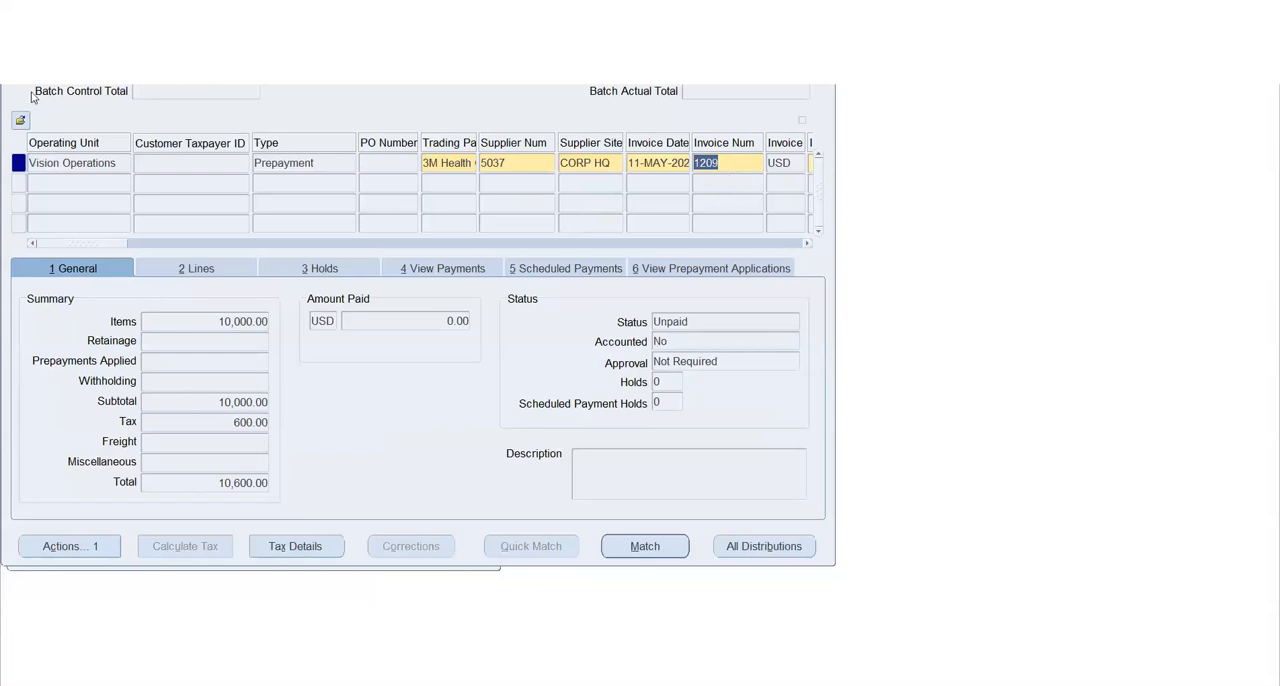
pyautogui.click(48, 64)
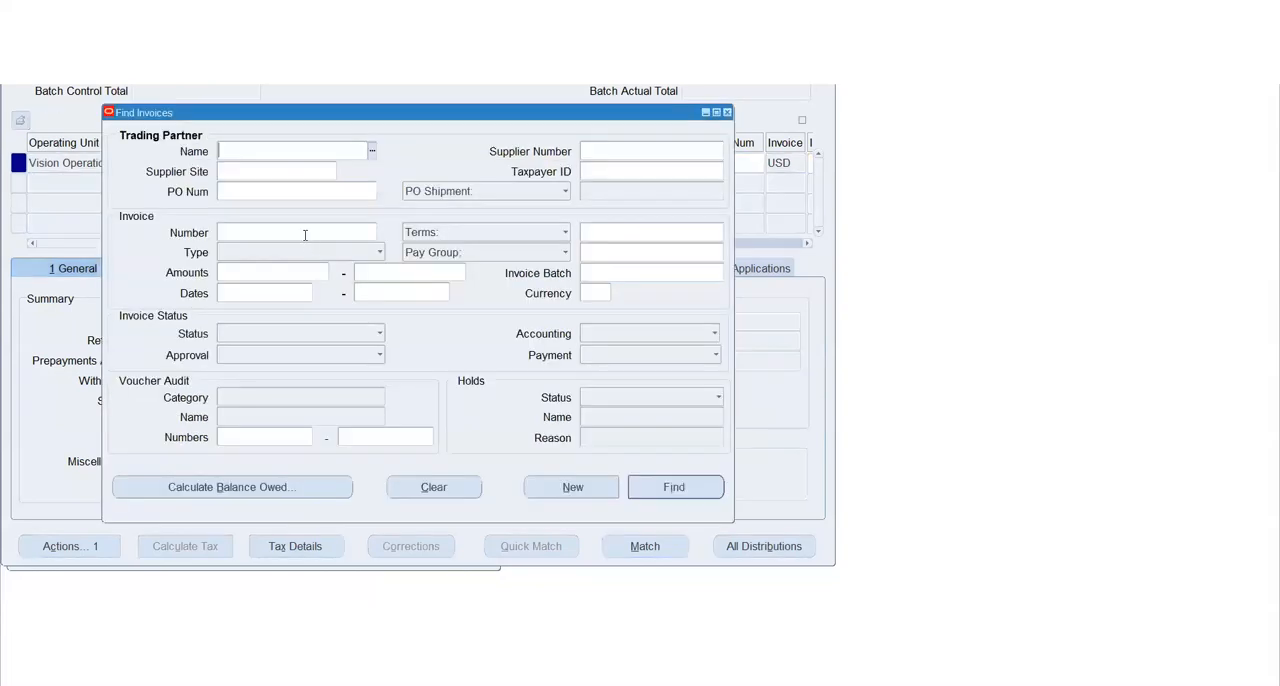
pyautogui.click(305, 234)
pyautogui.write('1209')
pyautogui.press('Return')
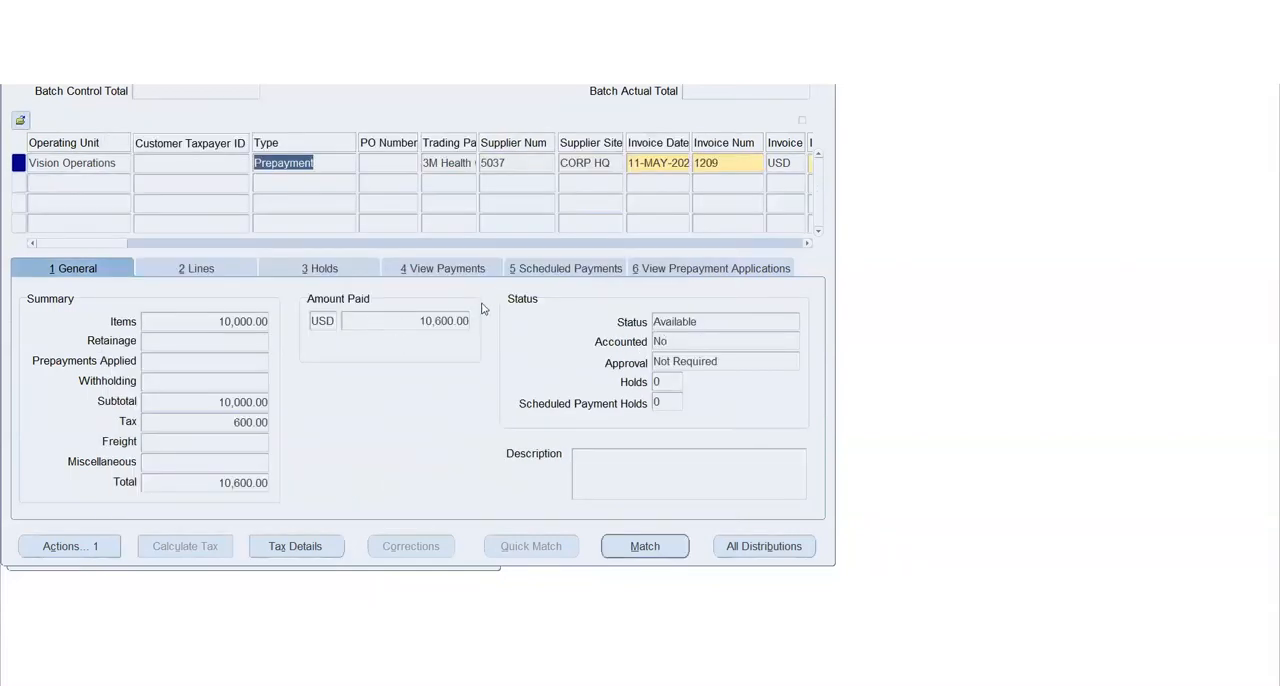
# Check the prepayment invoice's amount paid and status, and review the document number and amount of its payment
pyautogui.click(418, 320)
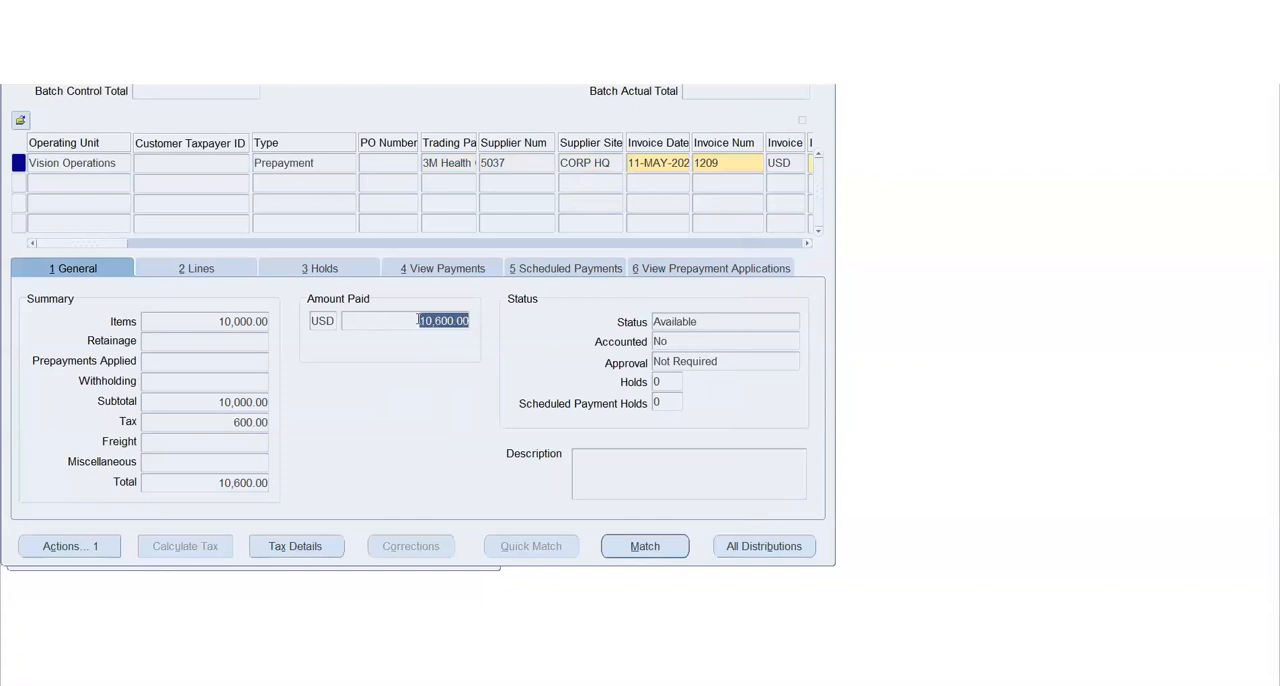
pyautogui.click(704, 321)
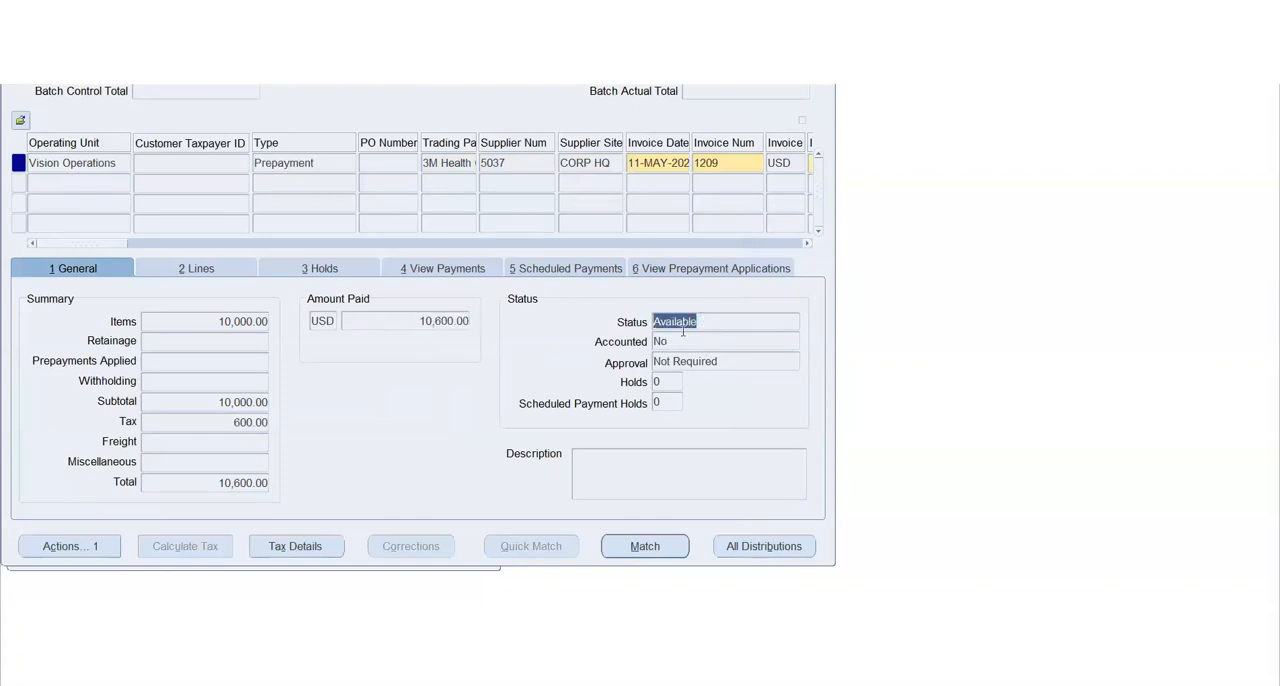
pyautogui.click(411, 265)
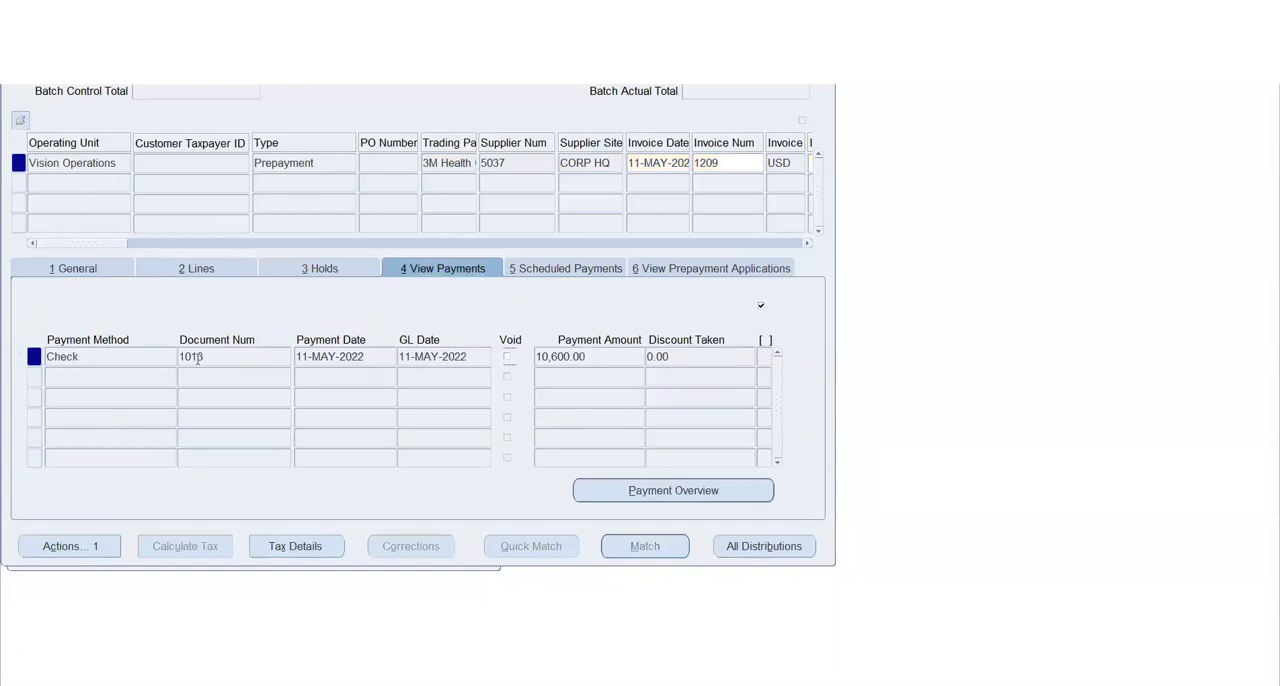
pyautogui.click(229, 356)
pyautogui.press('Tab')
pyautogui.press('Tab')
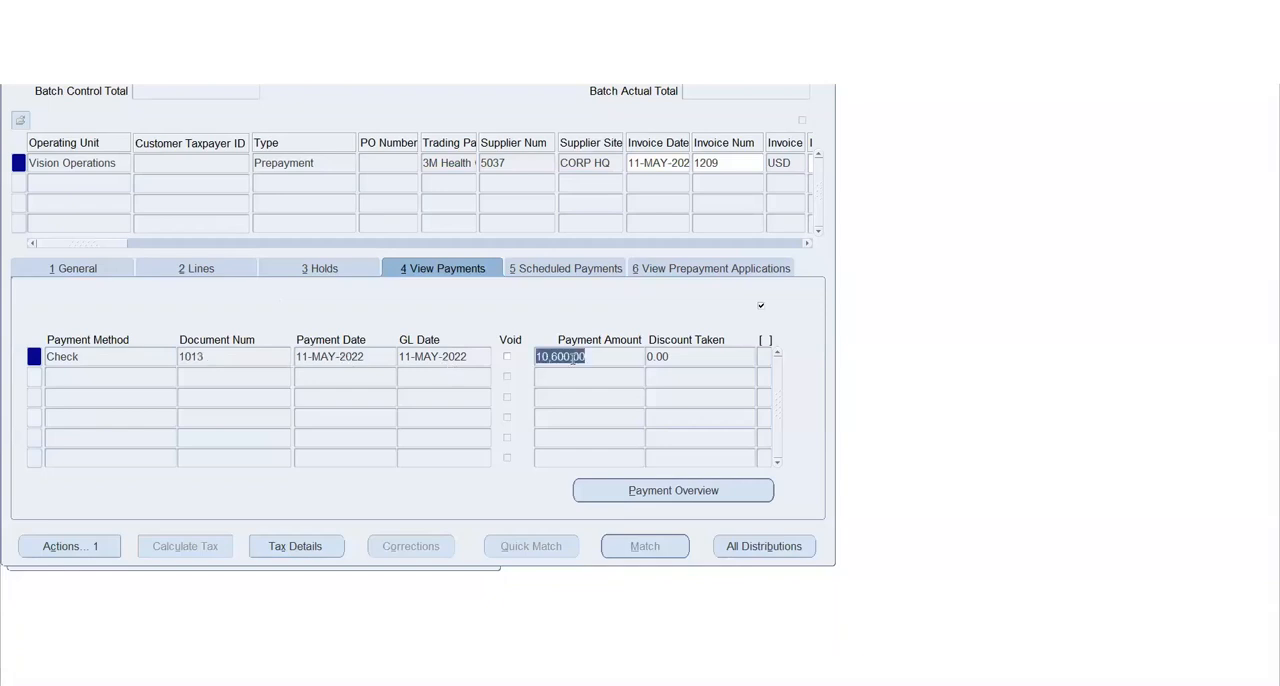
# Examine the payment overview, including the payment status, and return to the prepayment invoice's general summary
pyautogui.click(640, 491)
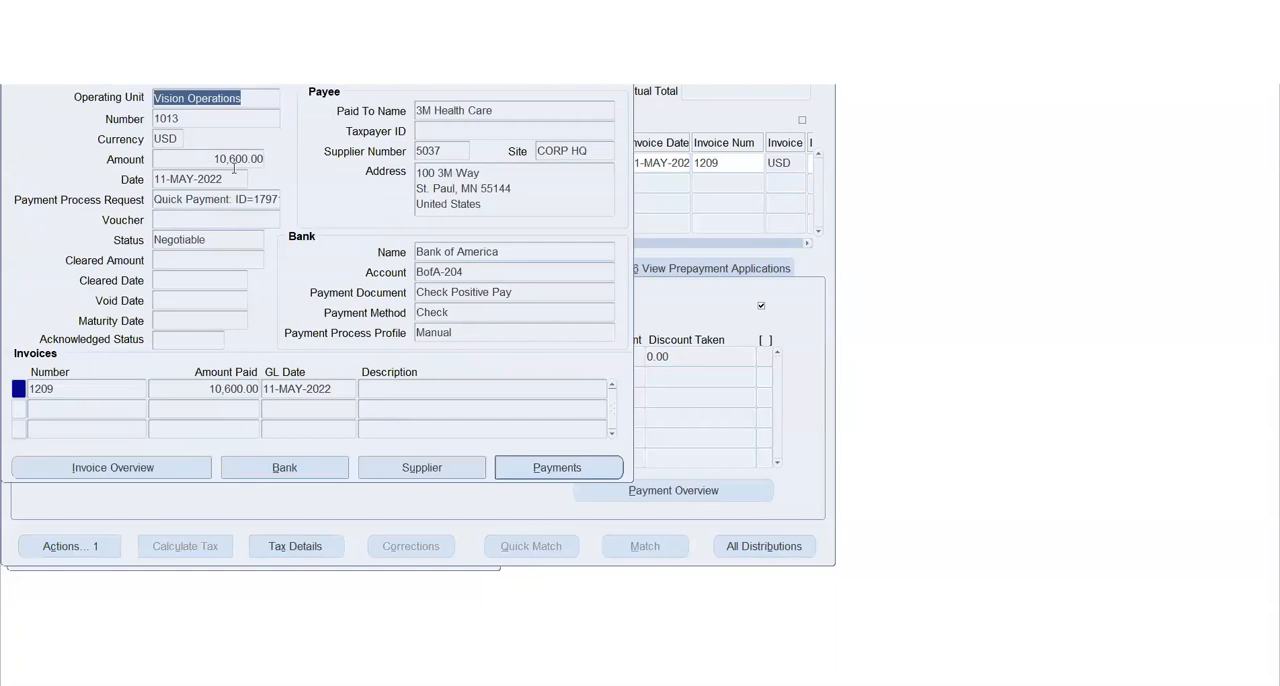
pyautogui.click(201, 241)
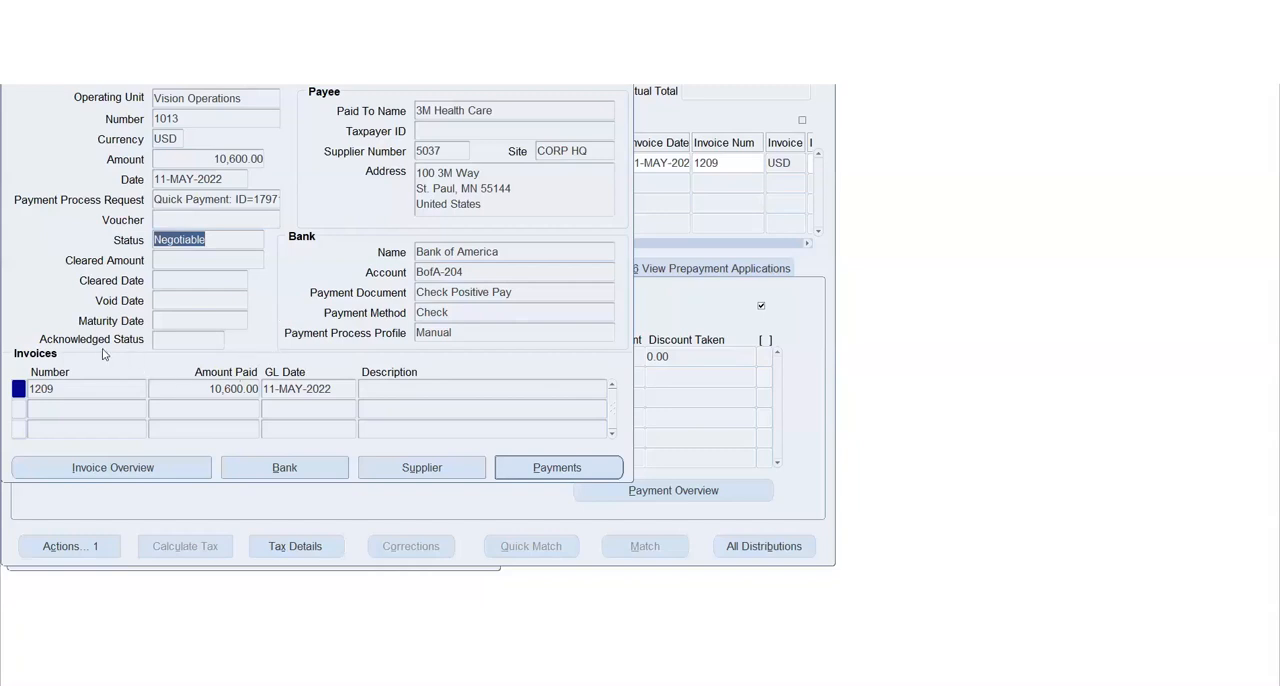
pyautogui.click(557, 467)
pyautogui.click(93, 270)
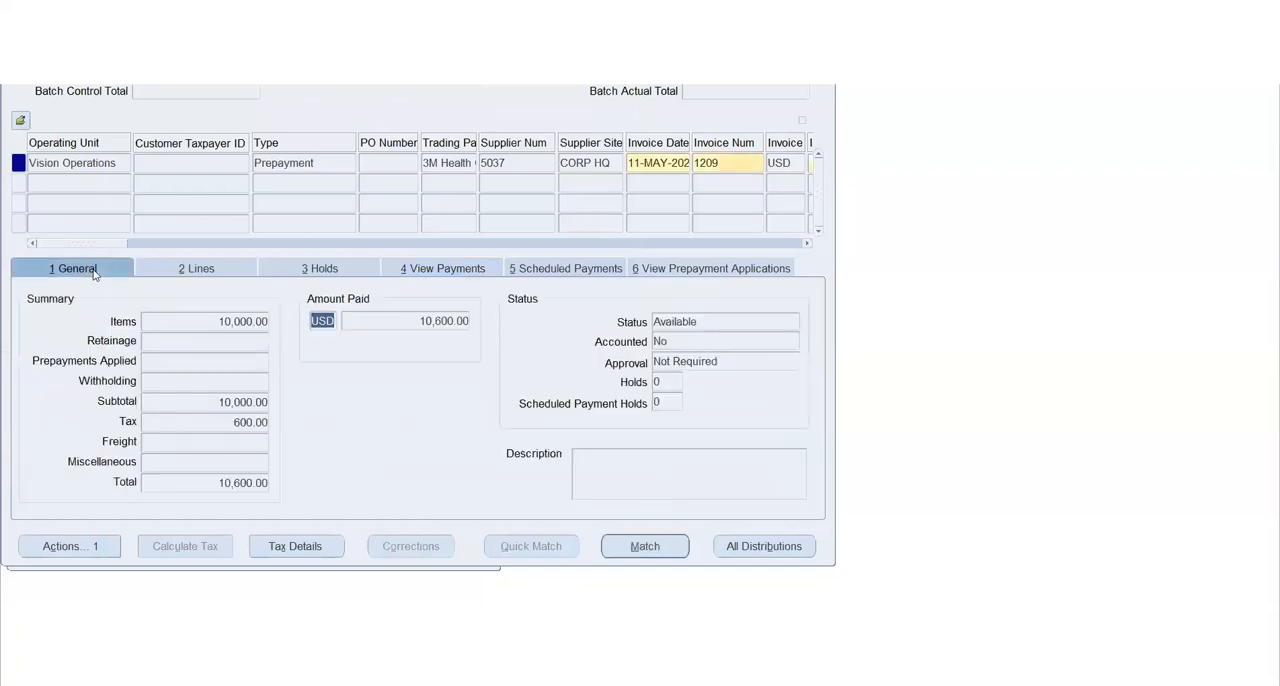
# Start a new Standard invoice below the prepayment for 3M Health Care with supplier site CORP HQ
pyautogui.click(444, 163)
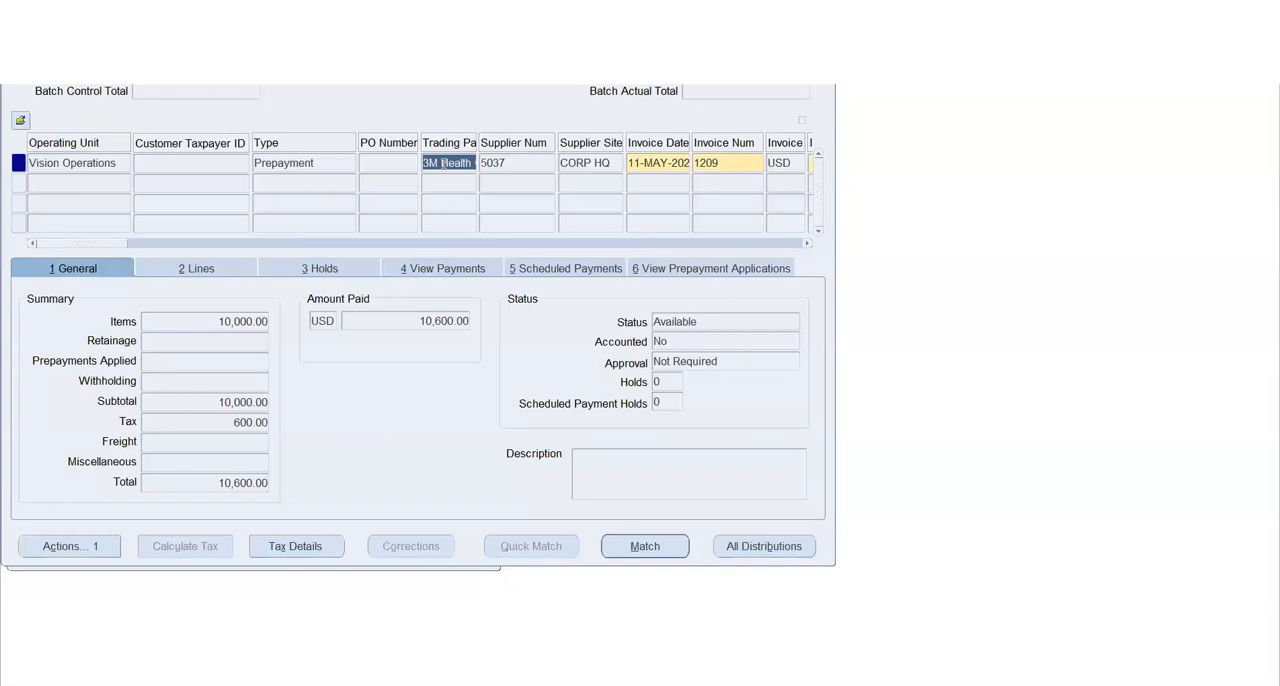
pyautogui.click(79, 184)
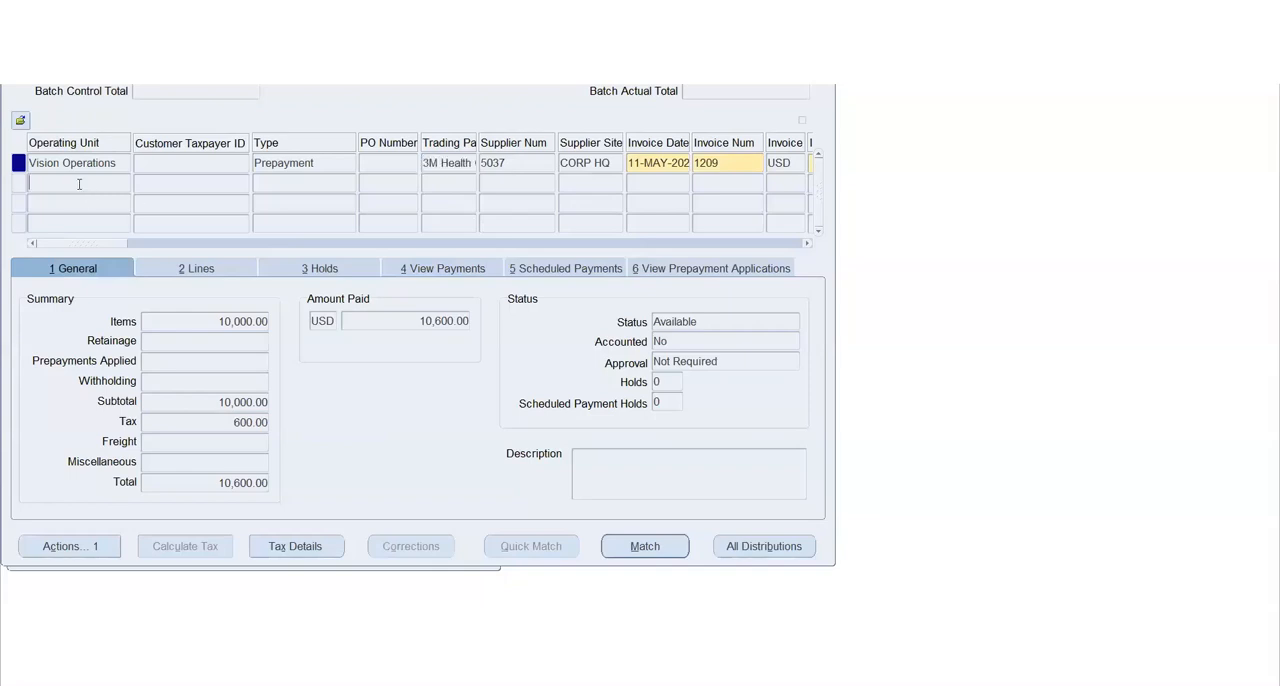
pyautogui.click(440, 183)
pyautogui.hotkey('shift', 'F5')
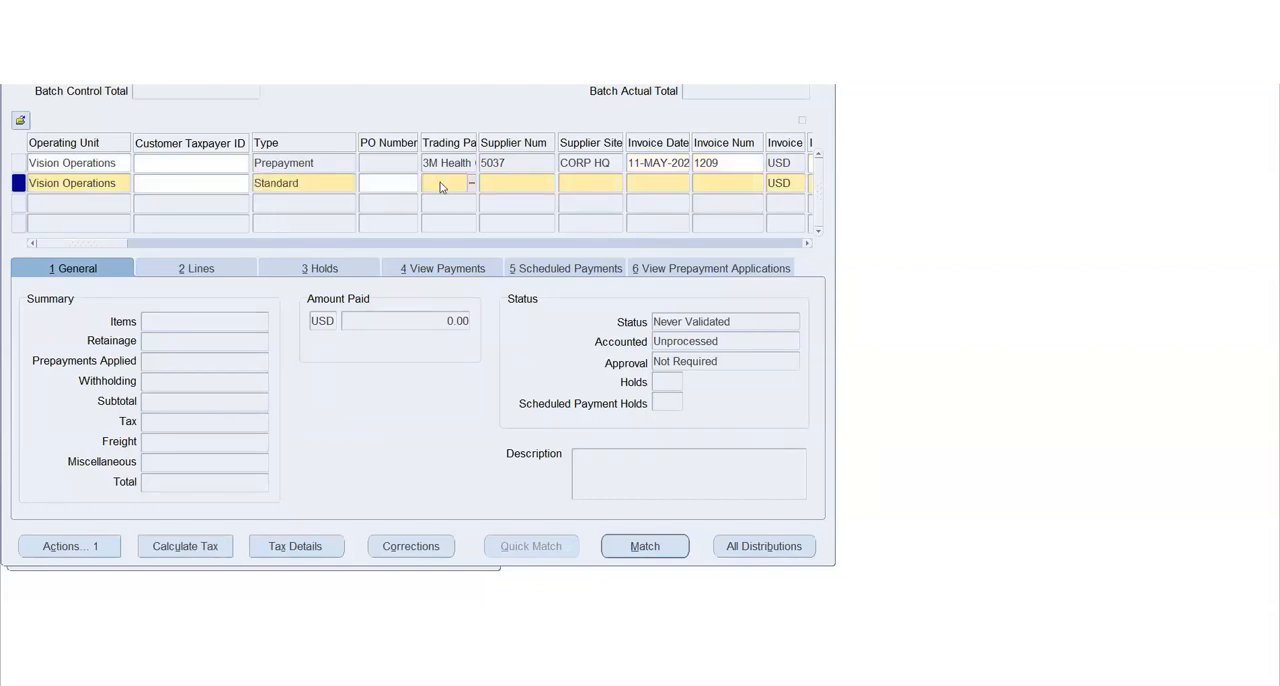
pyautogui.press('Tab')
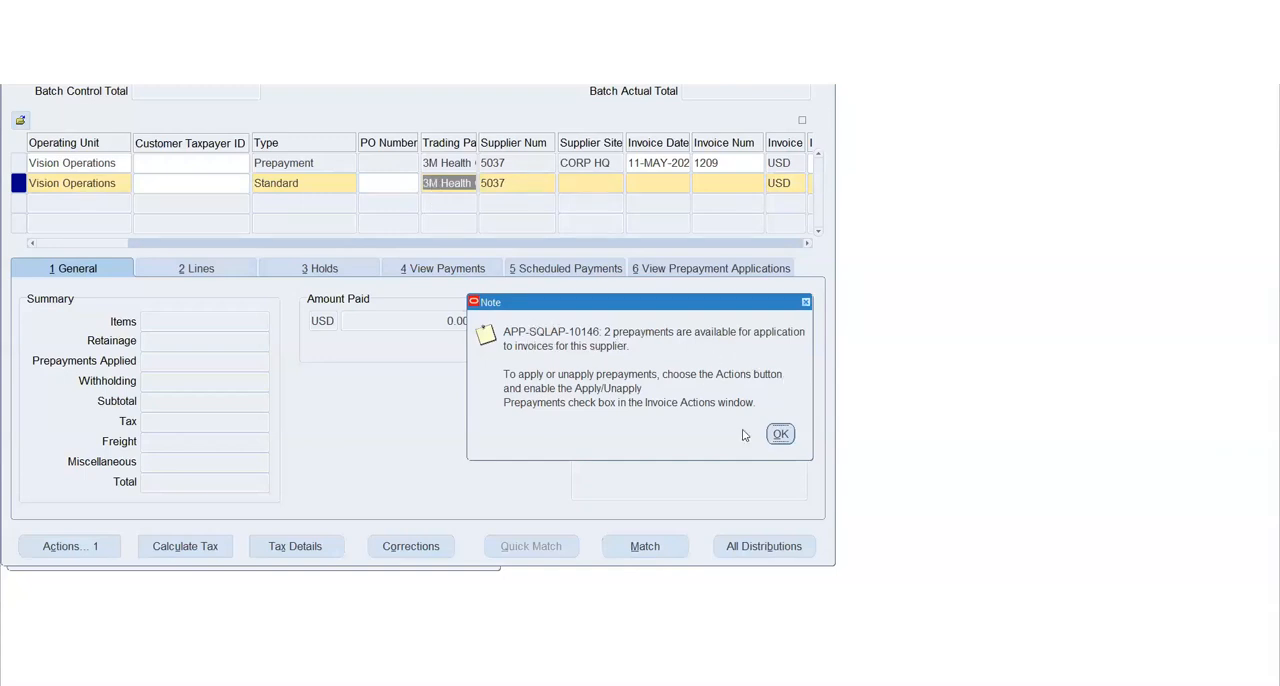
pyautogui.click(781, 437)
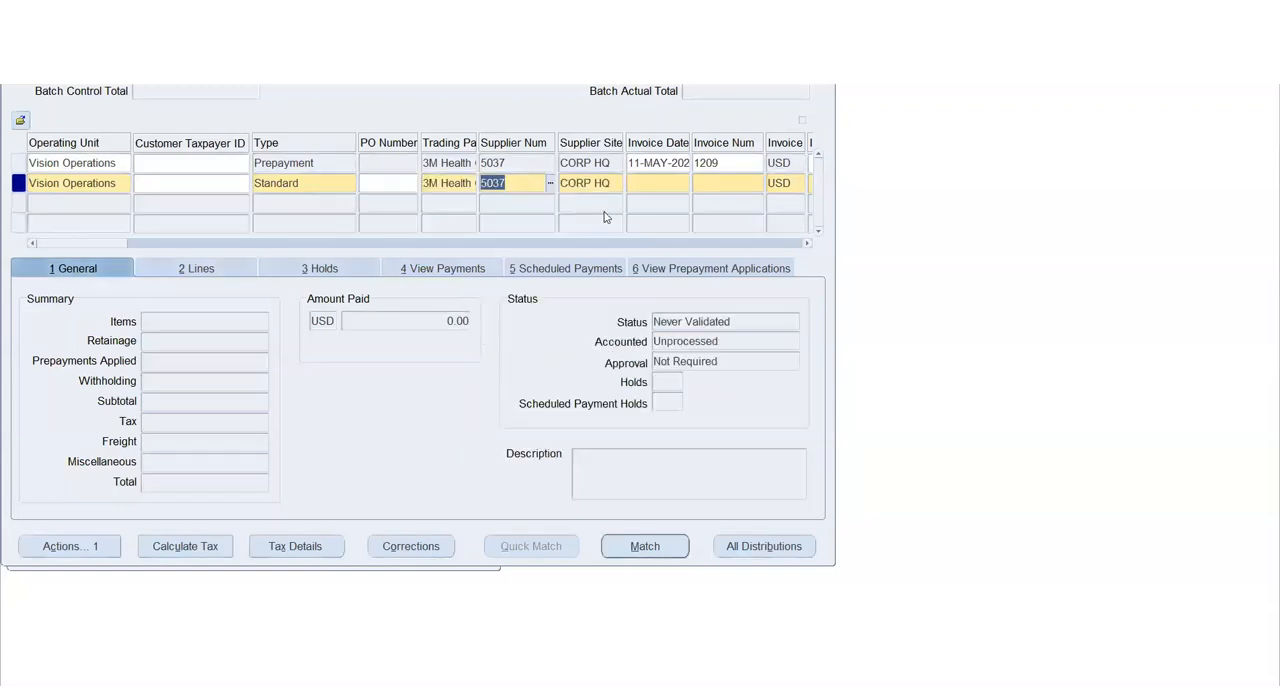
pyautogui.press('Tab')
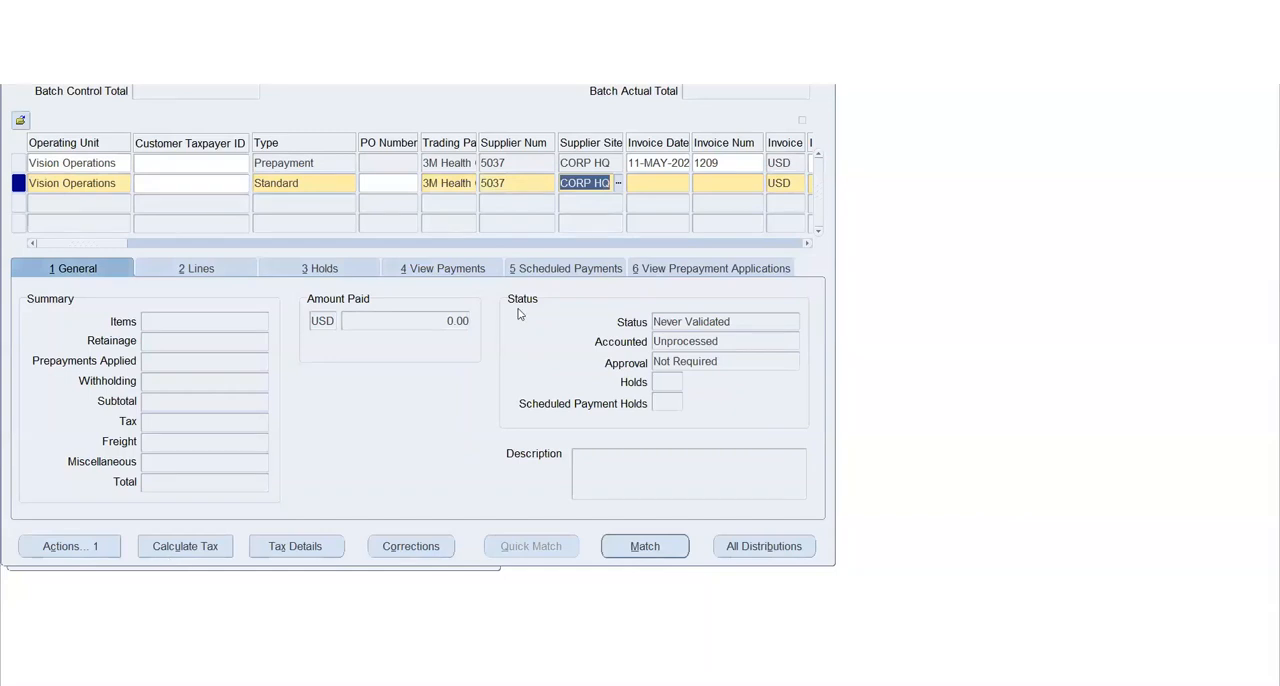
pyautogui.press('Tab')
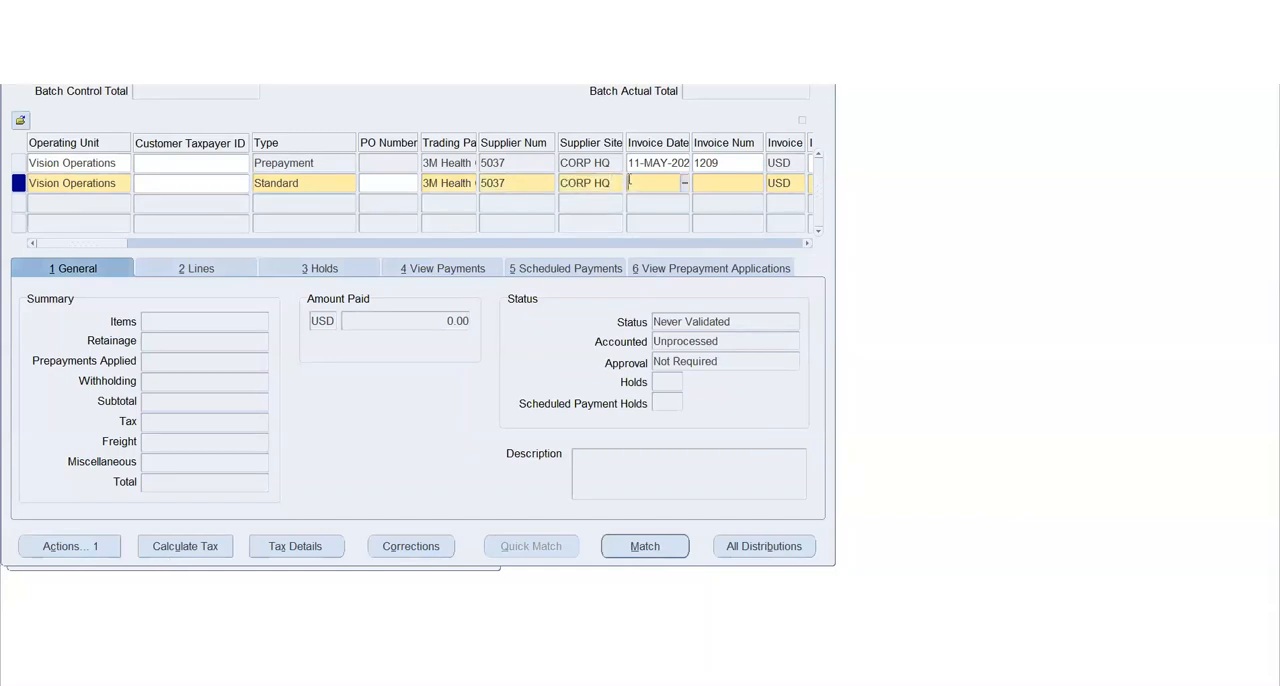
# Date the new Standard invoice 11-MAY-2022 and give it the invoice number 1209/A
pyautogui.press('Tab')
pyautogui.press('Tab')
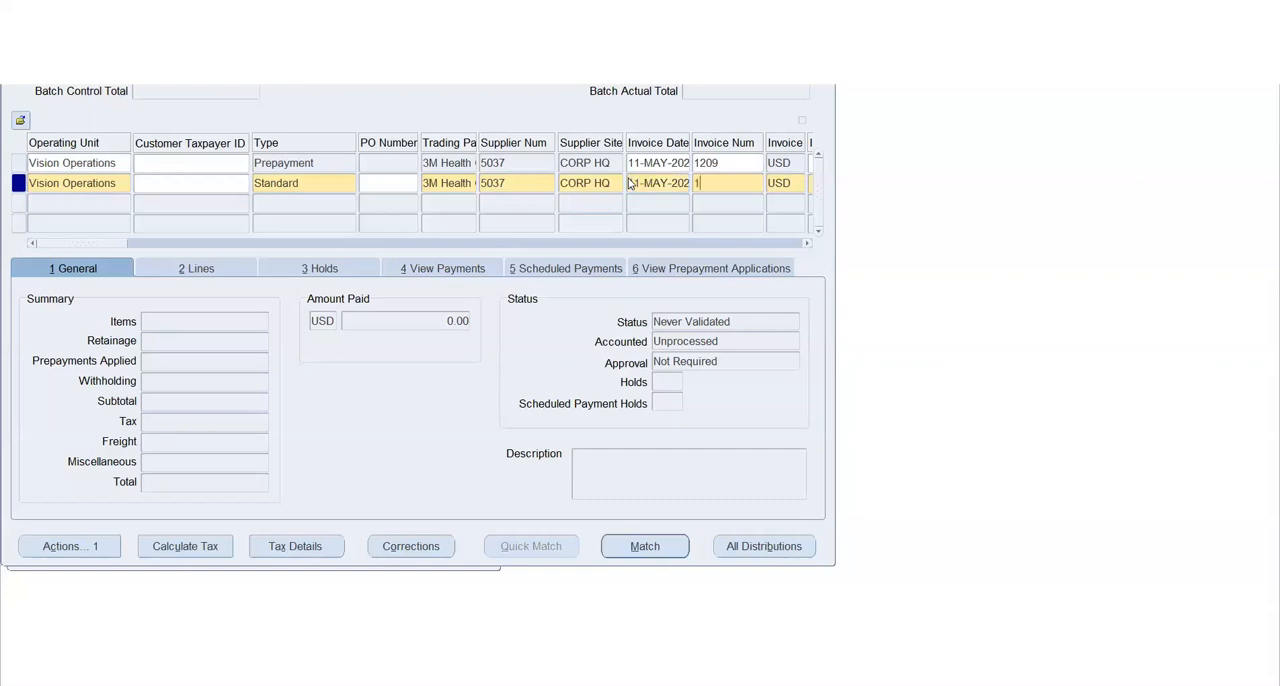
pyautogui.write('1209/A')
pyautogui.press('Tab')
# Enter 10,000 as the amount of invoice 1209/A
pyautogui.press('Tab')
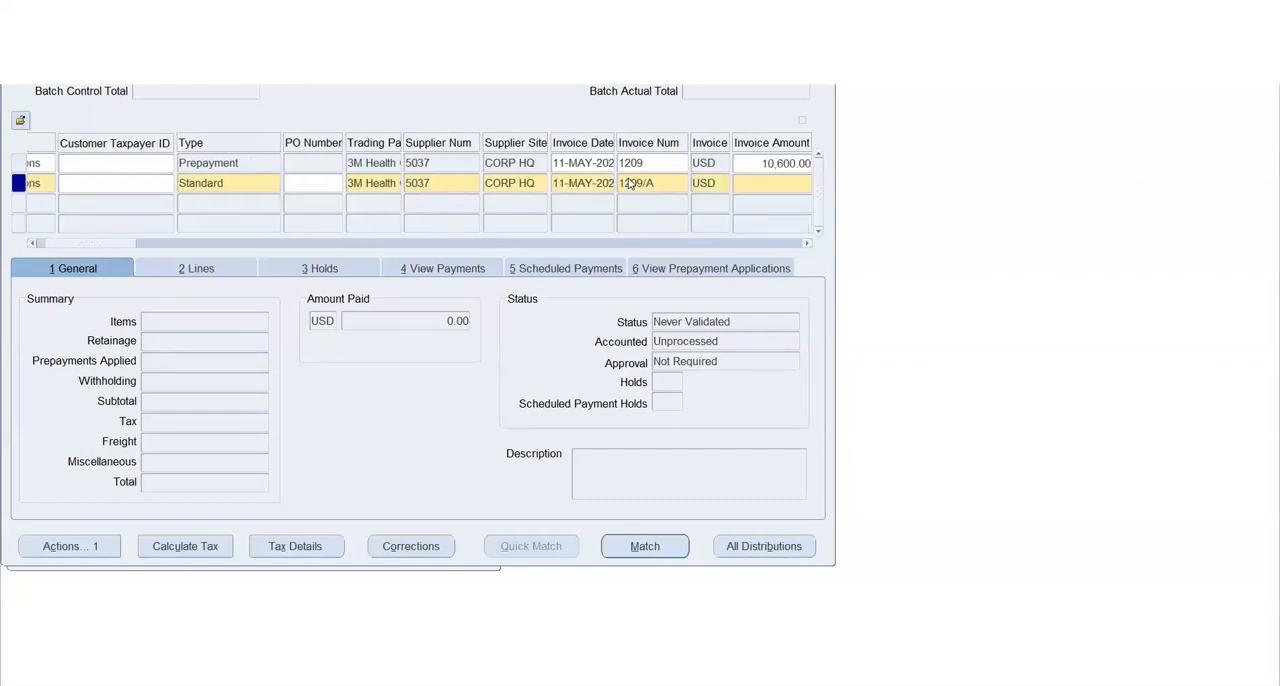
pyautogui.write('10,')
pyautogui.write('000')
pyautogui.press('Tab')
# Change the amount of invoice 1209/A to 5,000
pyautogui.press('Tab')
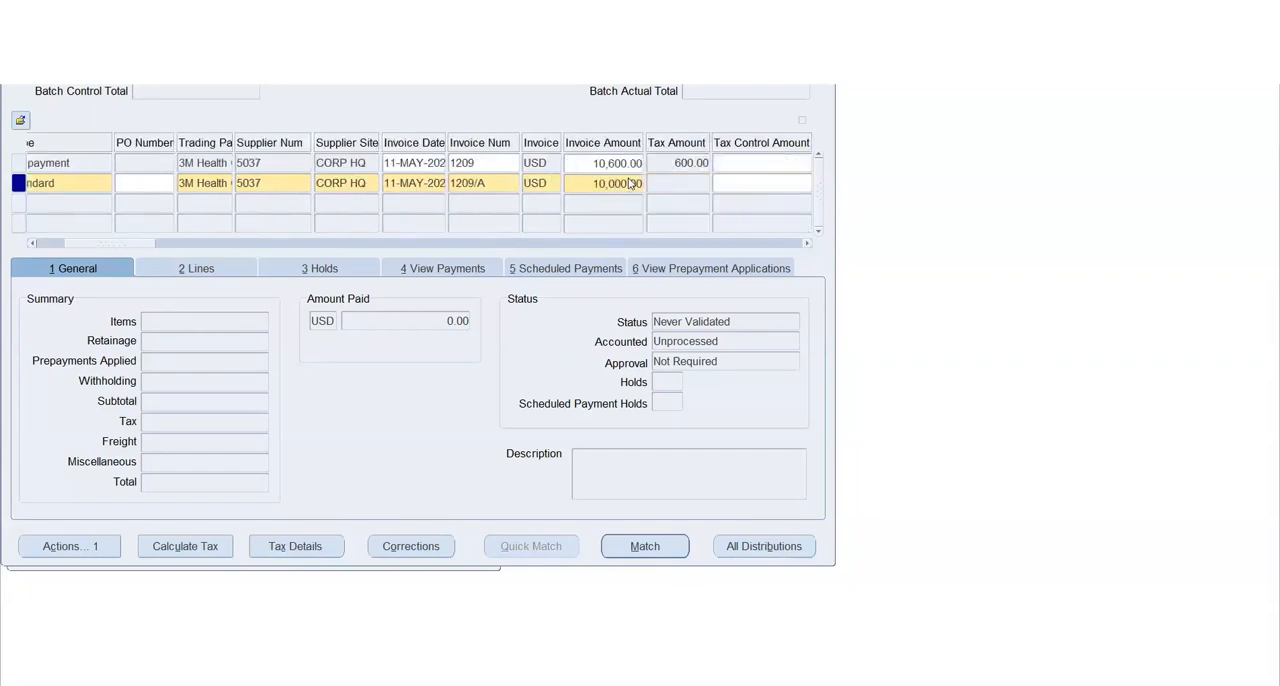
pyautogui.click(631, 183)
pyautogui.write('5,000')
pyautogui.press('Tab')
pyautogui.press('Tab')
# Set the amount of the invoice's first Item line to 5,000
pyautogui.press('Tab')
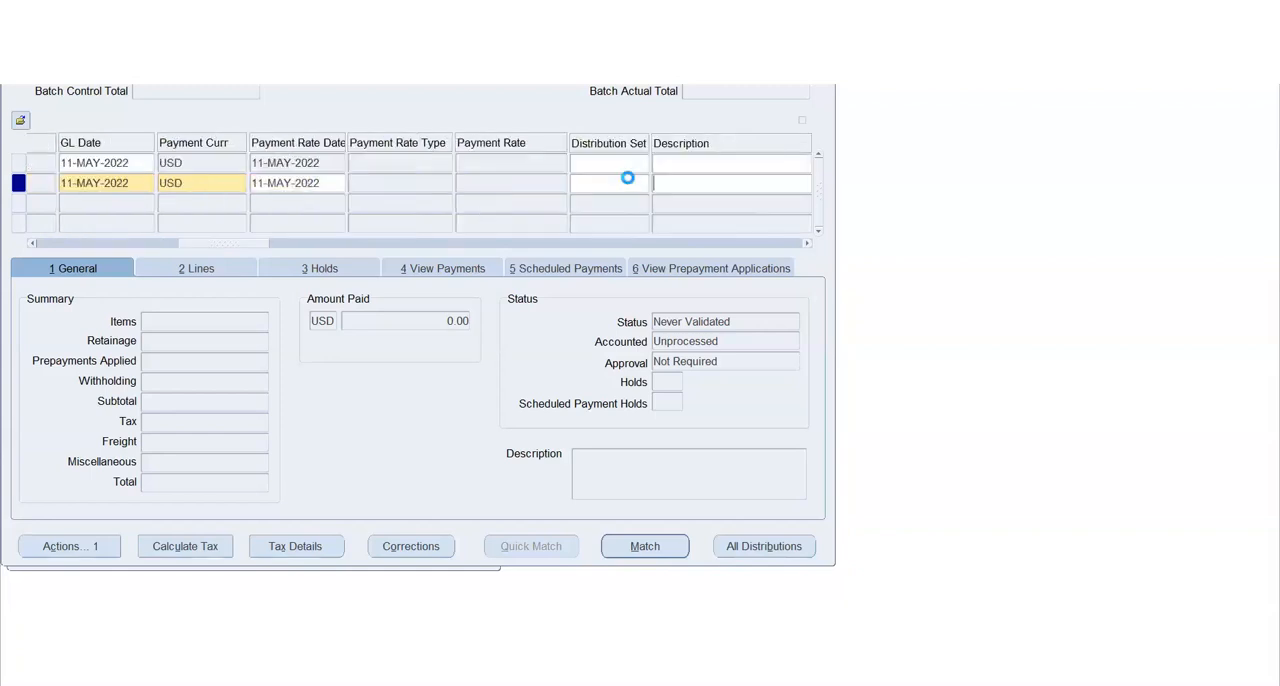
pyautogui.press('Tab')
pyautogui.press('Tab')
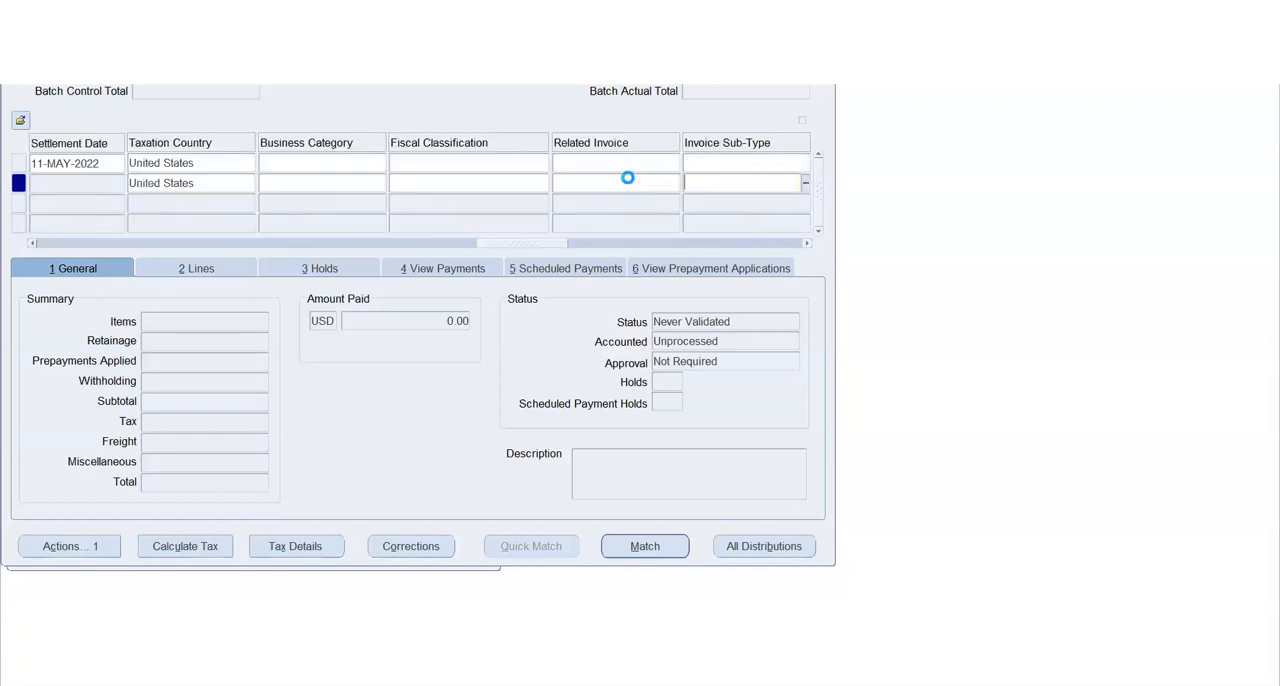
pyautogui.press('Tab')
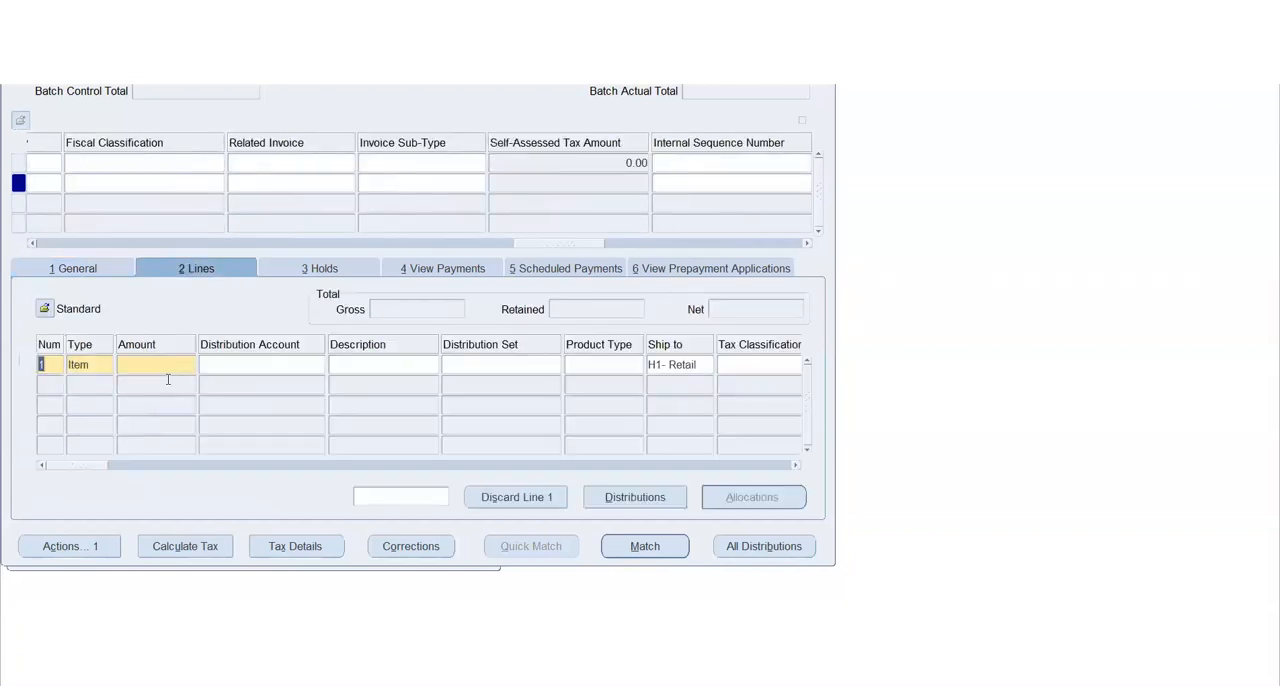
pyautogui.click(165, 365)
pyautogui.write('5000')
pyautogui.press('Tab')
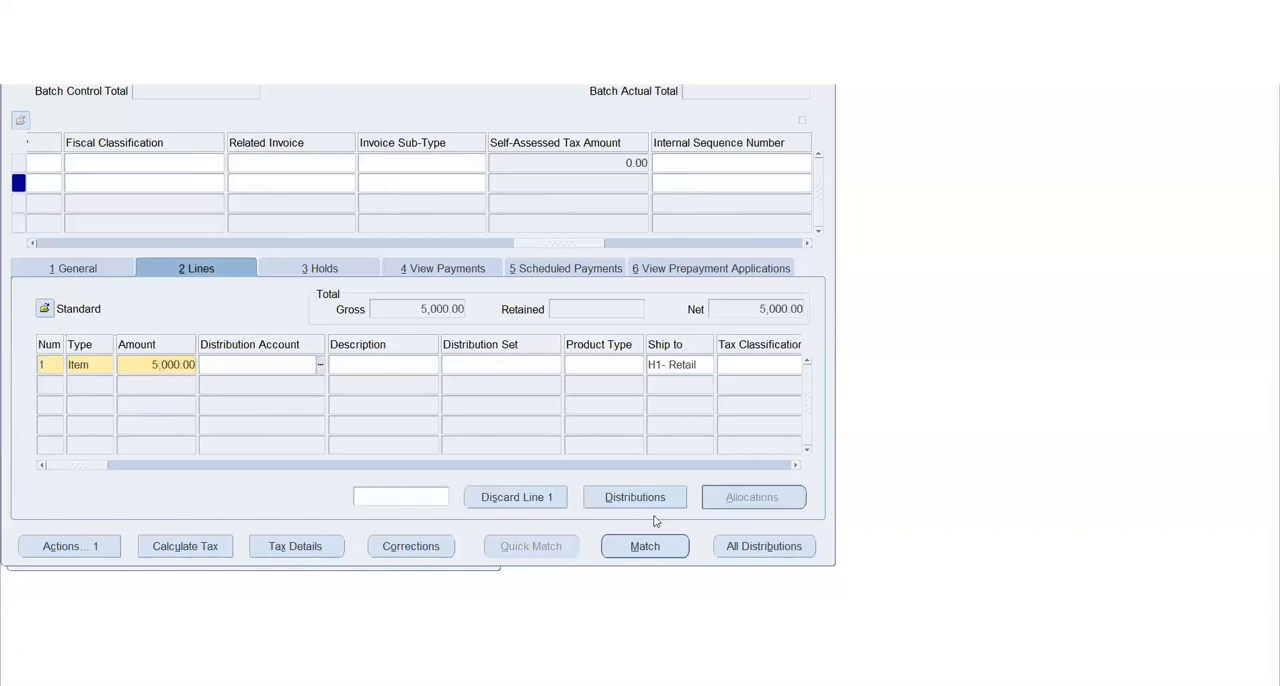
# Distribute 5,000 of the Item line to the Employee Exp. account alias and save the changes
pyautogui.click(633, 497)
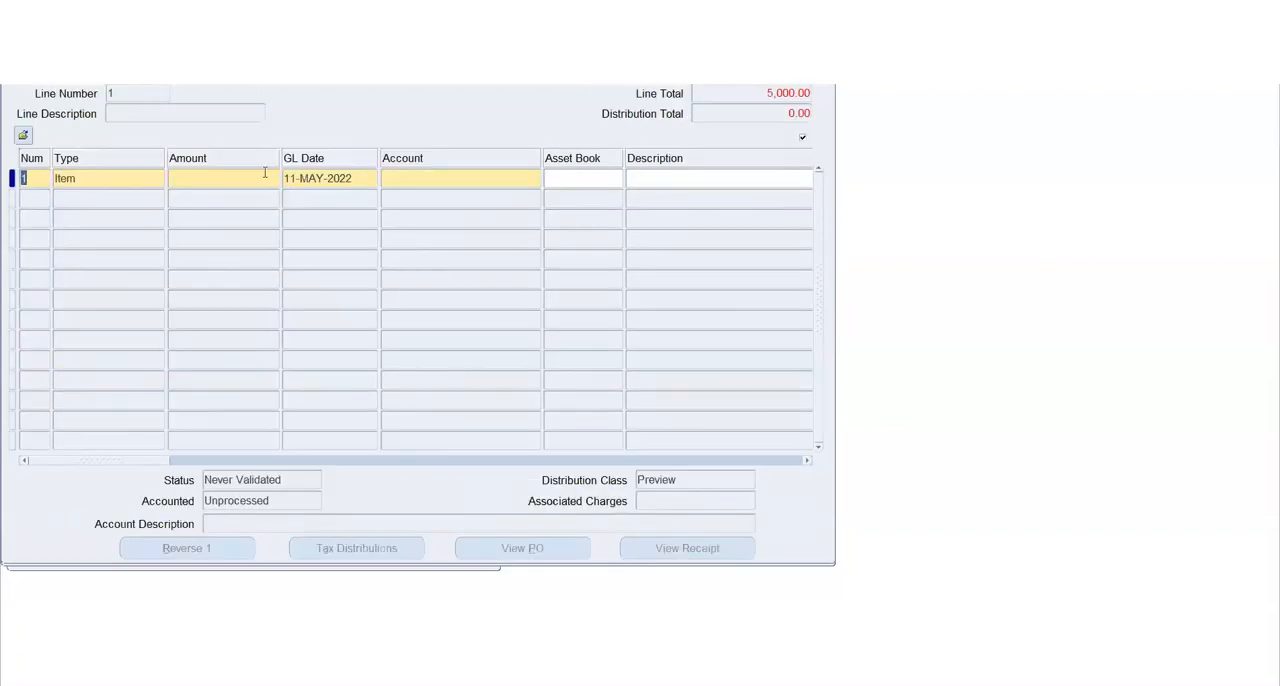
pyautogui.write('5000')
pyautogui.press('Tab')
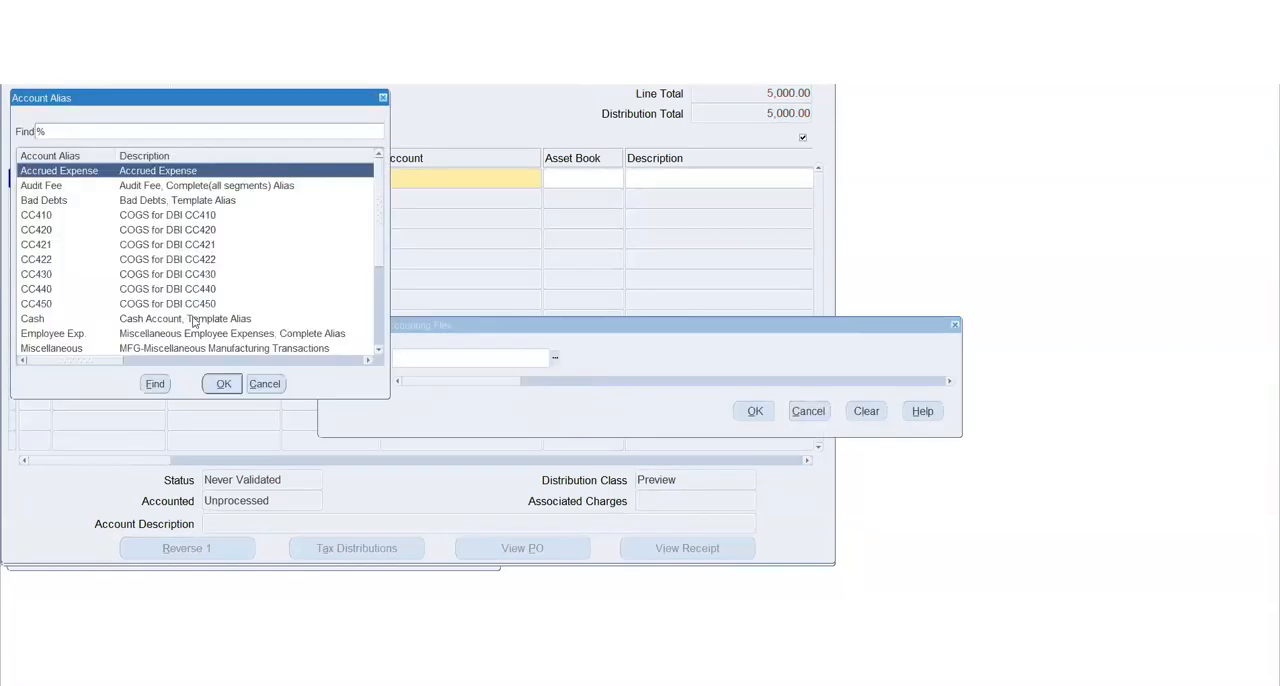
pyautogui.click(232, 334)
pyautogui.click(230, 386)
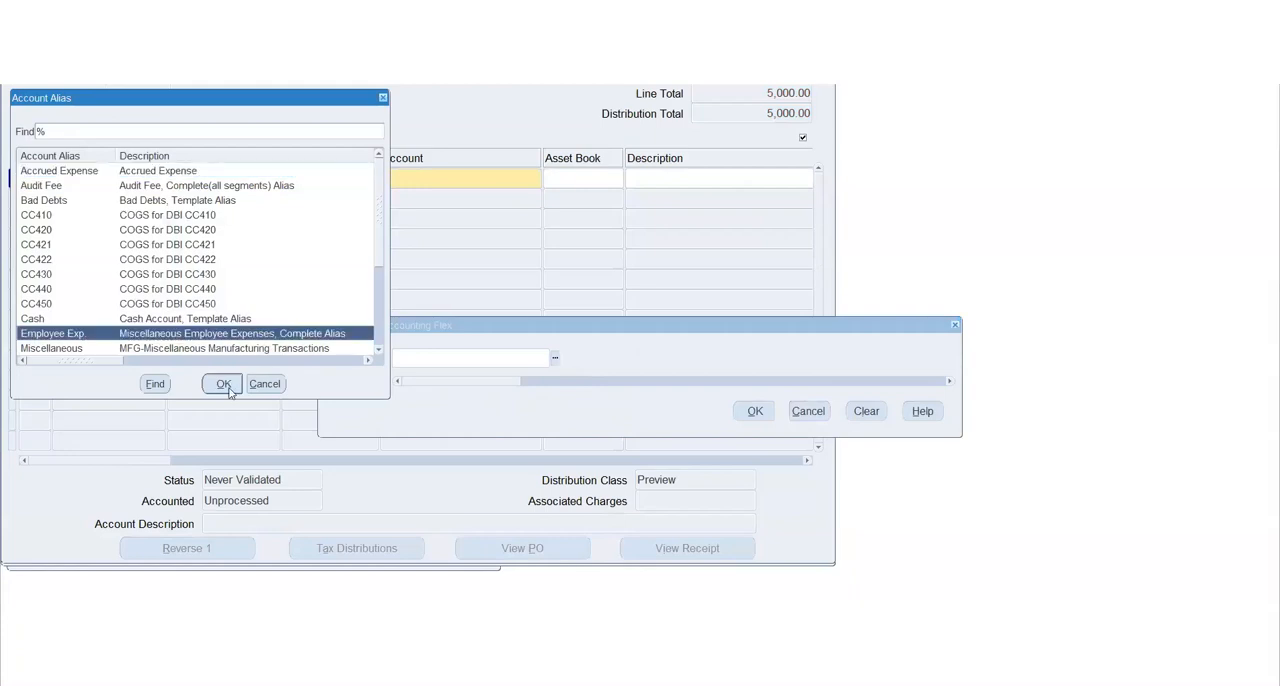
pyautogui.click(757, 411)
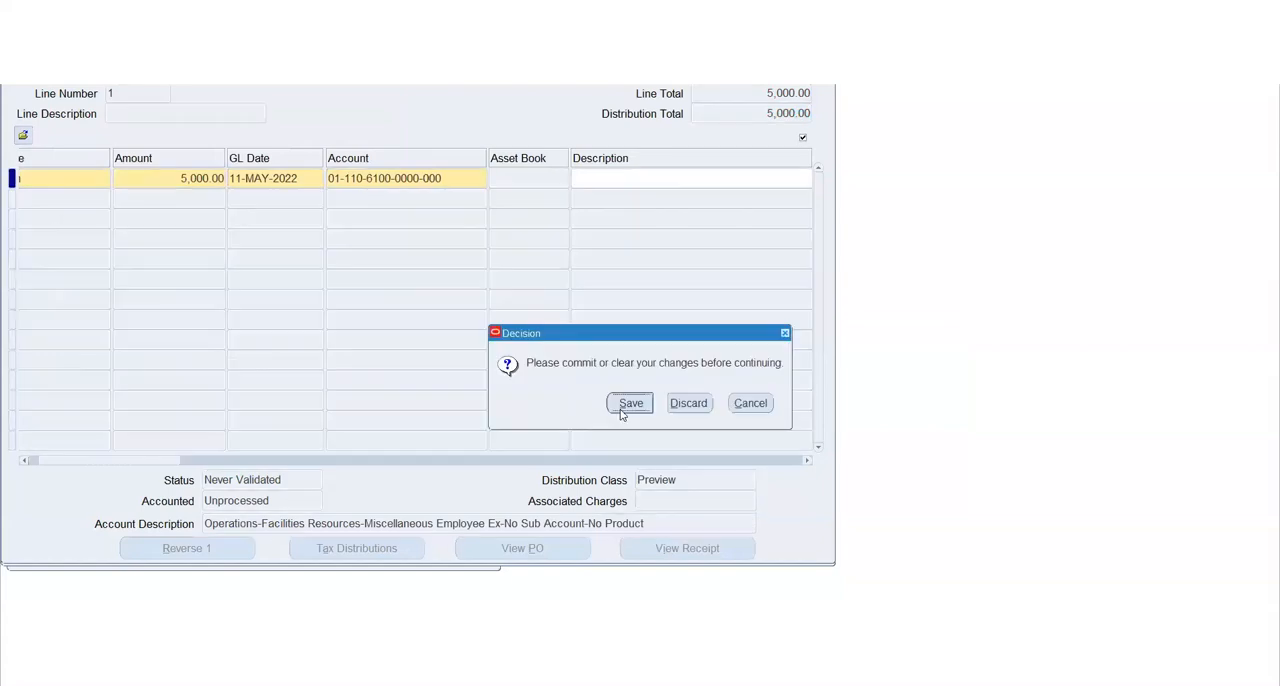
pyautogui.click(624, 408)
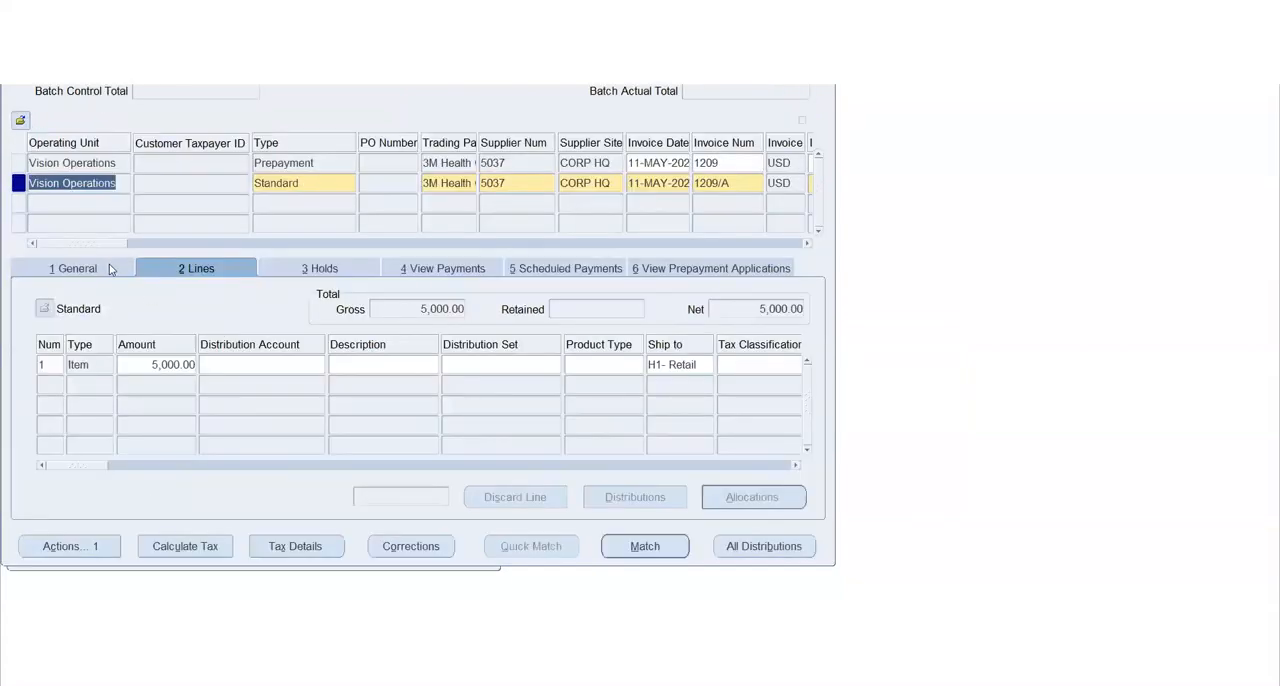
# Validate the Standard invoice 1209/A
pyautogui.click(74, 550)
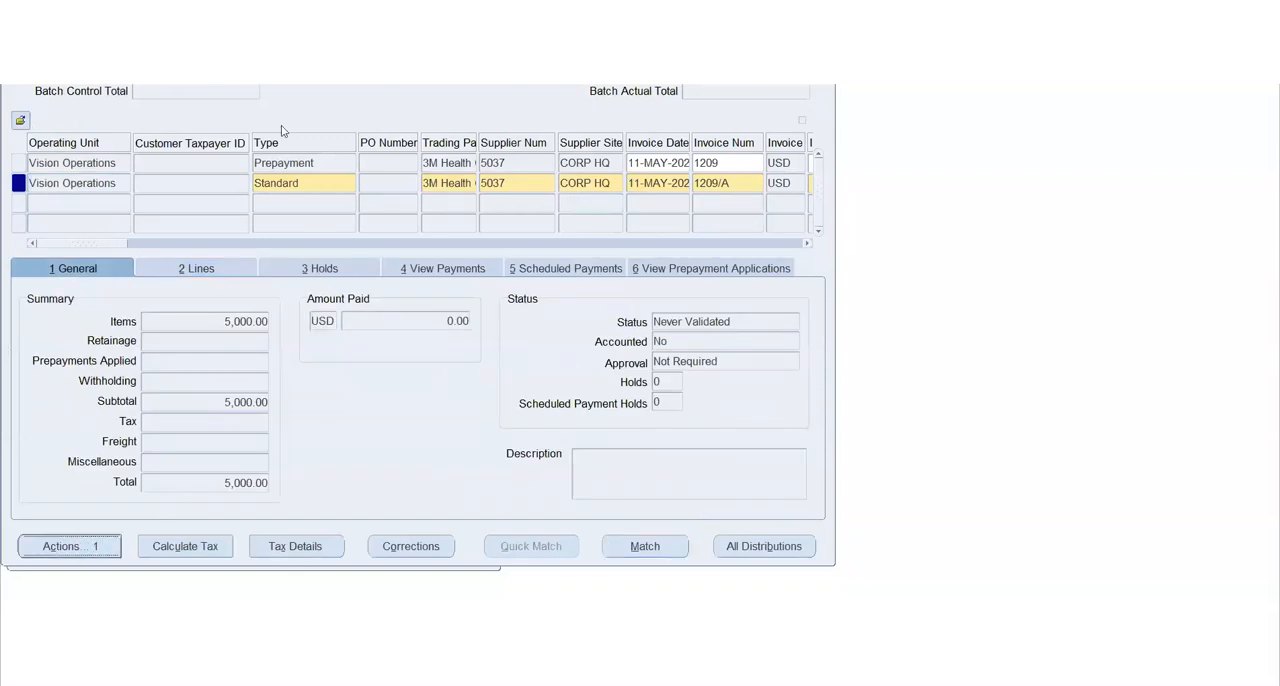
pyautogui.click(365, 519)
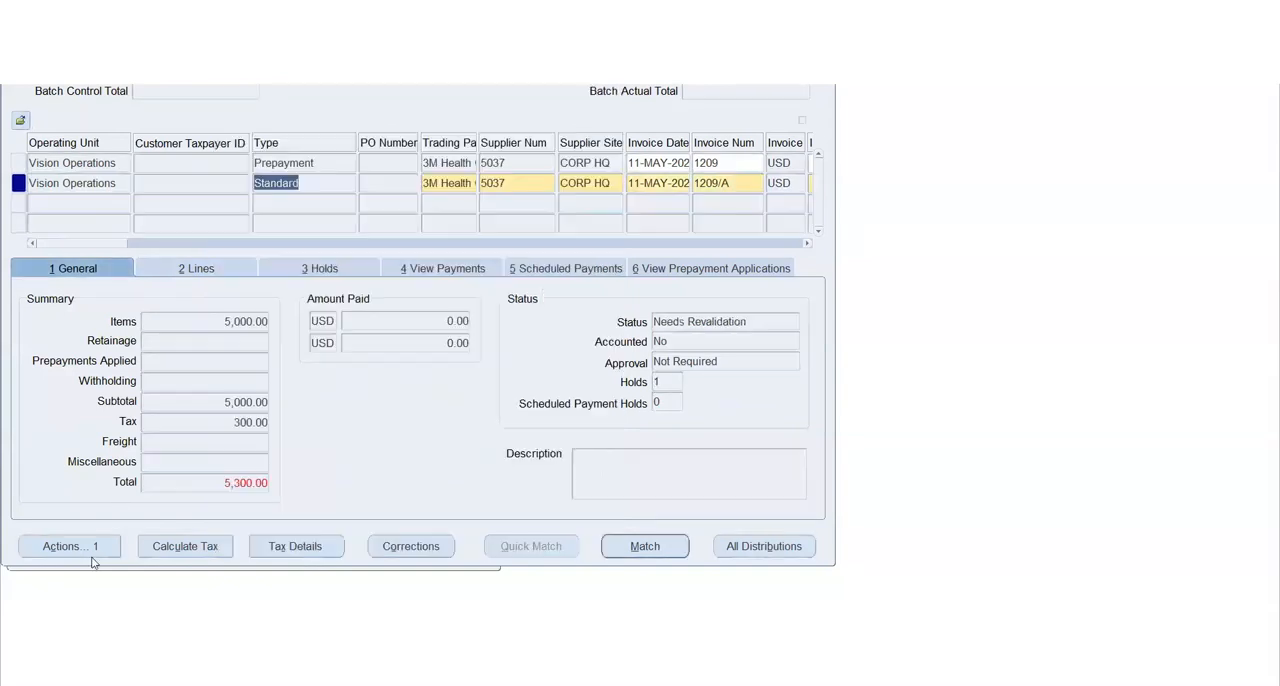
# Set the amount of invoice 1209/A to 5,300 so that it matches the tax-inclusive total
pyautogui.click(219, 479)
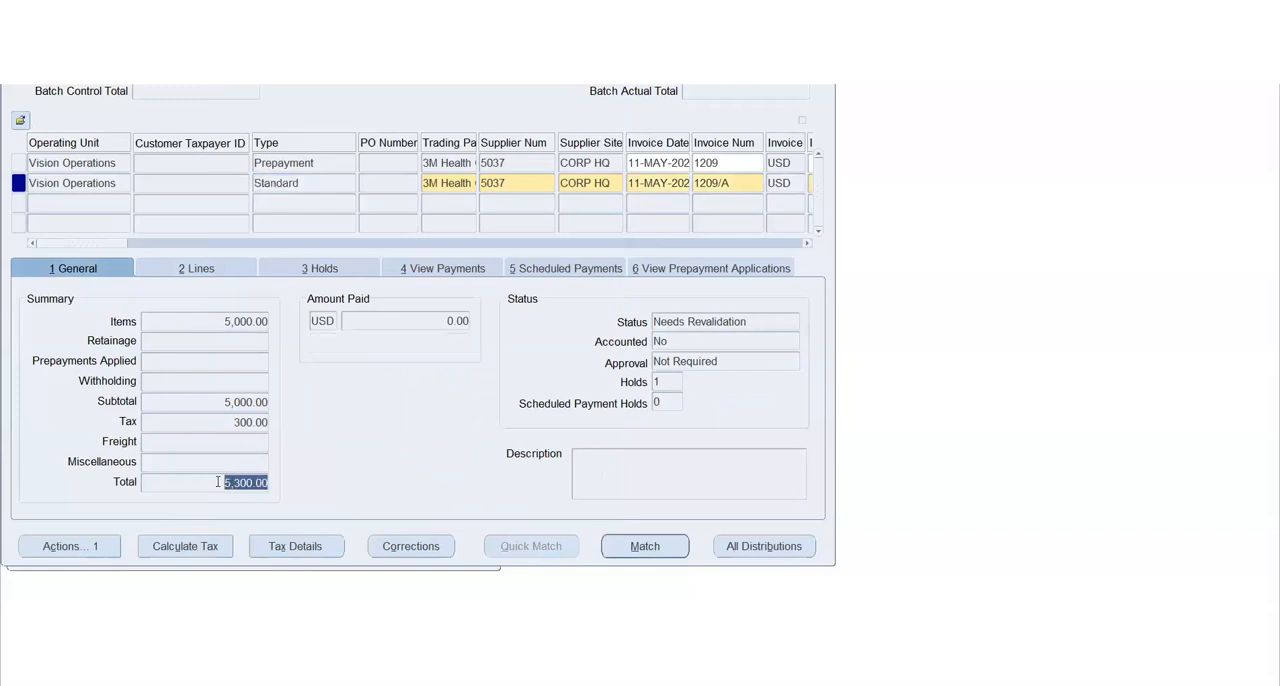
pyautogui.moveTo(107, 246); pyautogui.dragTo(135, 245)
pyautogui.click(560, 183)
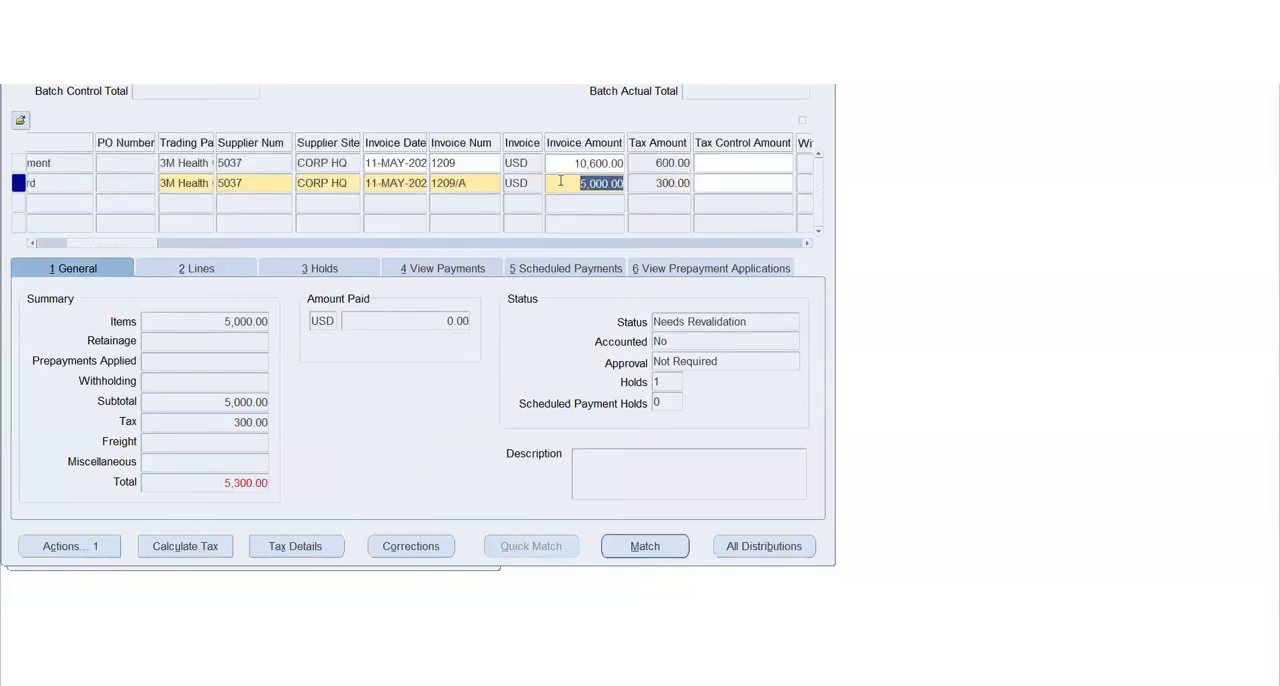
pyautogui.write('5300')
pyautogui.press('Tab')
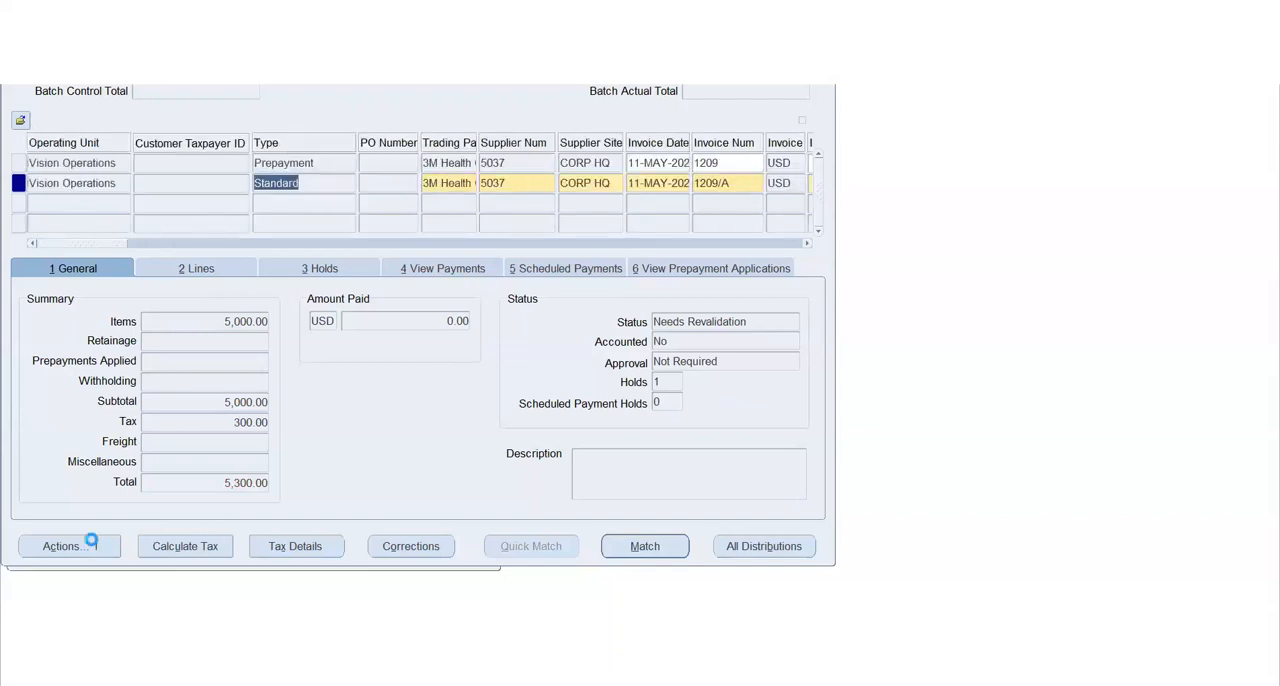
# Validate the Standard invoice 1209/A again with its corrected amount
pyautogui.click(90, 543)
pyautogui.click(230, 121)
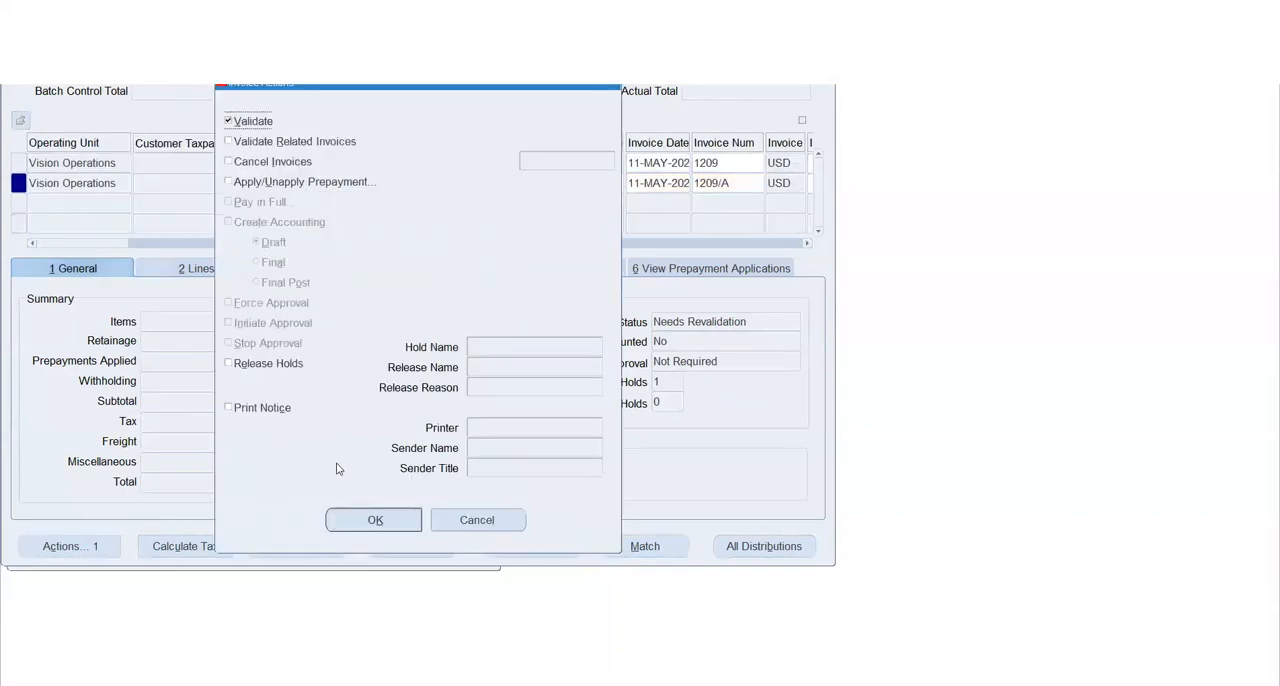
pyautogui.click(362, 518)
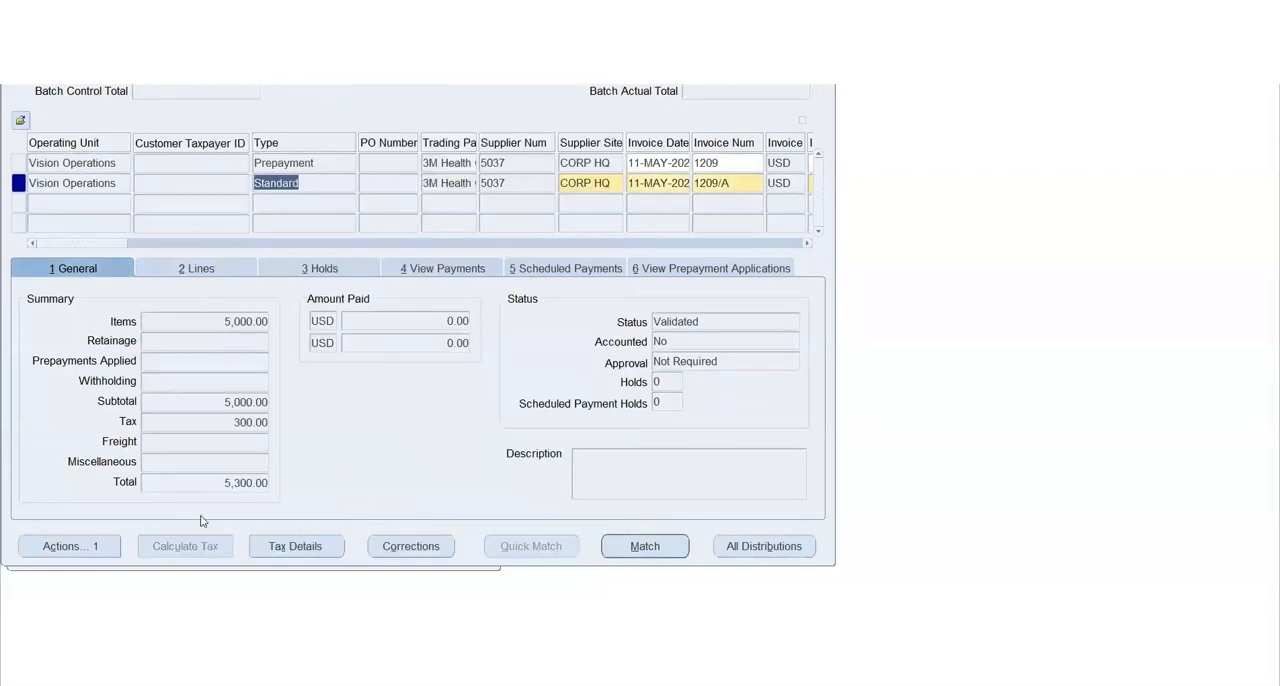
# Apply 5,000 of prepayment 1209 to the Standard invoice 1209/A and check the resulting prepayment application
pyautogui.click(88, 546)
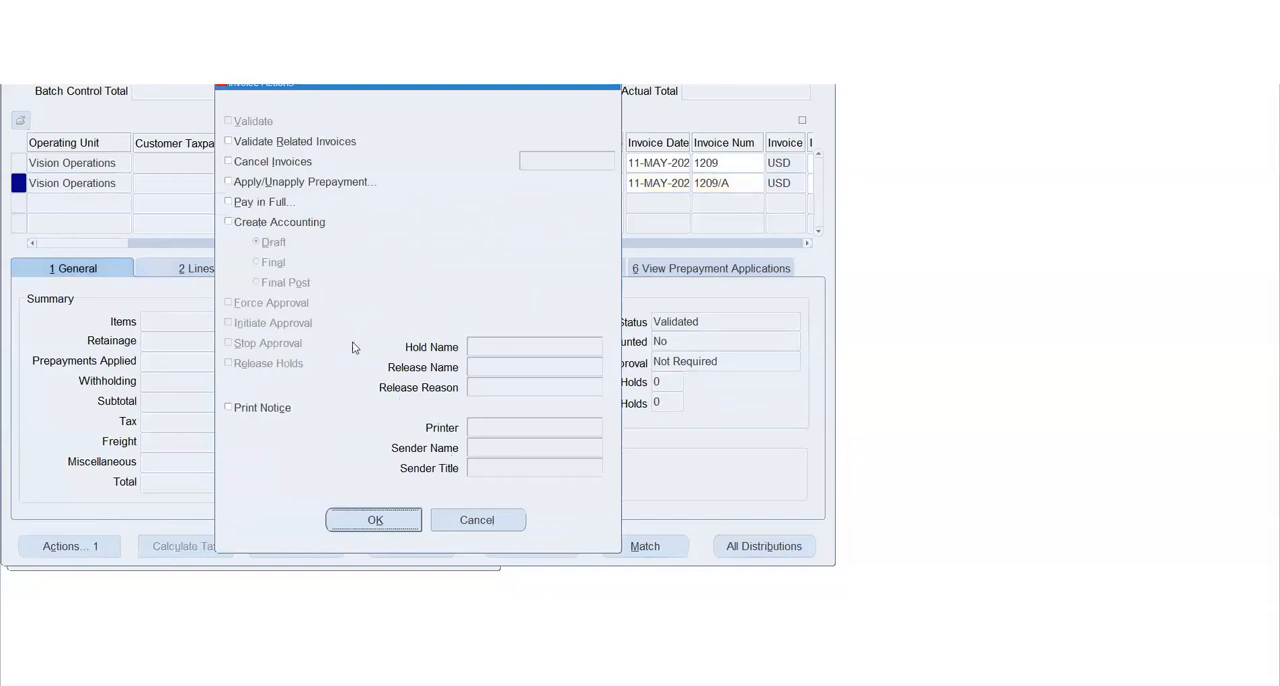
pyautogui.click(253, 182)
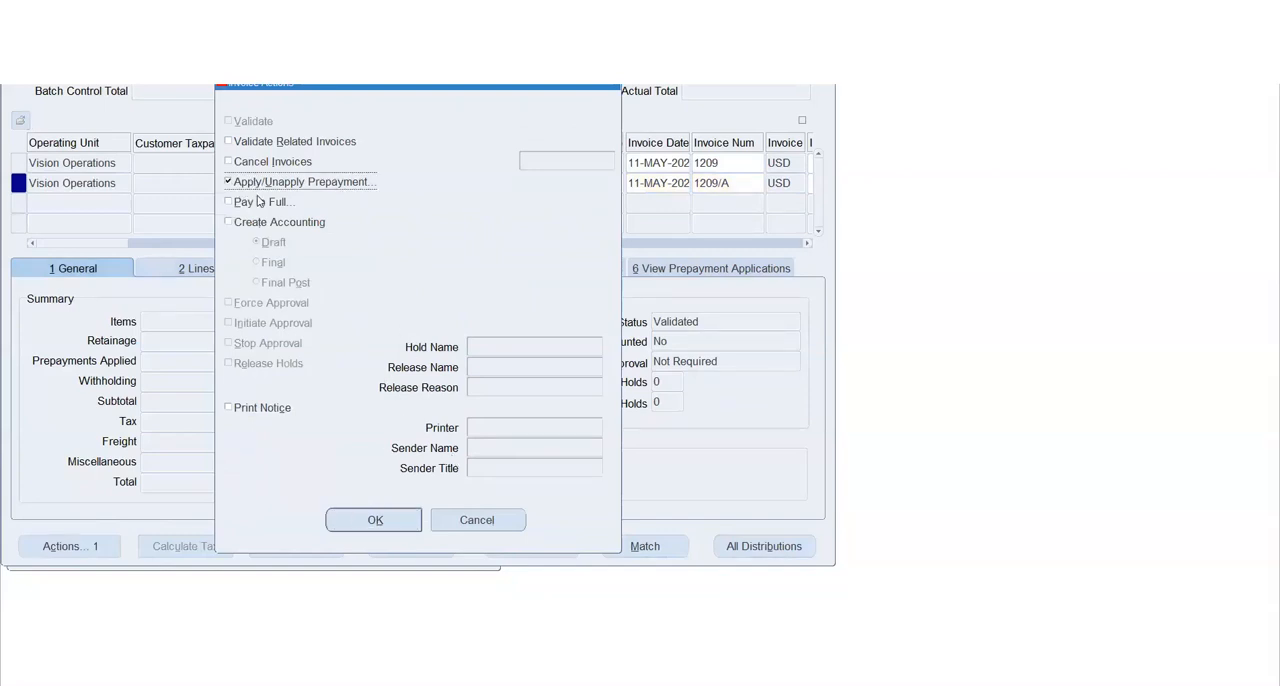
pyautogui.click(410, 519)
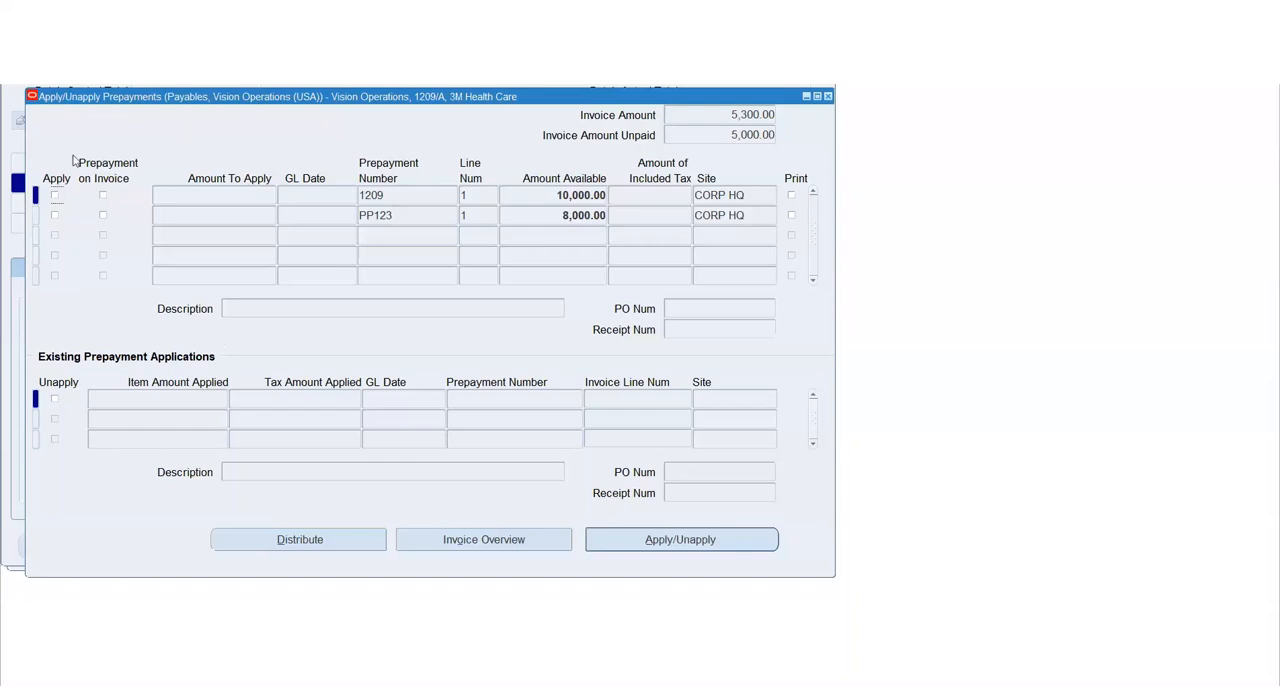
pyautogui.doubleClick(407, 194)
pyautogui.click(55, 196)
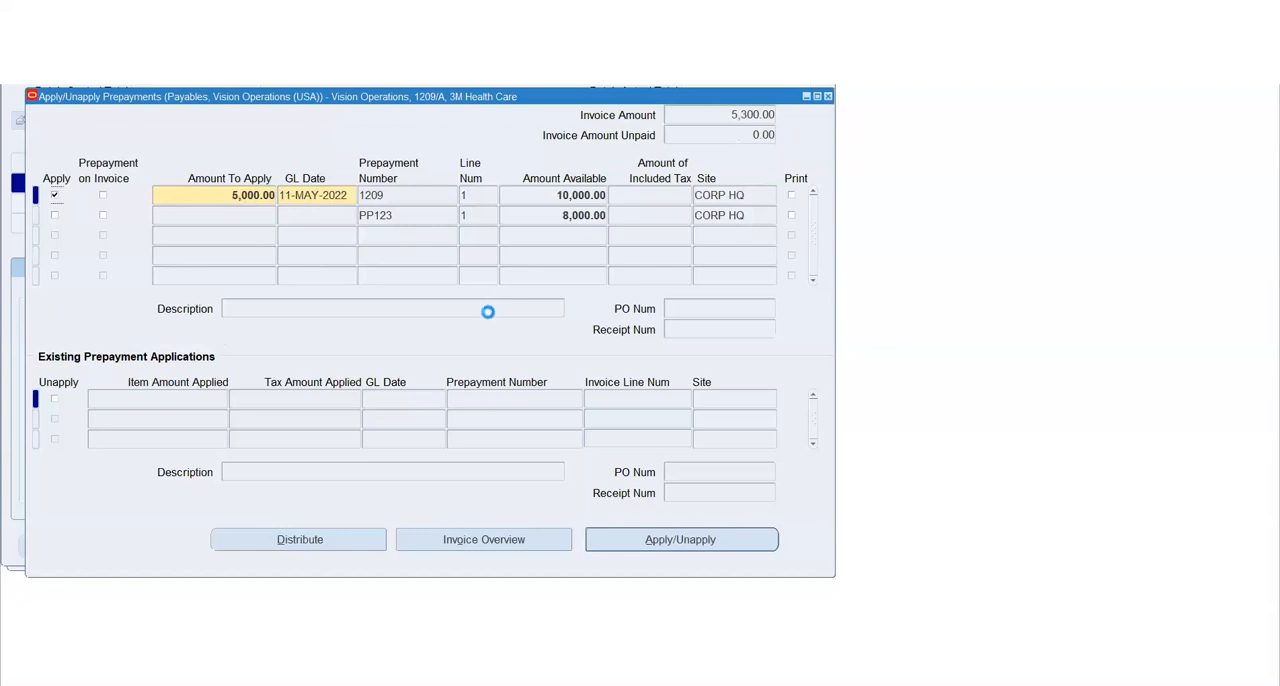
pyautogui.click(542, 194)
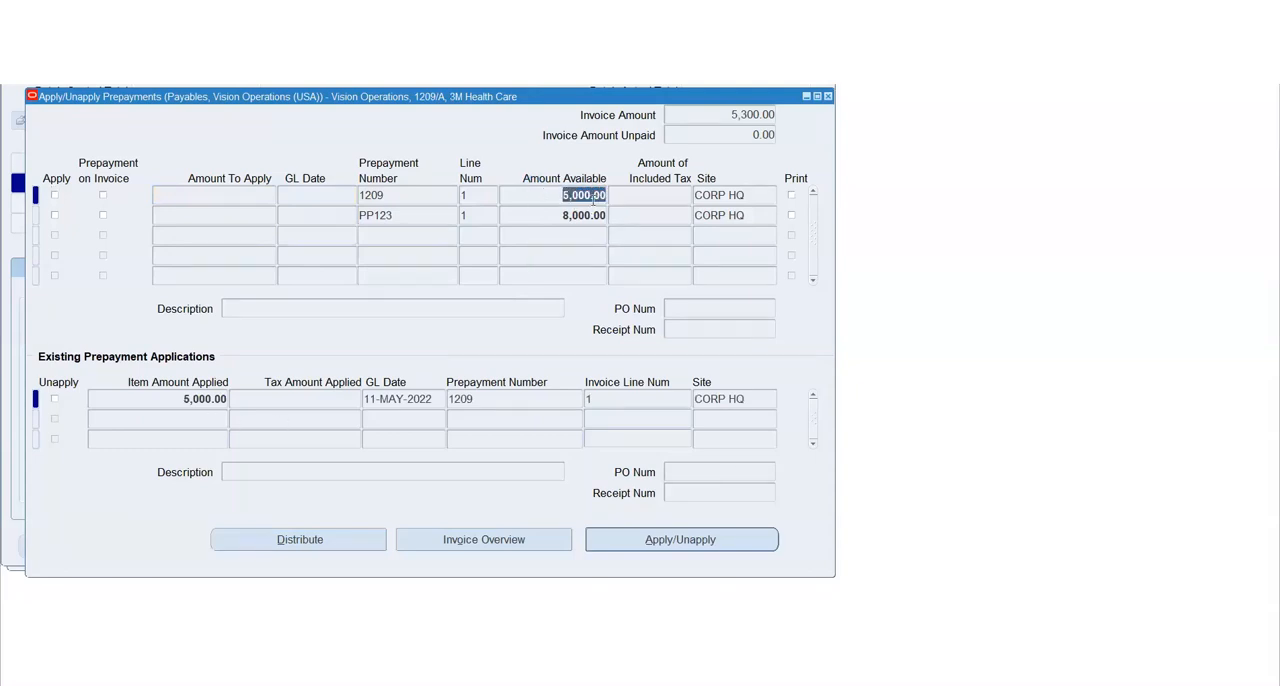
pyautogui.click(181, 398)
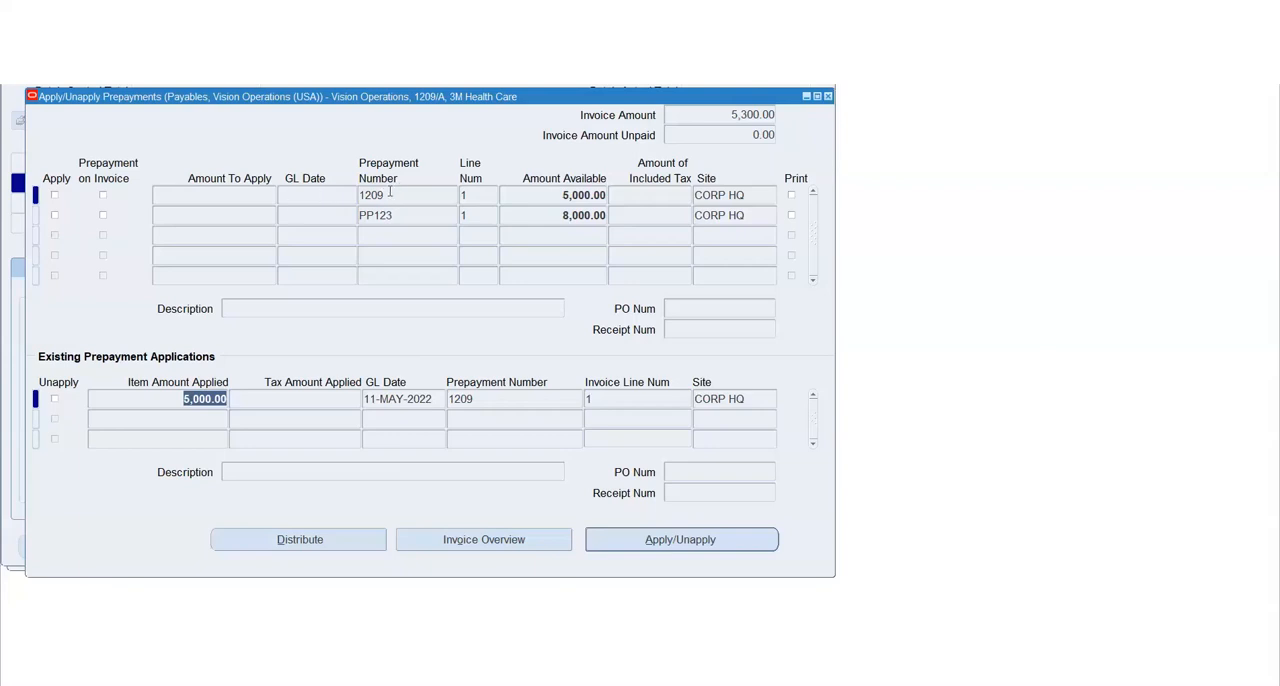
pyautogui.click(391, 194)
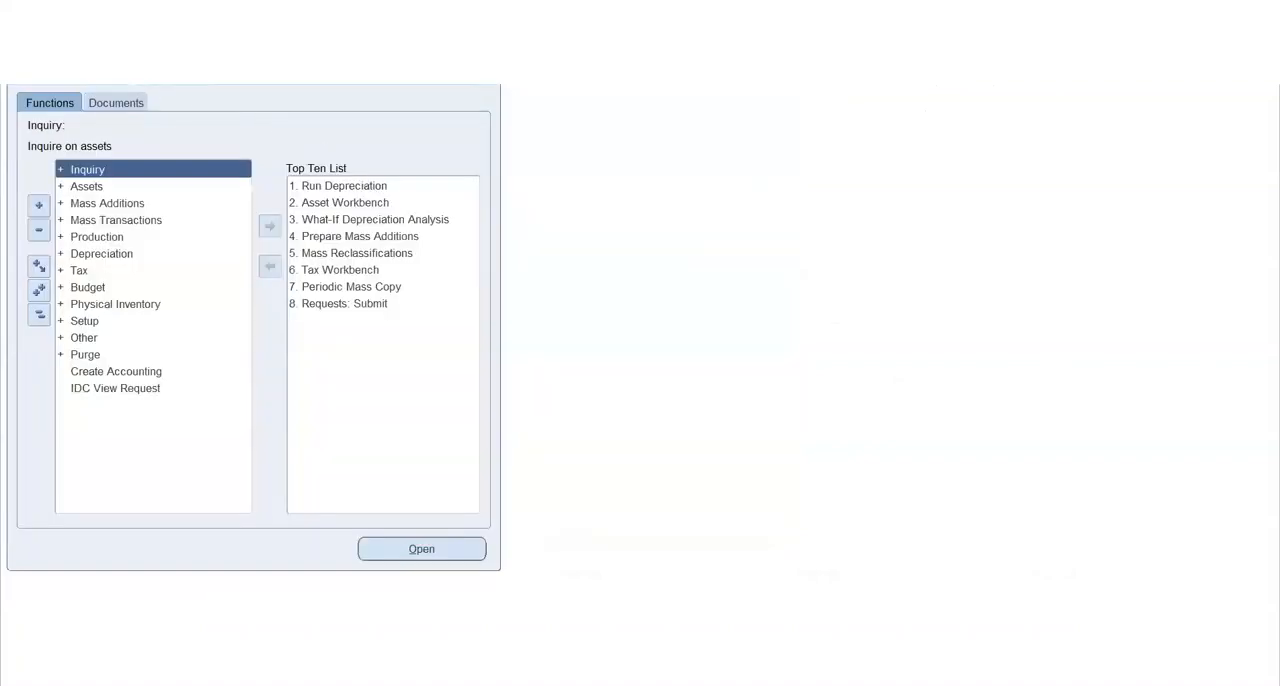
# Switch to the Payables, Vision Operations (USA) responsibility and open the Invoices workbench
pyautogui.write('p%')
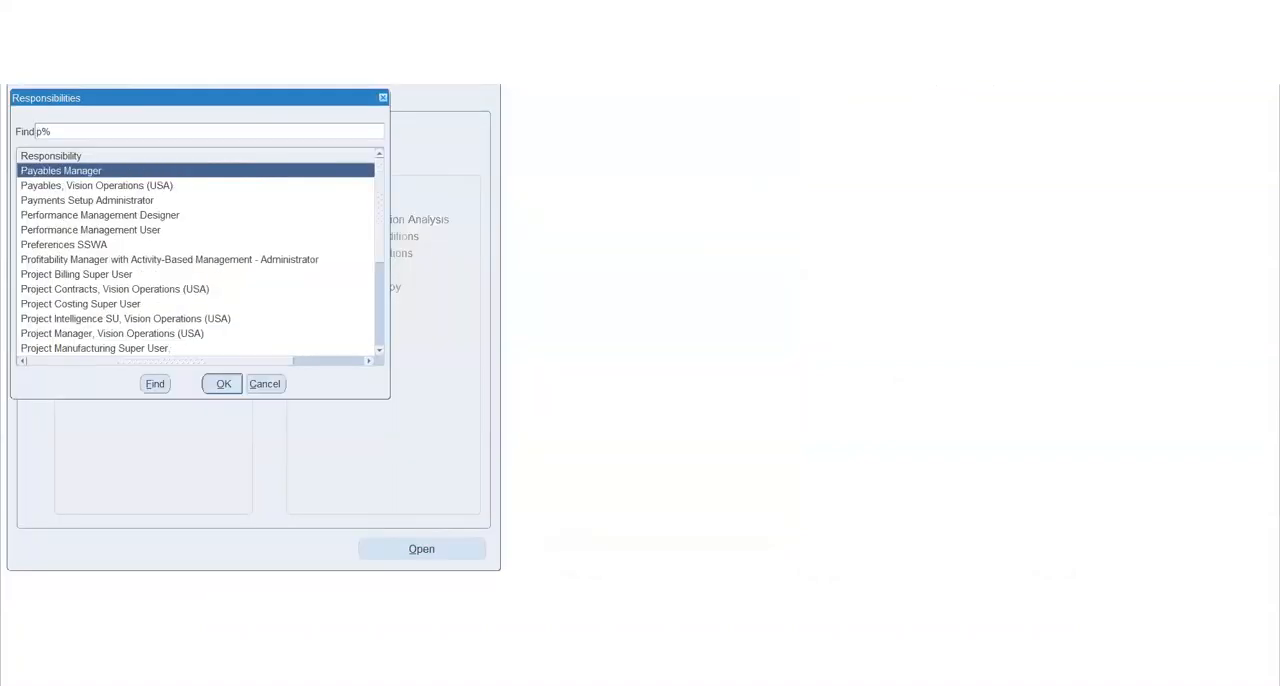
pyautogui.doubleClick(151, 182)
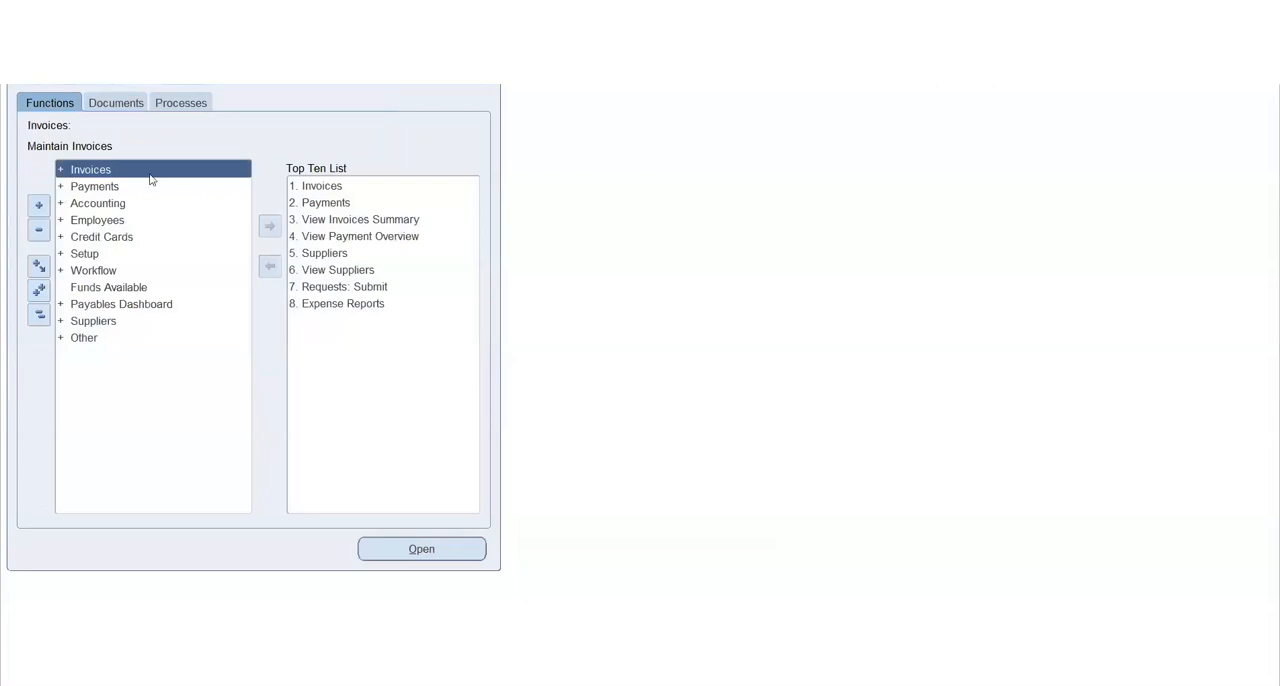
pyautogui.click(332, 186)
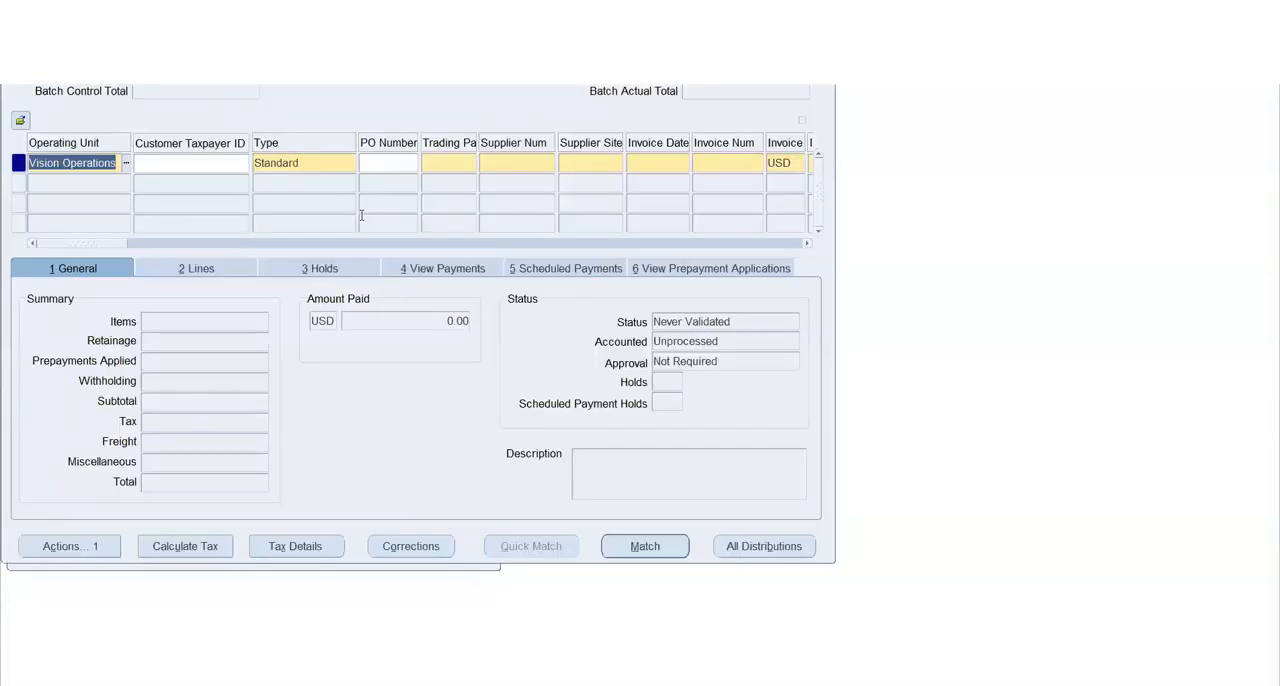
# Set the type of the new invoice to Credit Memo and acknowledge the payment terms note
pyautogui.click(320, 170)
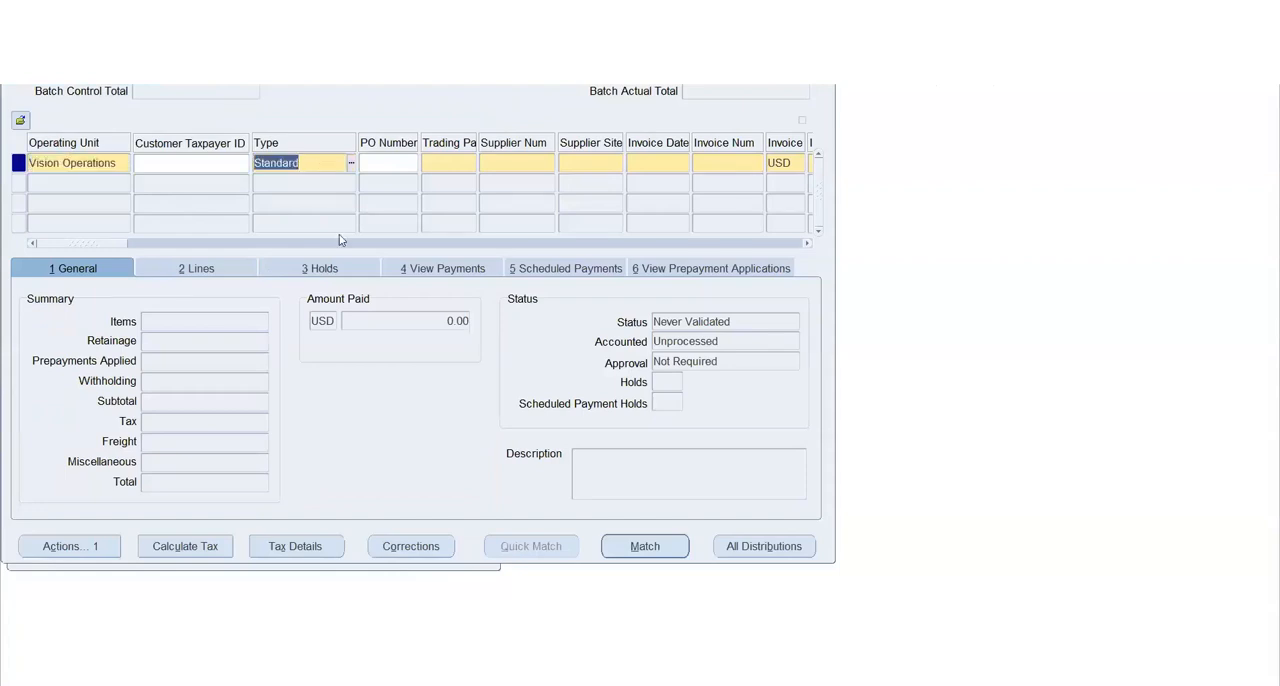
pyautogui.hotkey('ctrl', 'l')
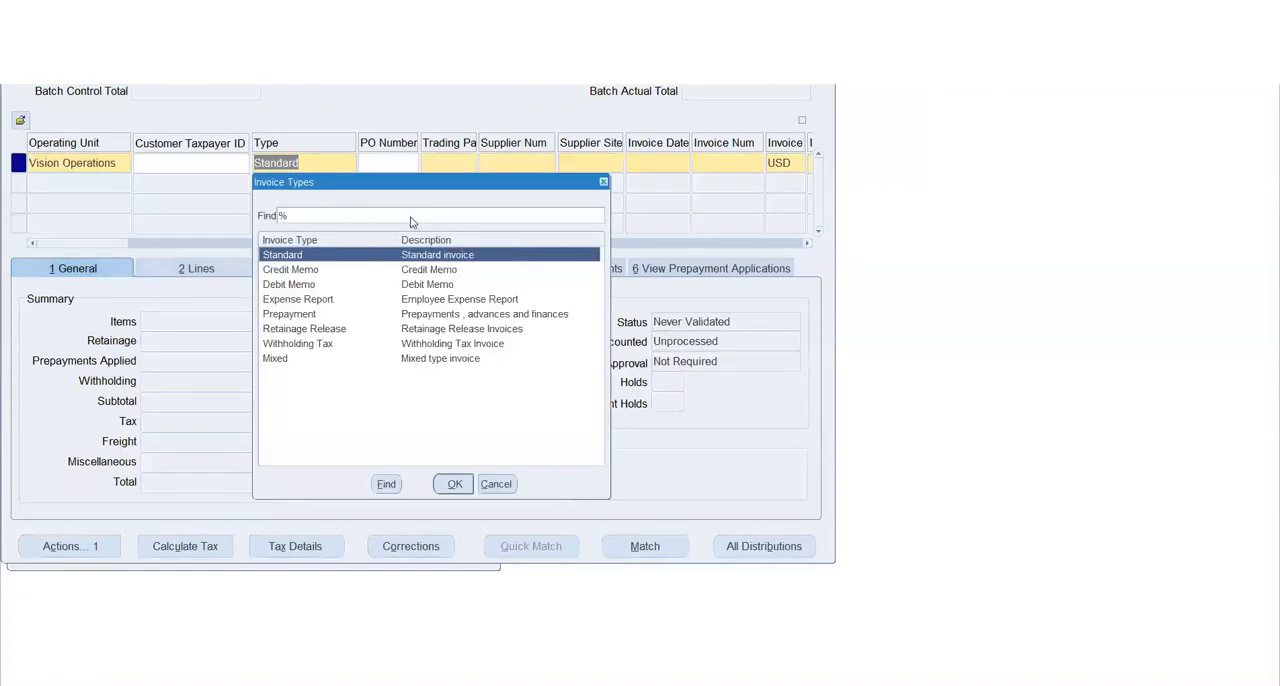
pyautogui.press('Down')
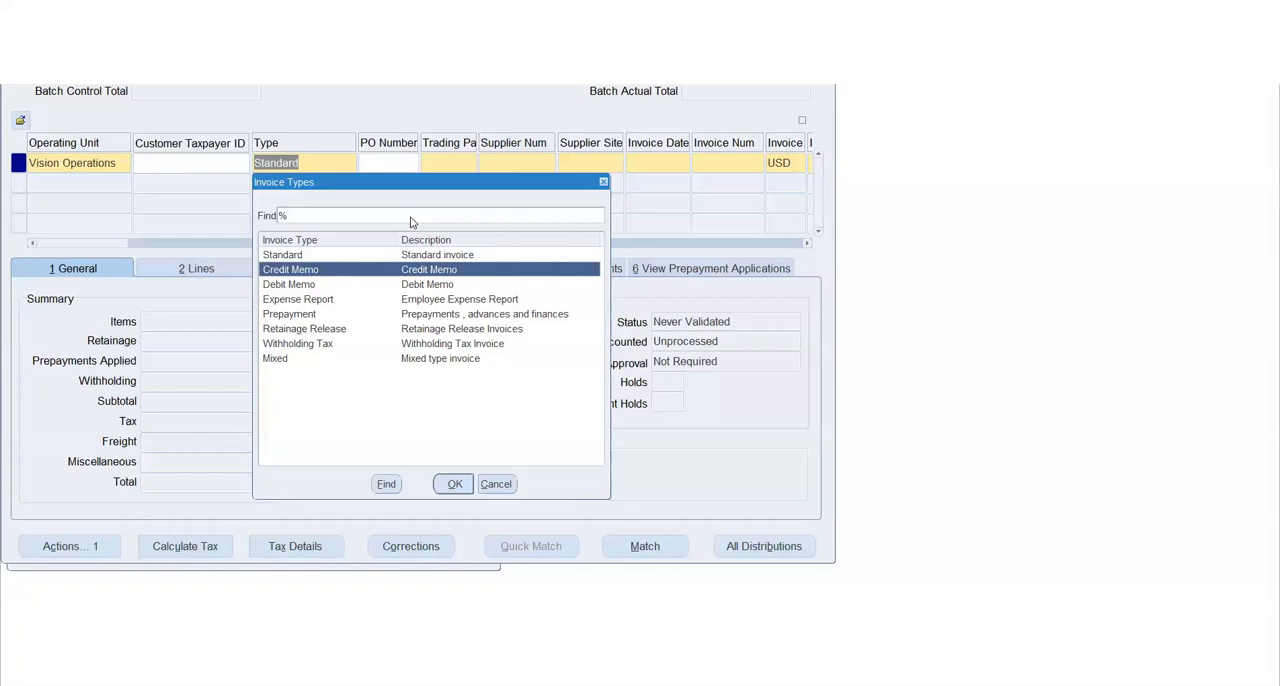
pyautogui.press('Return')
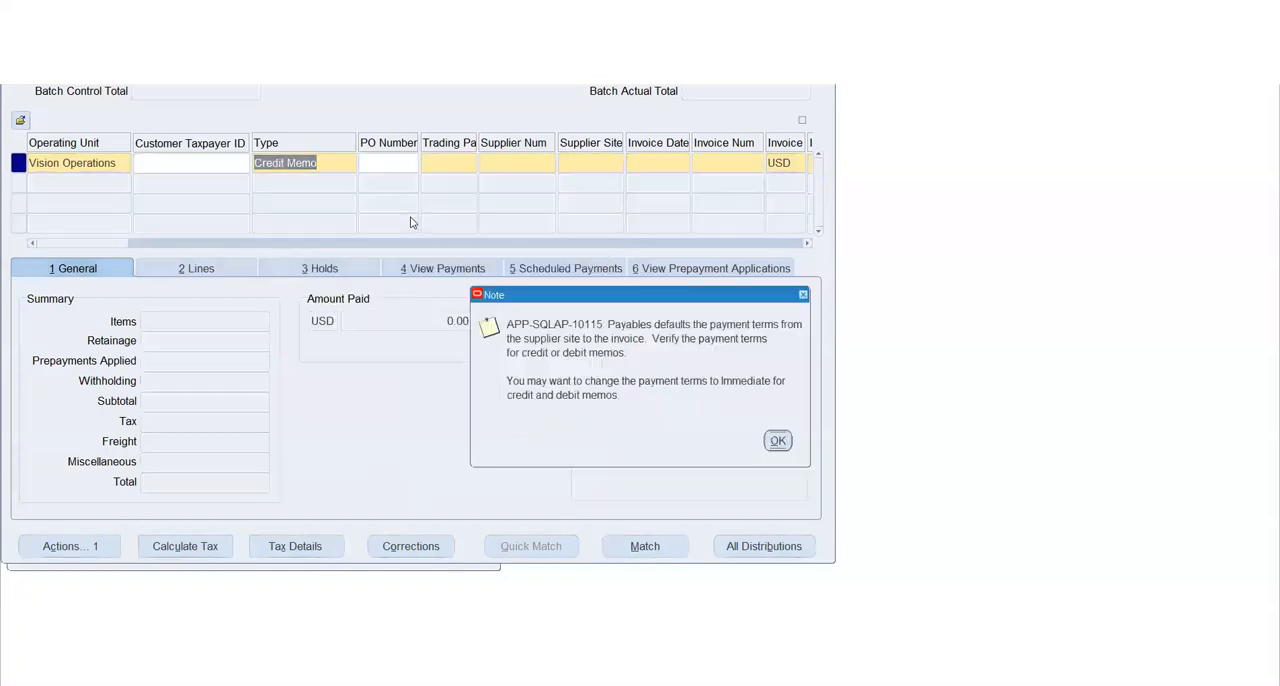
pyautogui.press('Return')
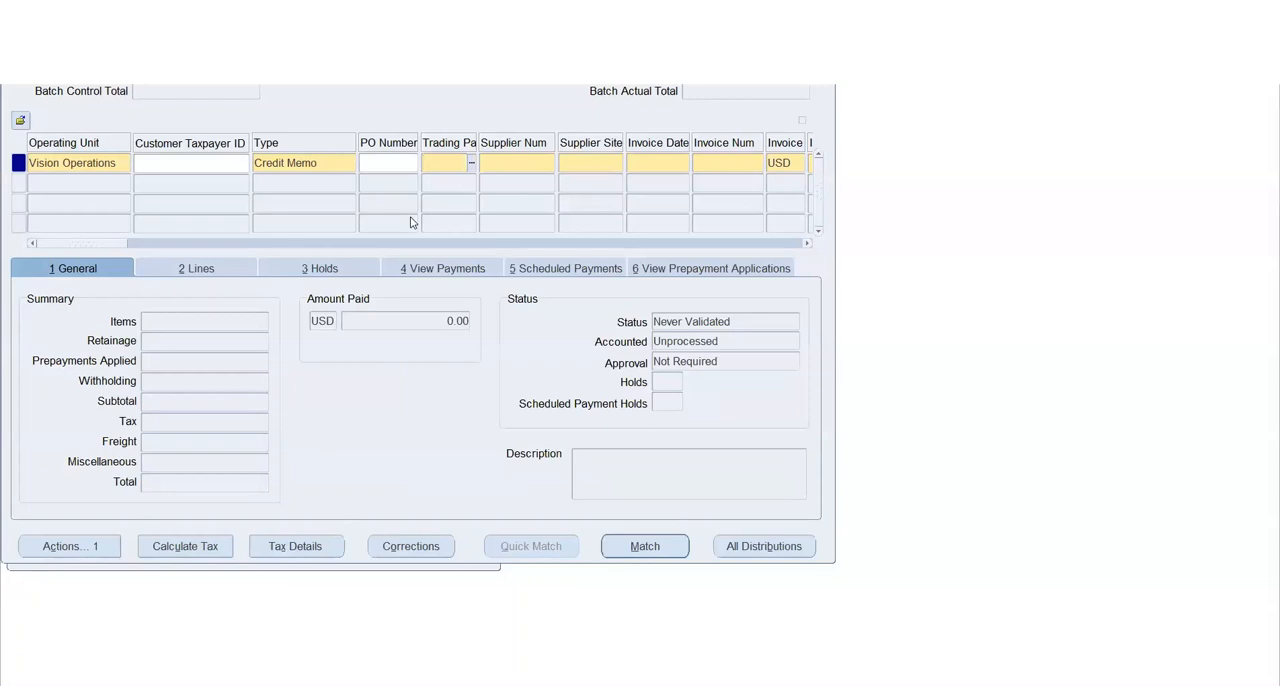
# Enter 3M Health Care as the credit memo's supplier with site CORP HQ, dated 11-MAY-2022
pyautogui.write('3M')
pyautogui.press('Tab')
pyautogui.press('Tab')
pyautogui.press('Tab')
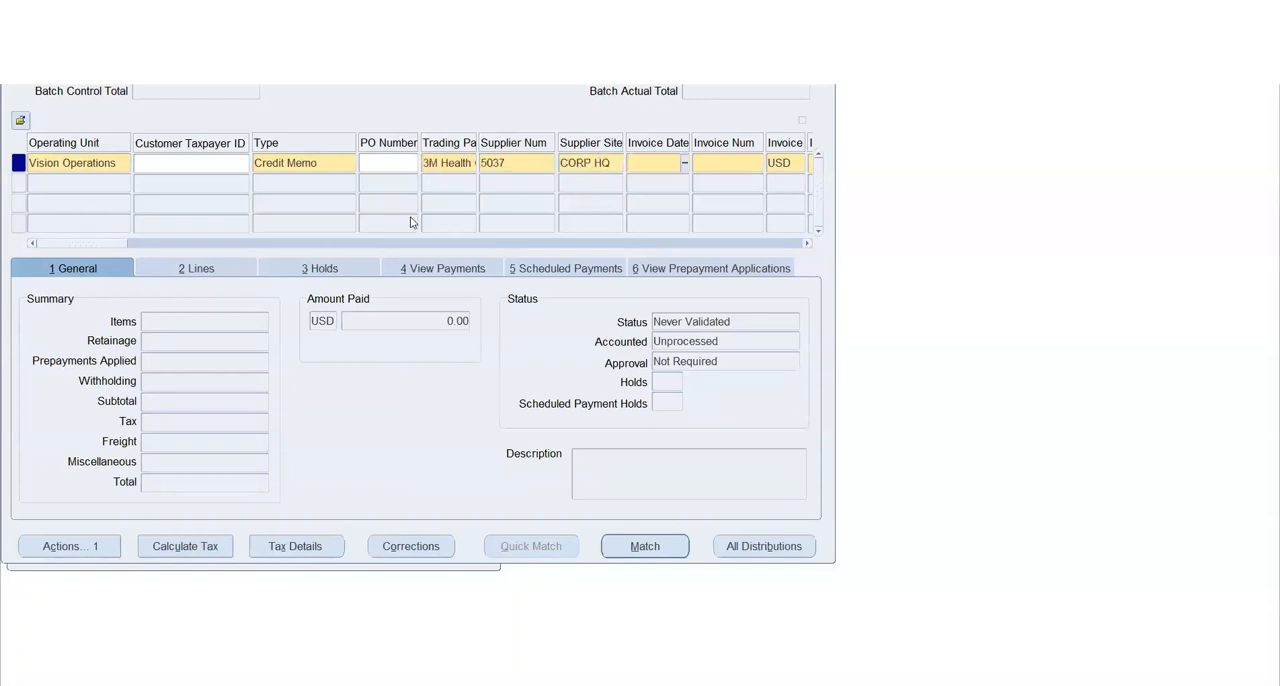
pyautogui.click(688, 165)
pyautogui.press('Return')
pyautogui.press('Tab')
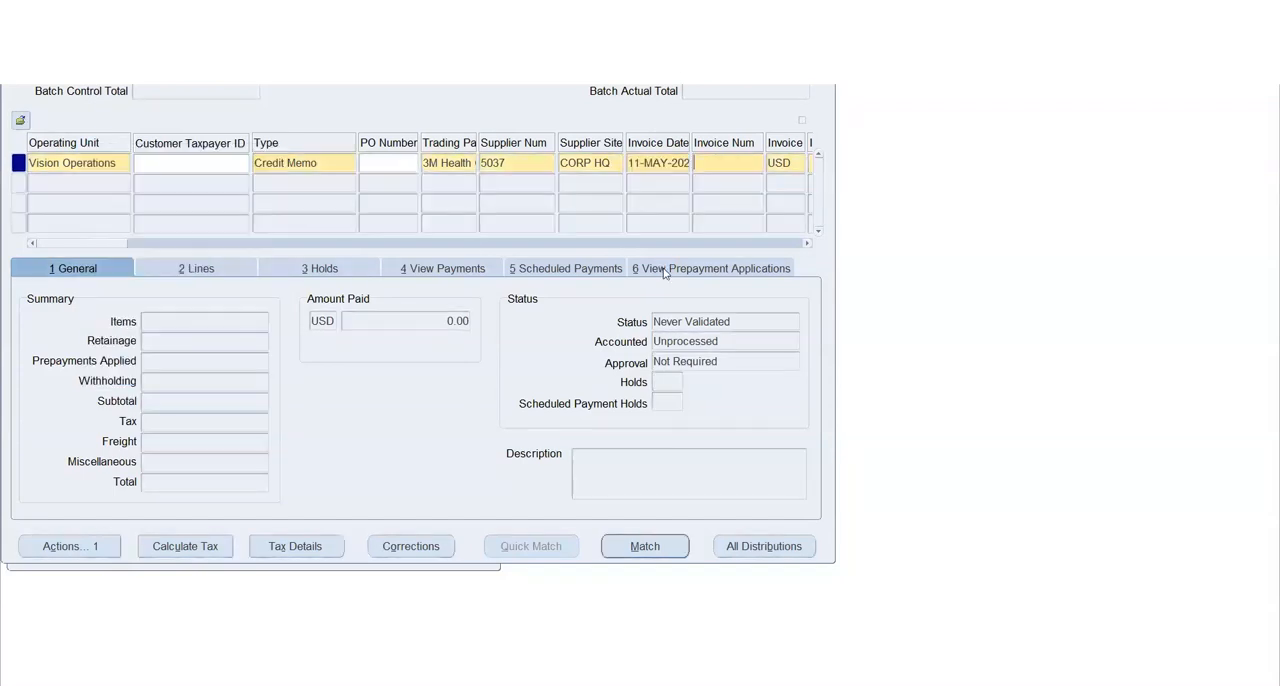
# Enter invoice number 1207 and an invoice amount of -100 USD for the credit memo
pyautogui.write('1207')
pyautogui.press('Tab')
pyautogui.press('Tab')
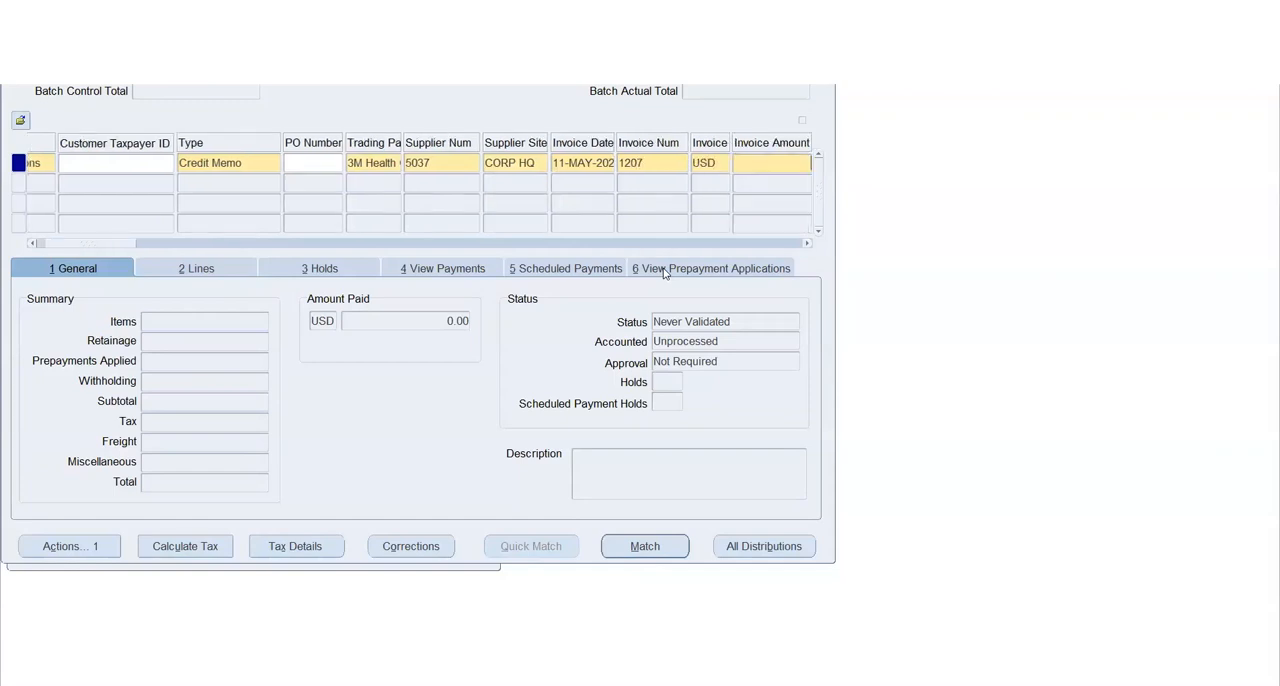
pyautogui.write('-100')
pyautogui.press('Tab')
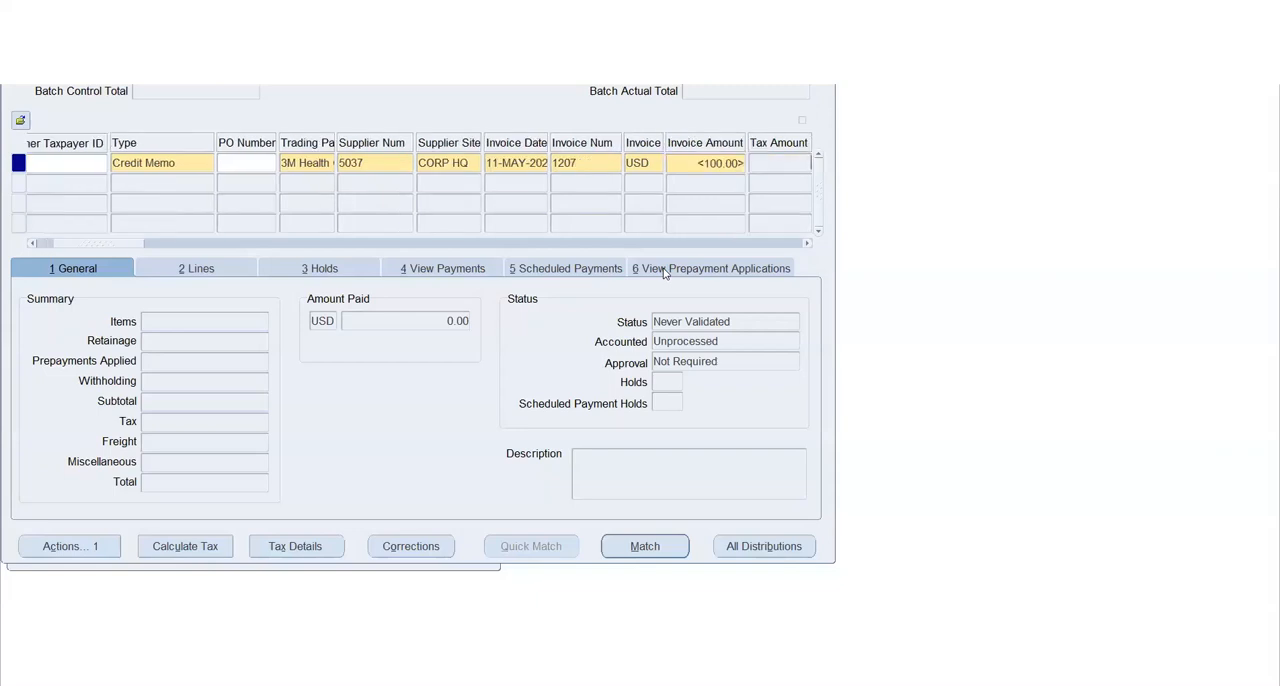
# Try to set the credit memo's invoice amount to a positive 100
pyautogui.hotkey('shift', 'Tab')
pyautogui.write('100')
pyautogui.press('Tab')
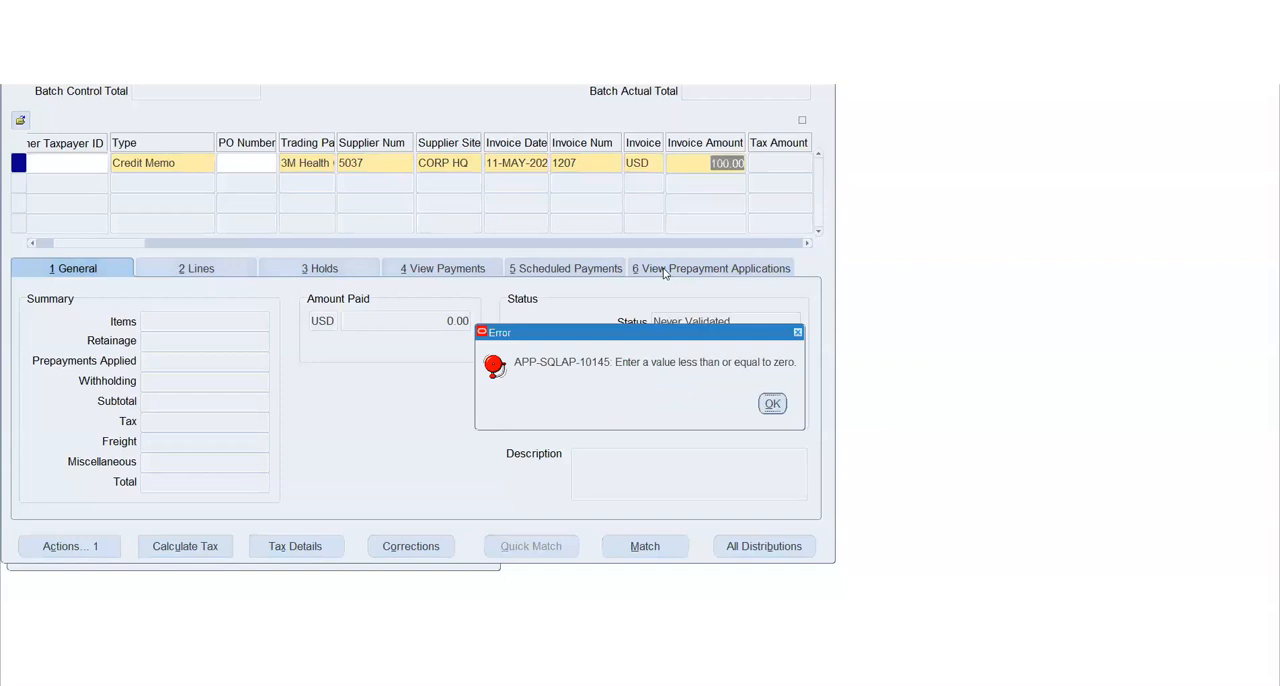
pyautogui.press('Return')
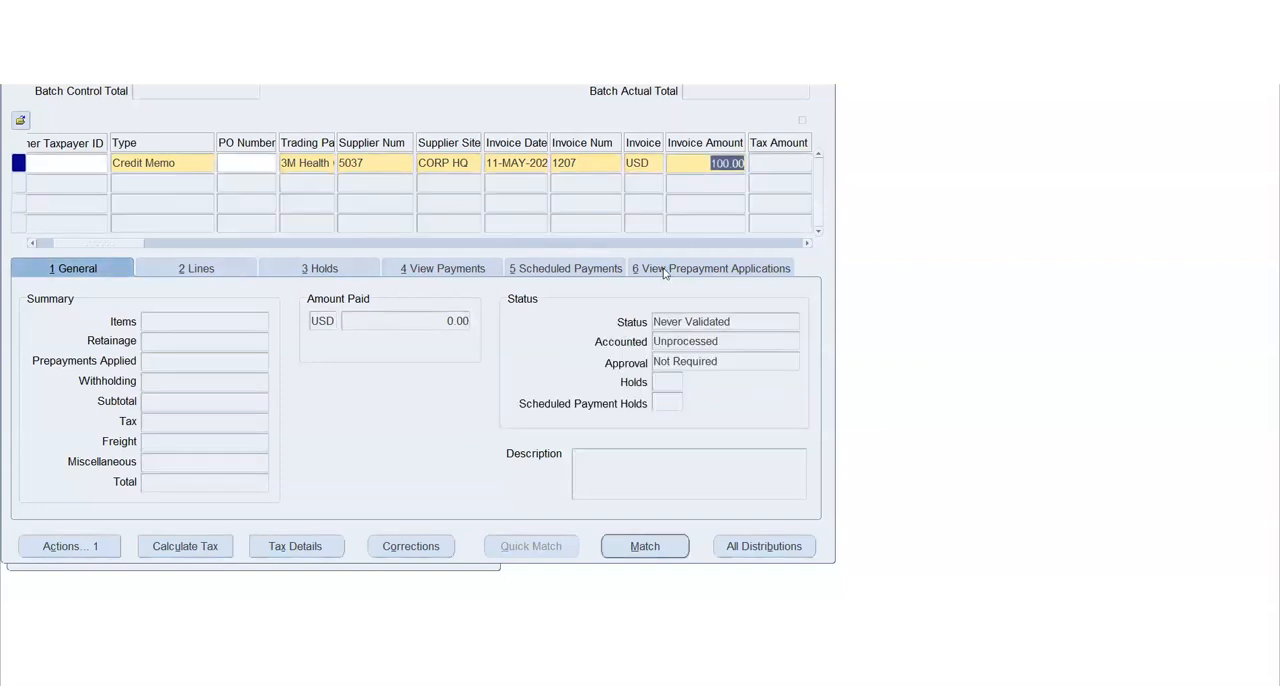
# Set the invoice amount of credit memo 1207 back to -100
pyautogui.write('-100')
pyautogui.press('Tab')
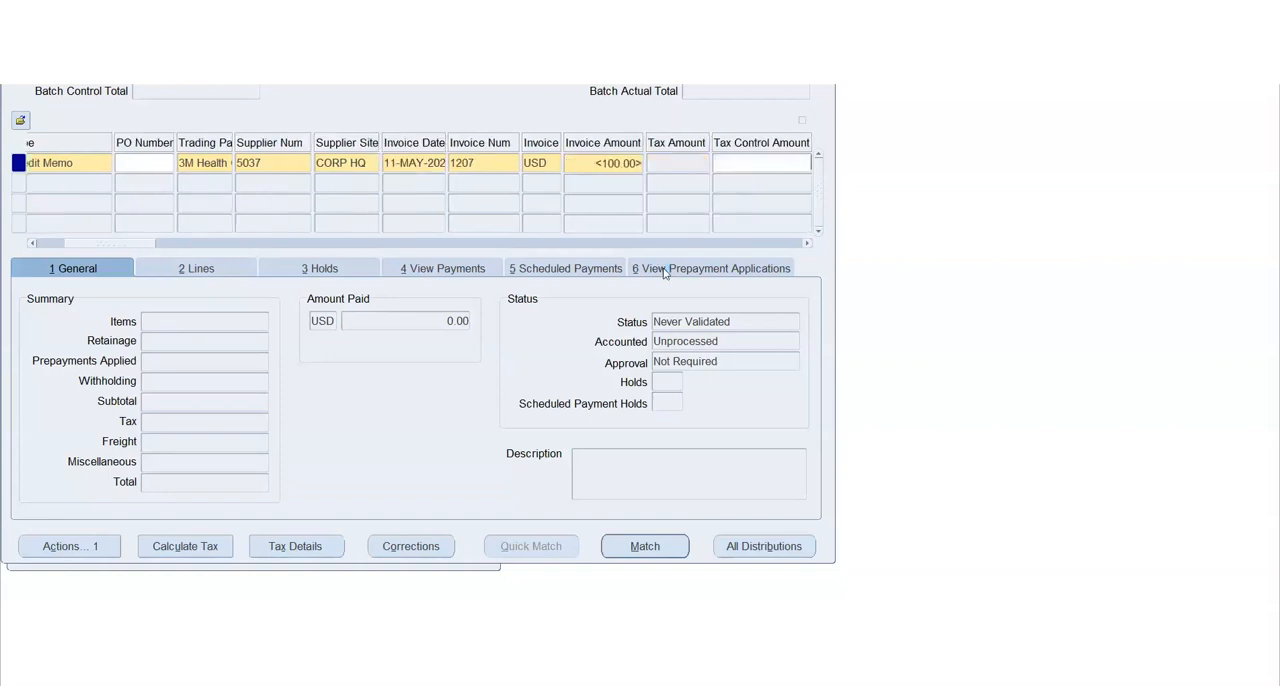
# Keep the remaining header defaults of credit memo 1207 and set its first Item line to -100
pyautogui.press('Tab')
pyautogui.press('Tab')
pyautogui.press('Tab')
pyautogui.press('Tab')
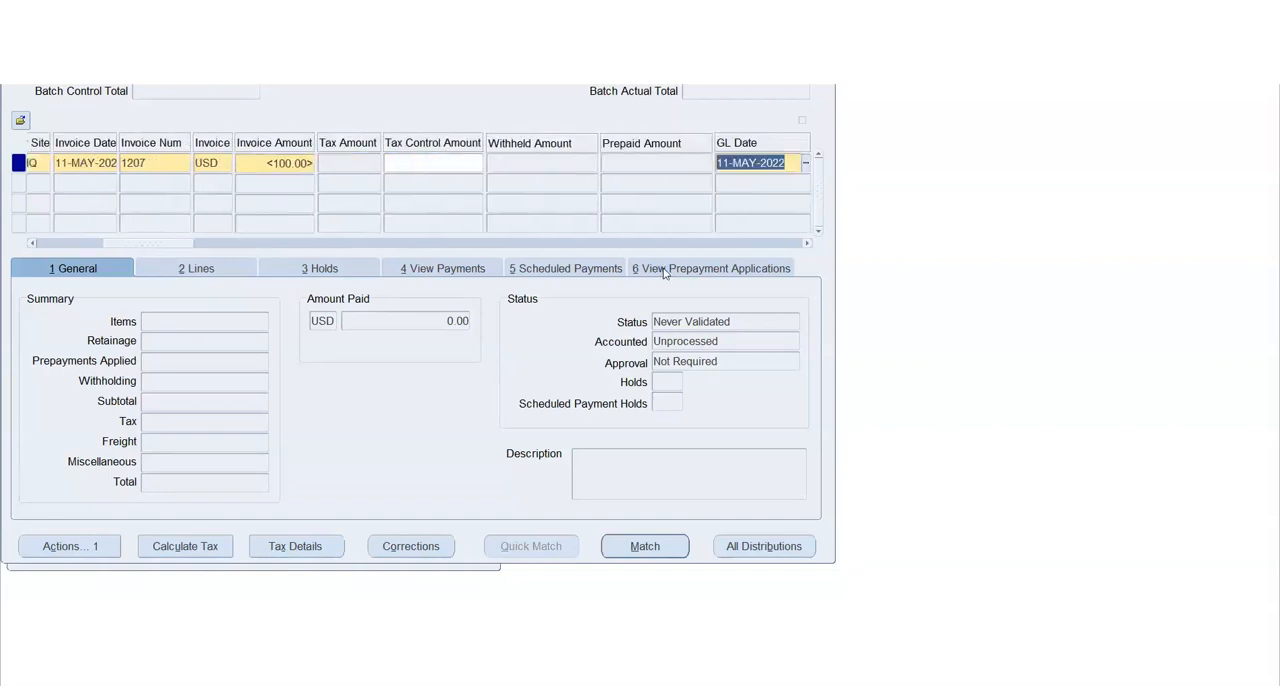
pyautogui.press('Tab')
pyautogui.press('Tab')
pyautogui.press('Tab')
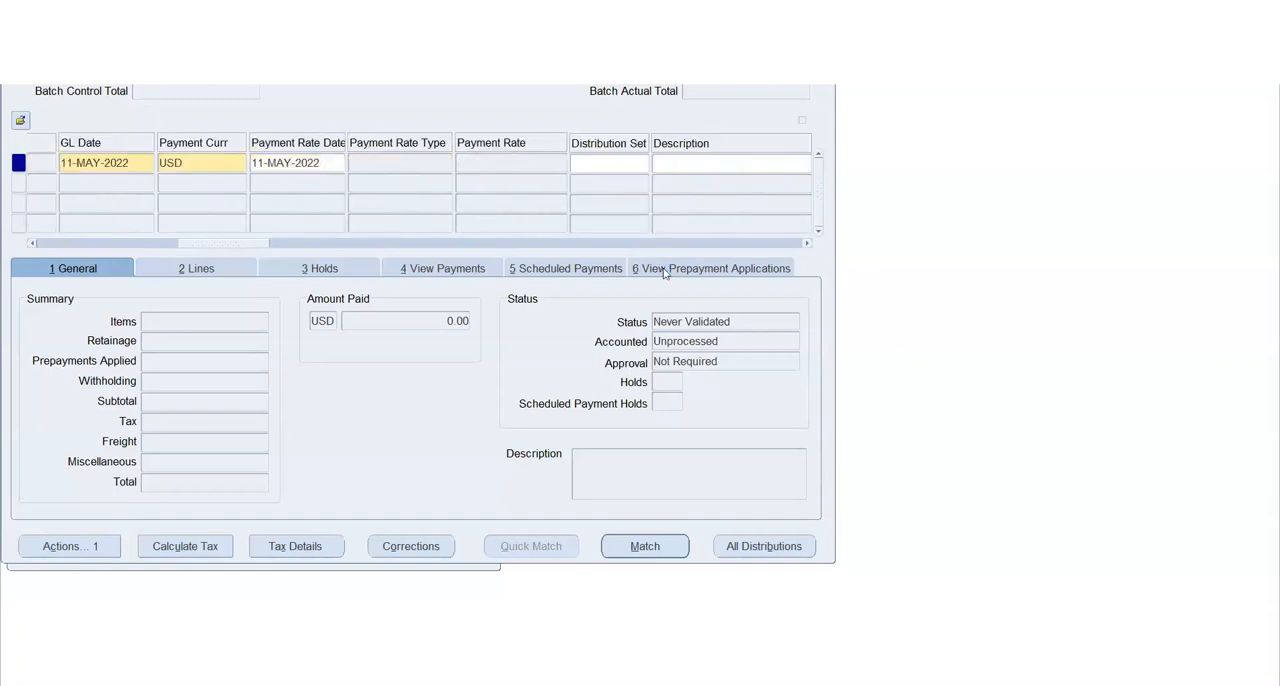
pyautogui.press('Tab')
pyautogui.press('Tab')
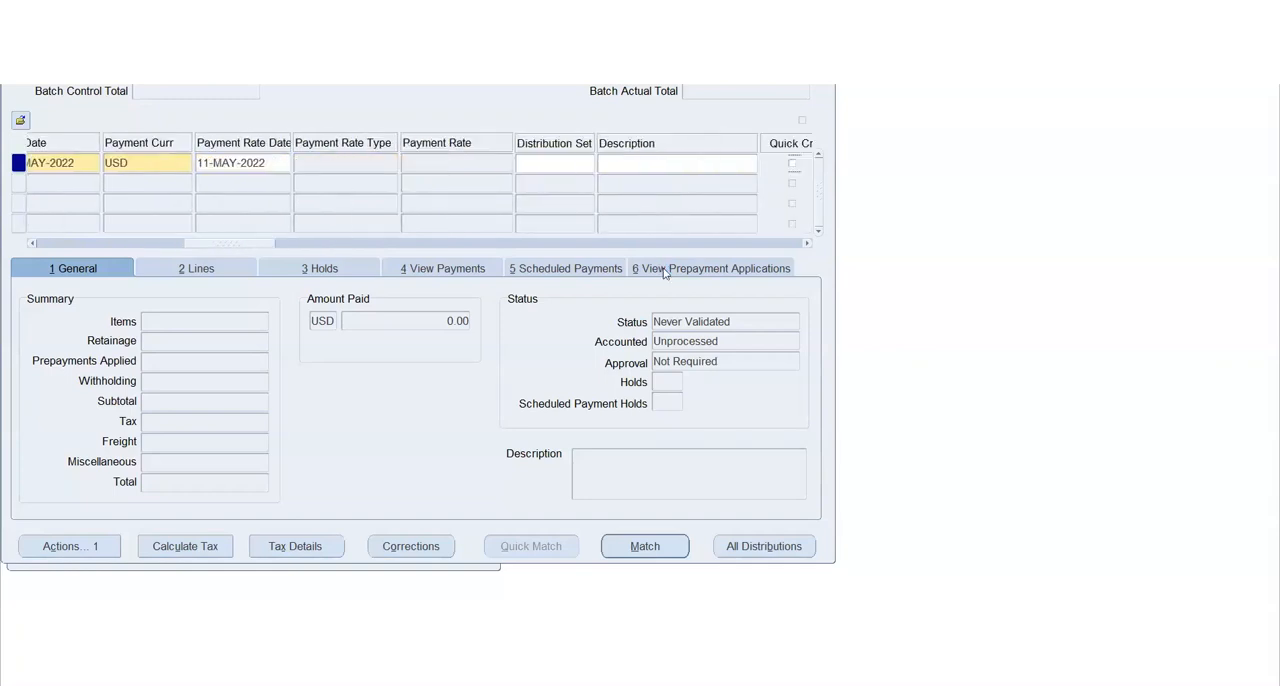
pyautogui.press('Tab')
pyautogui.press('Tab')
pyautogui.press('Tab')
pyautogui.press('Tab')
pyautogui.press('Tab')
pyautogui.press('Tab')
pyautogui.press('Tab')
pyautogui.press('Tab')
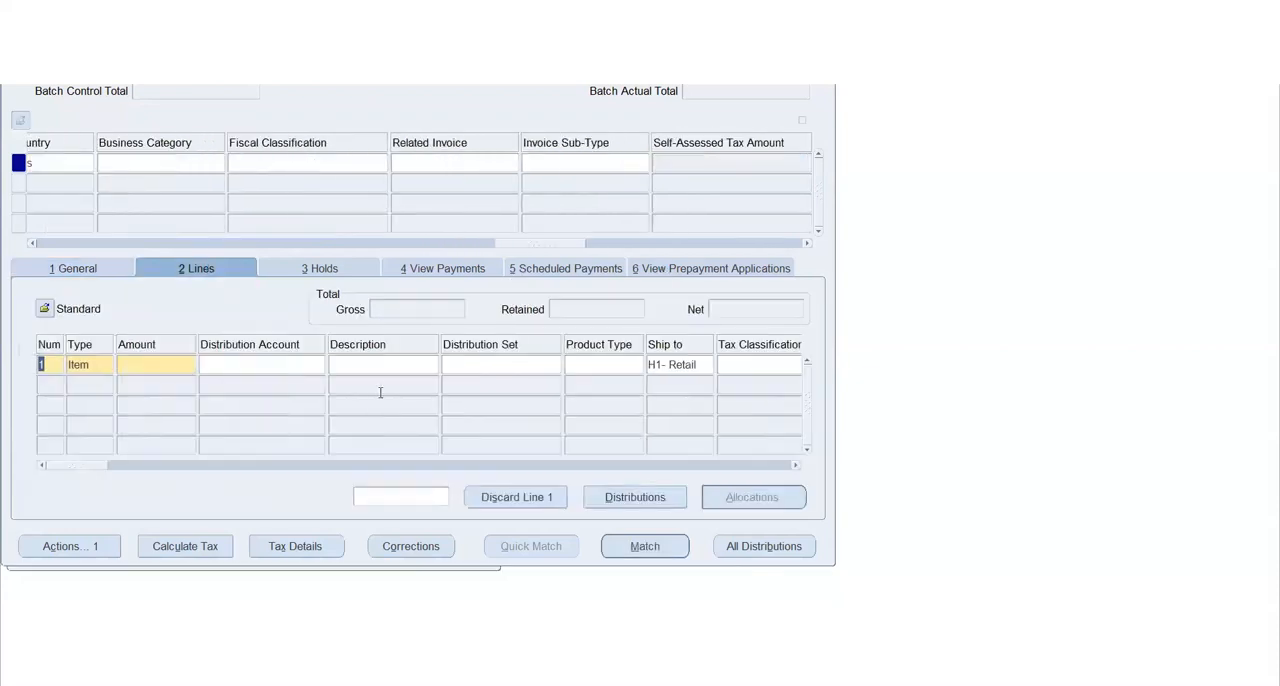
pyautogui.click(150, 366)
pyautogui.write('-100')
pyautogui.press('Tab')
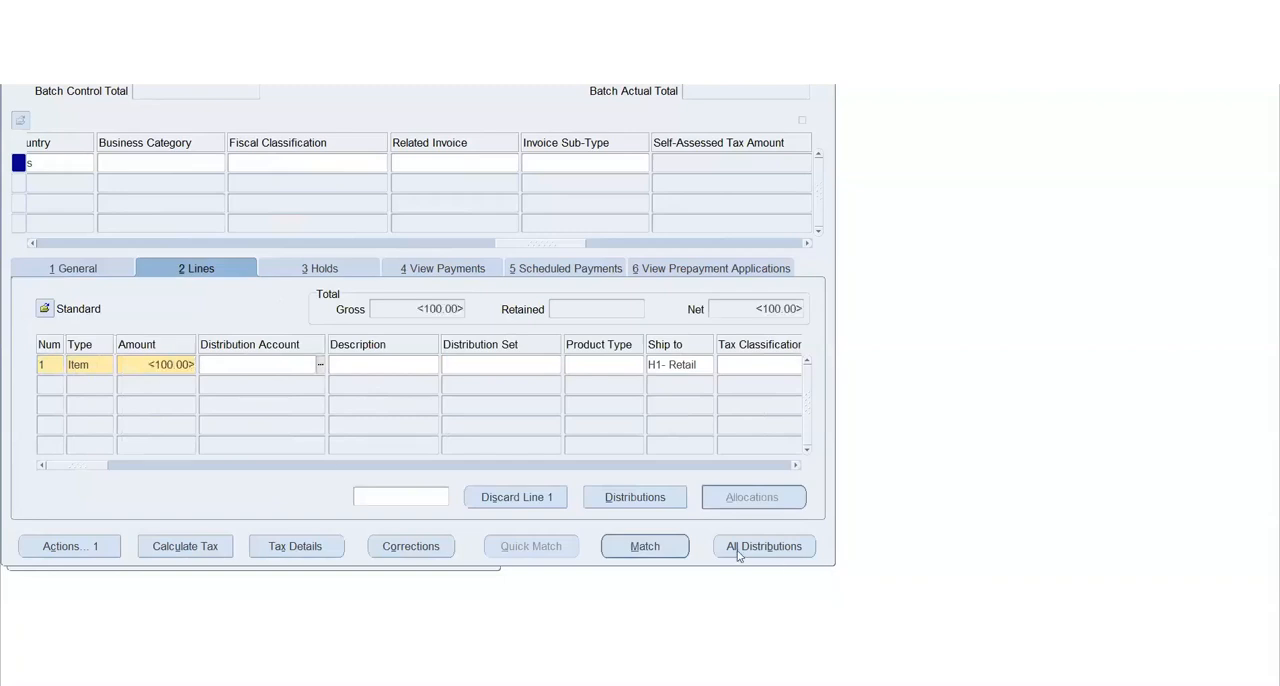
# Distribute -100 of the Item line to the Employee Exp. account alias, save, and return to the credit memo's general summary
pyautogui.click(664, 499)
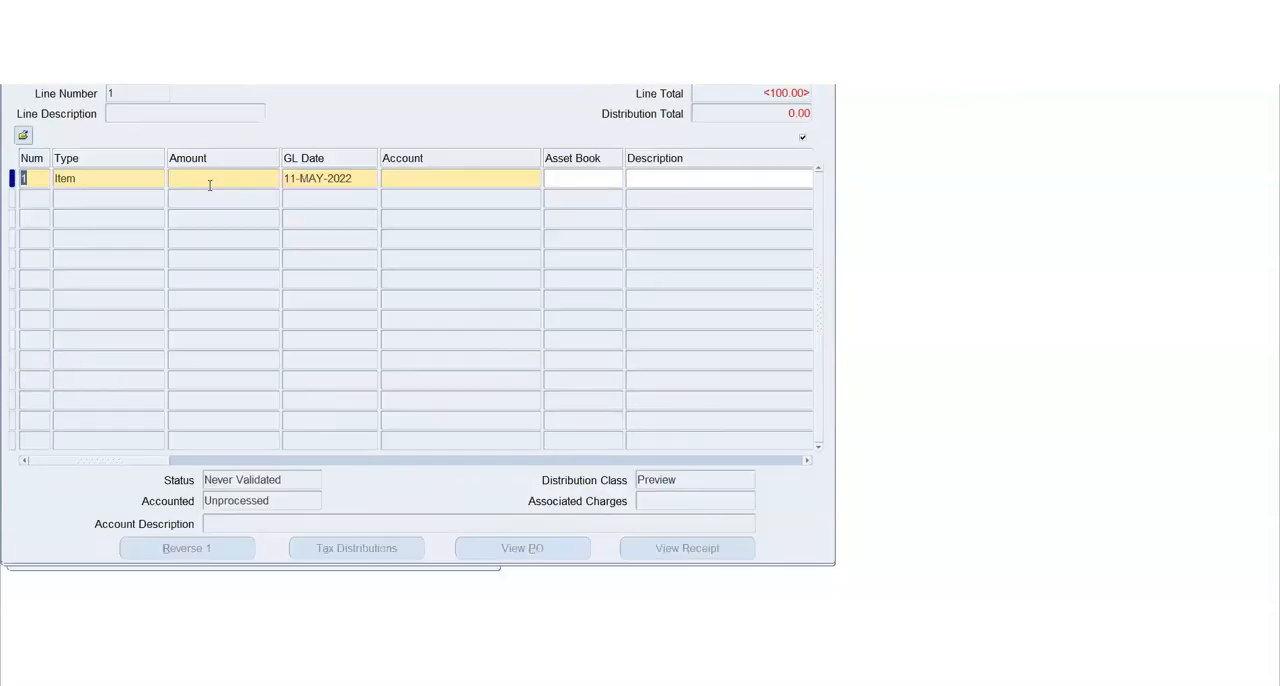
pyautogui.click(210, 181)
pyautogui.write('-100')
pyautogui.press('Tab')
pyautogui.press('Tab')
pyautogui.click(537, 178)
pyautogui.click(556, 358)
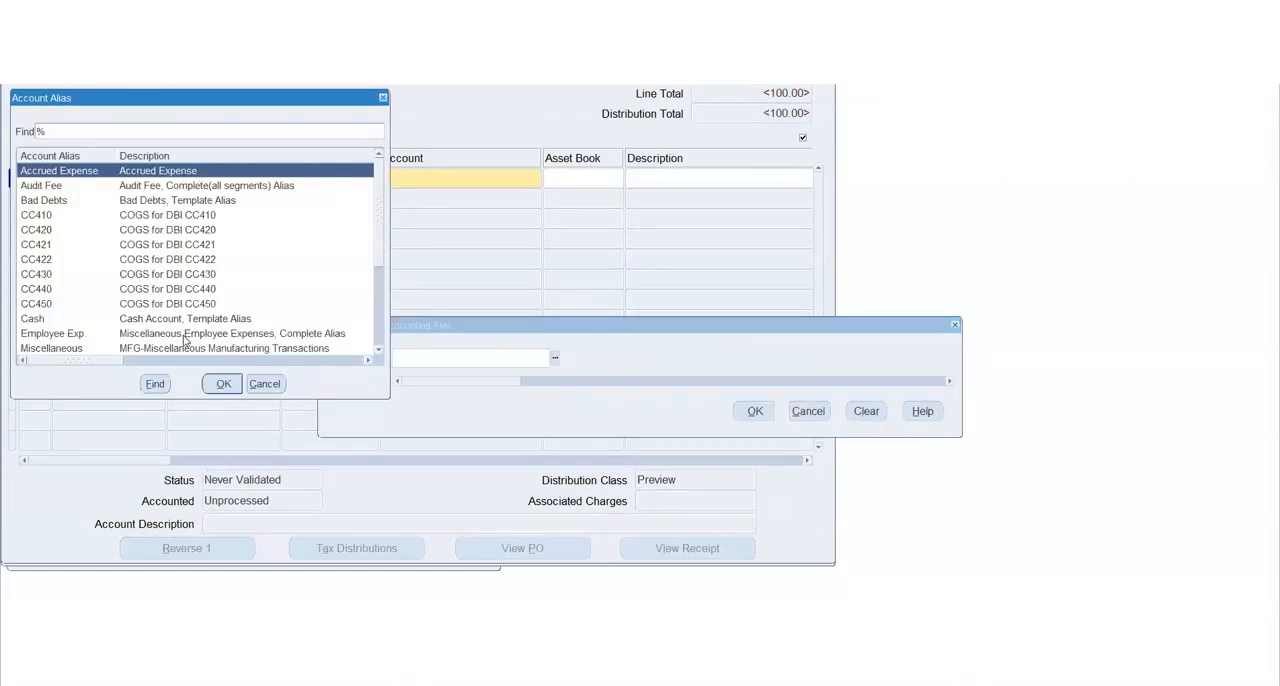
pyautogui.click(187, 335)
pyautogui.click(222, 384)
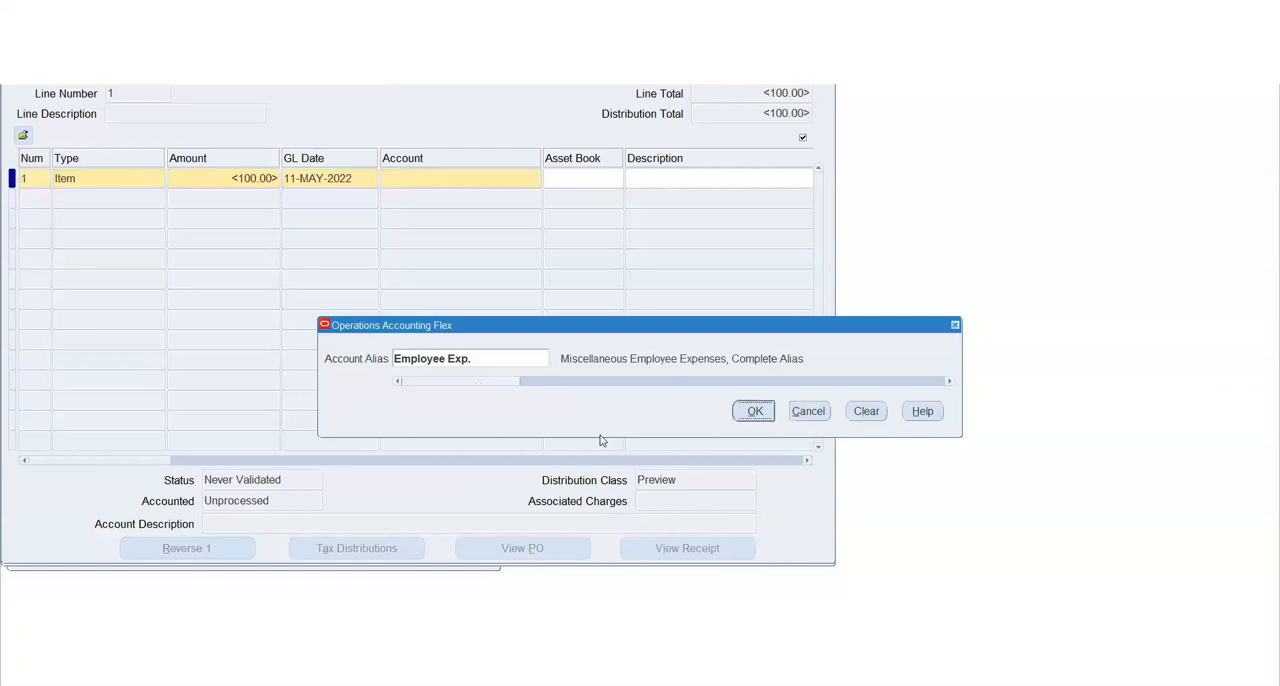
pyautogui.click(751, 413)
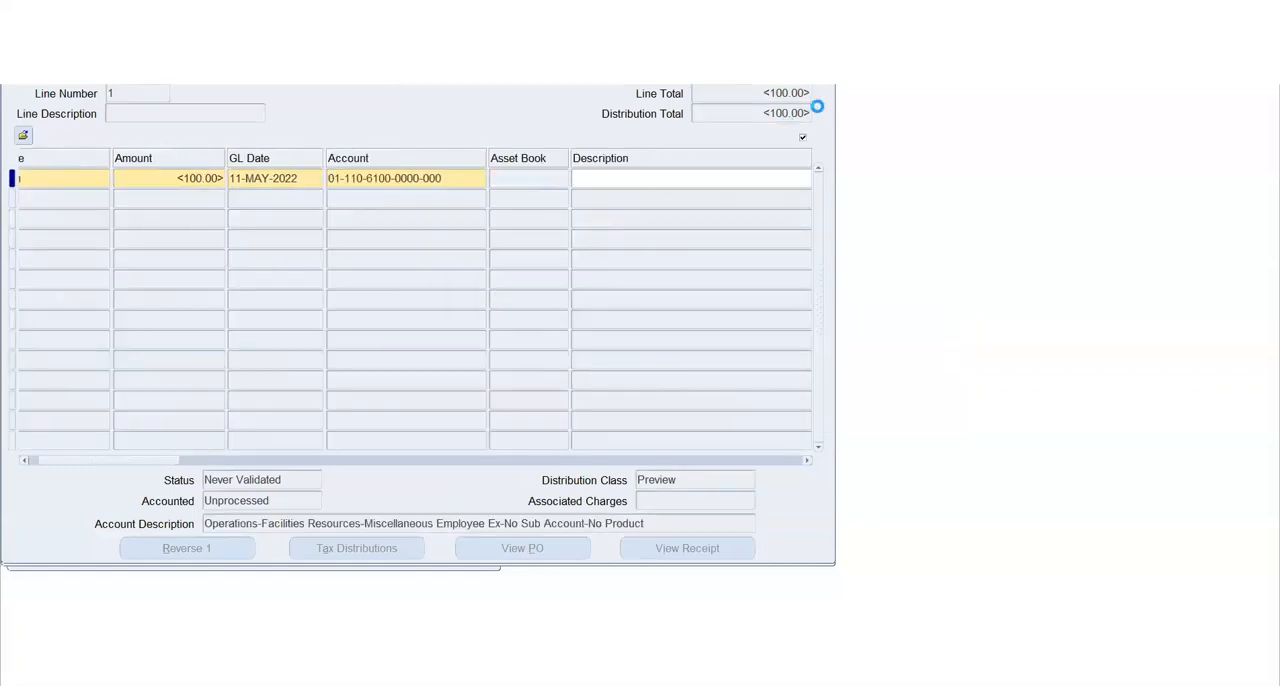
pyautogui.hotkey('ctrl', 's')
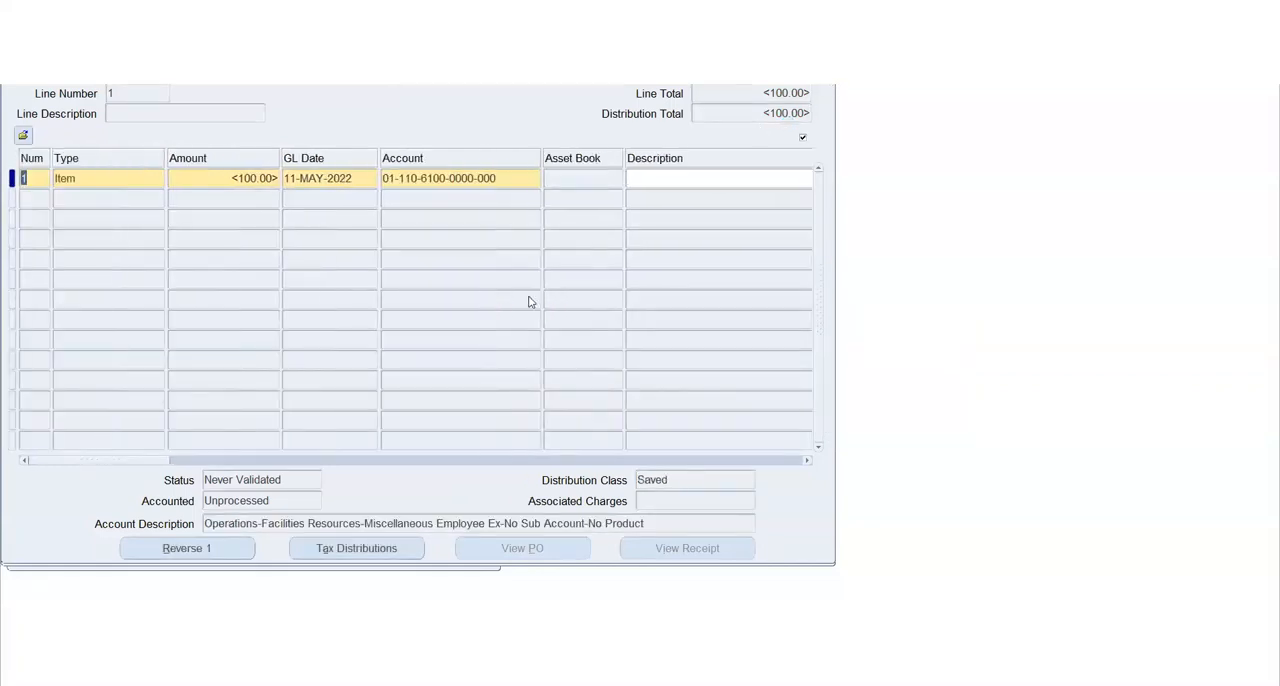
pyautogui.hotkey('ctrl', 'F4')
pyautogui.click(90, 270)
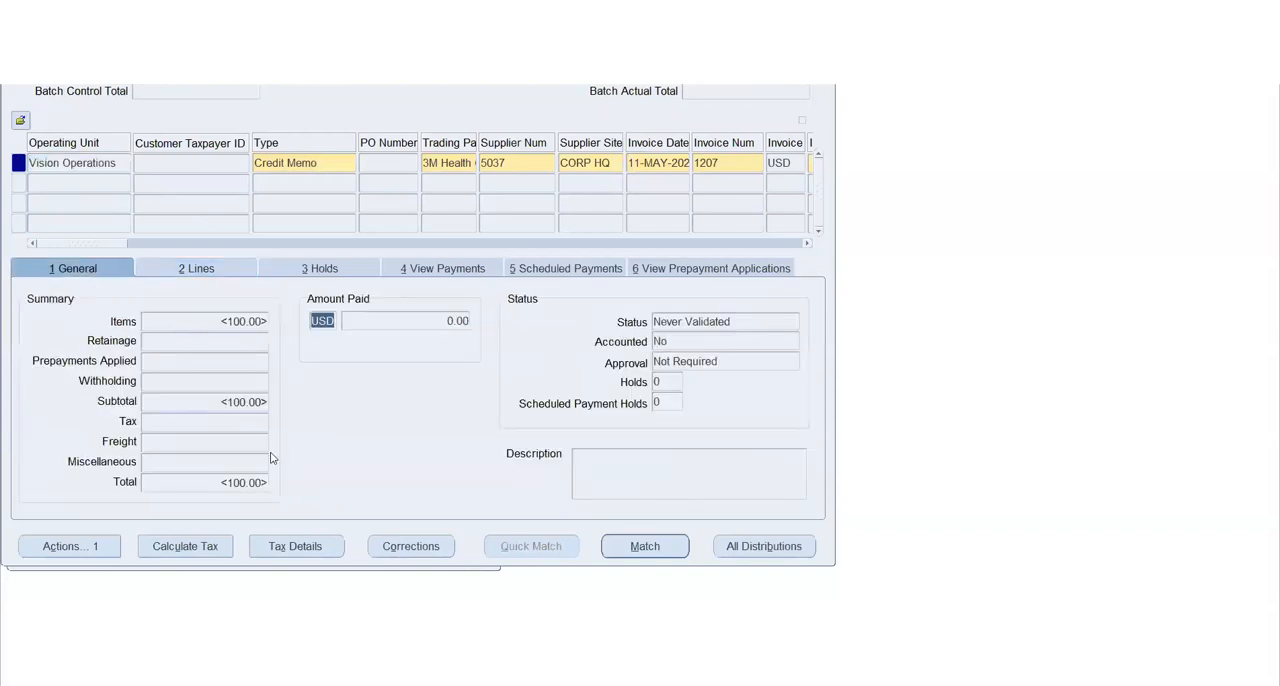
# Validate credit memo 1207 and check its total in the general summary
pyautogui.click(82, 546)
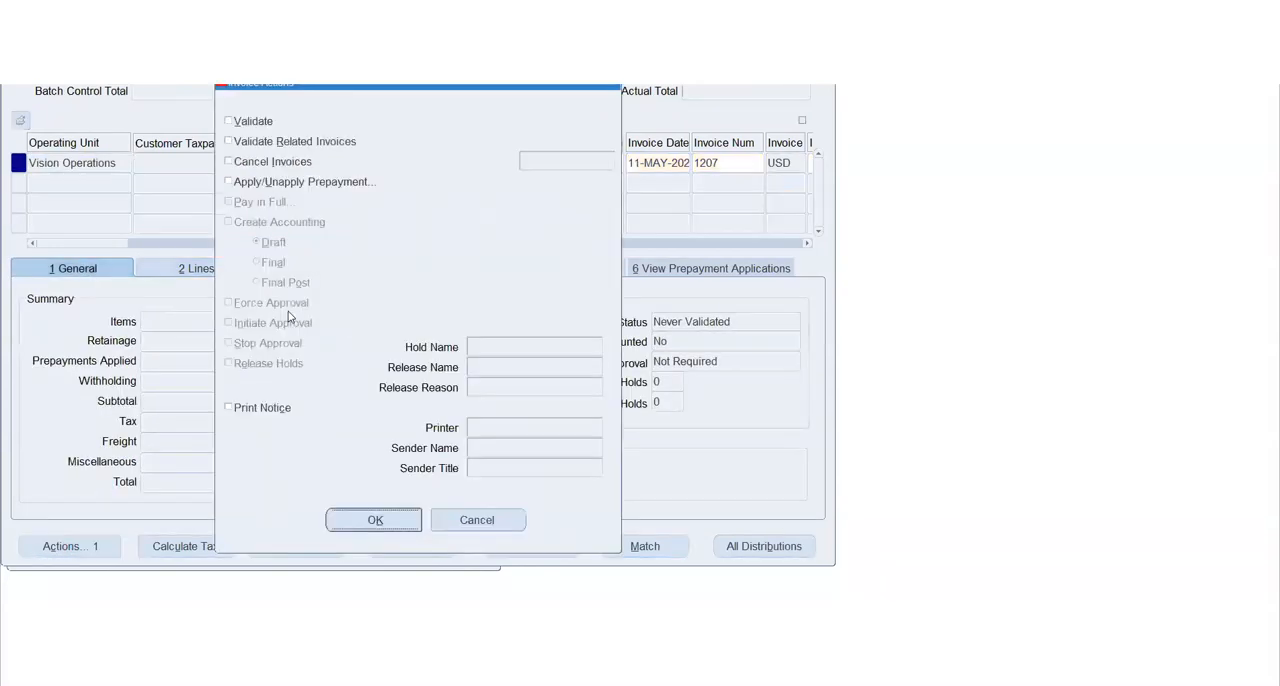
pyautogui.click(250, 124)
pyautogui.click(378, 522)
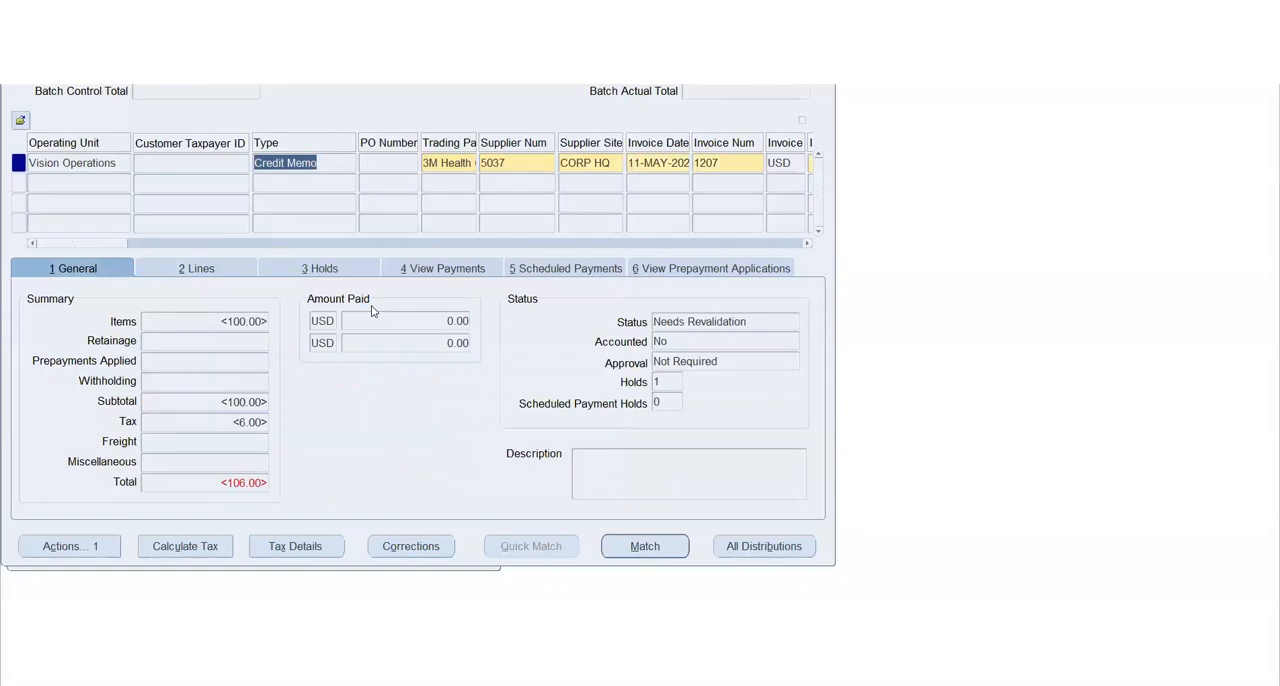
pyautogui.click(214, 485)
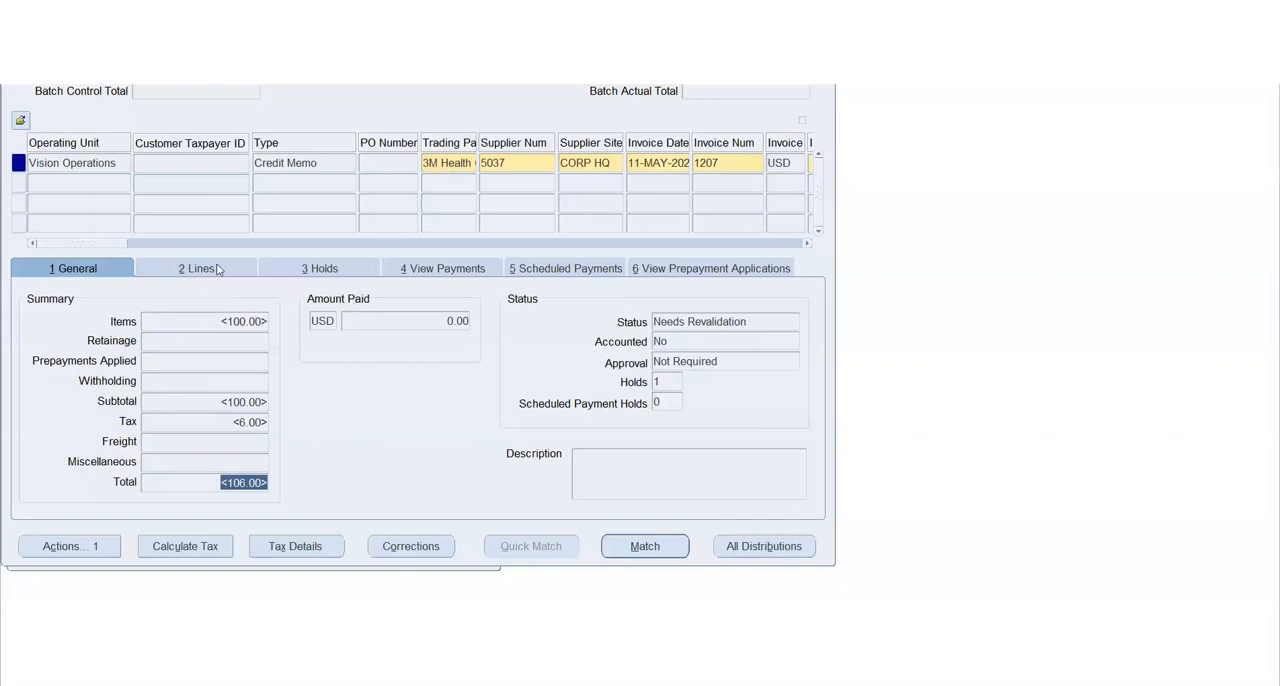
# Set the invoice amount of credit memo 1207 to -106 and save the record
pyautogui.moveTo(110, 247); pyautogui.dragTo(138, 246)
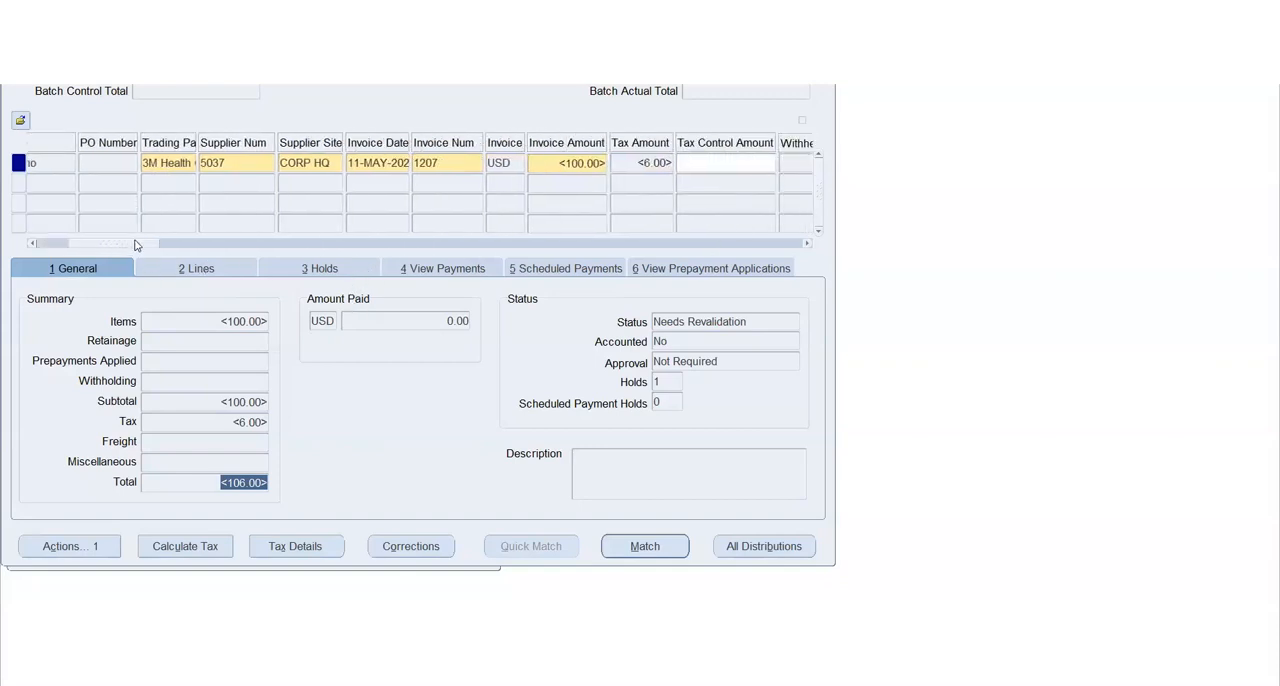
pyautogui.click(550, 163)
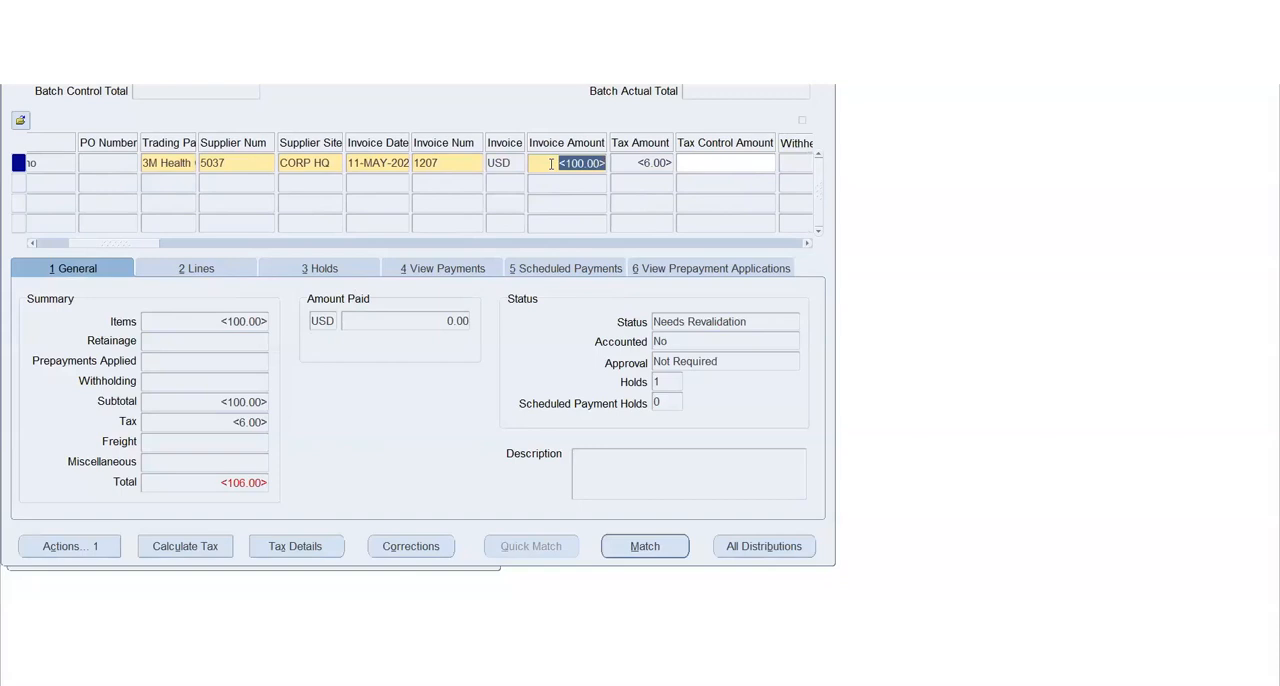
pyautogui.write('-106')
pyautogui.press('Tab')
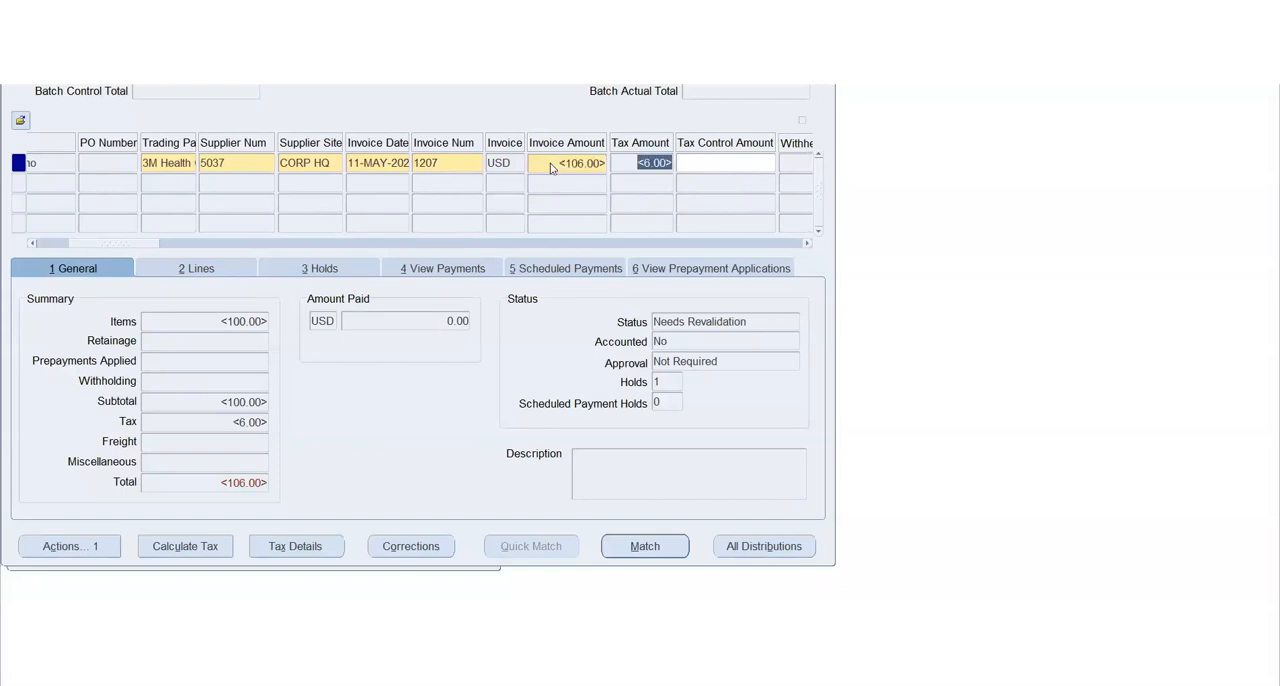
pyautogui.hotkey('ctrl', 's')
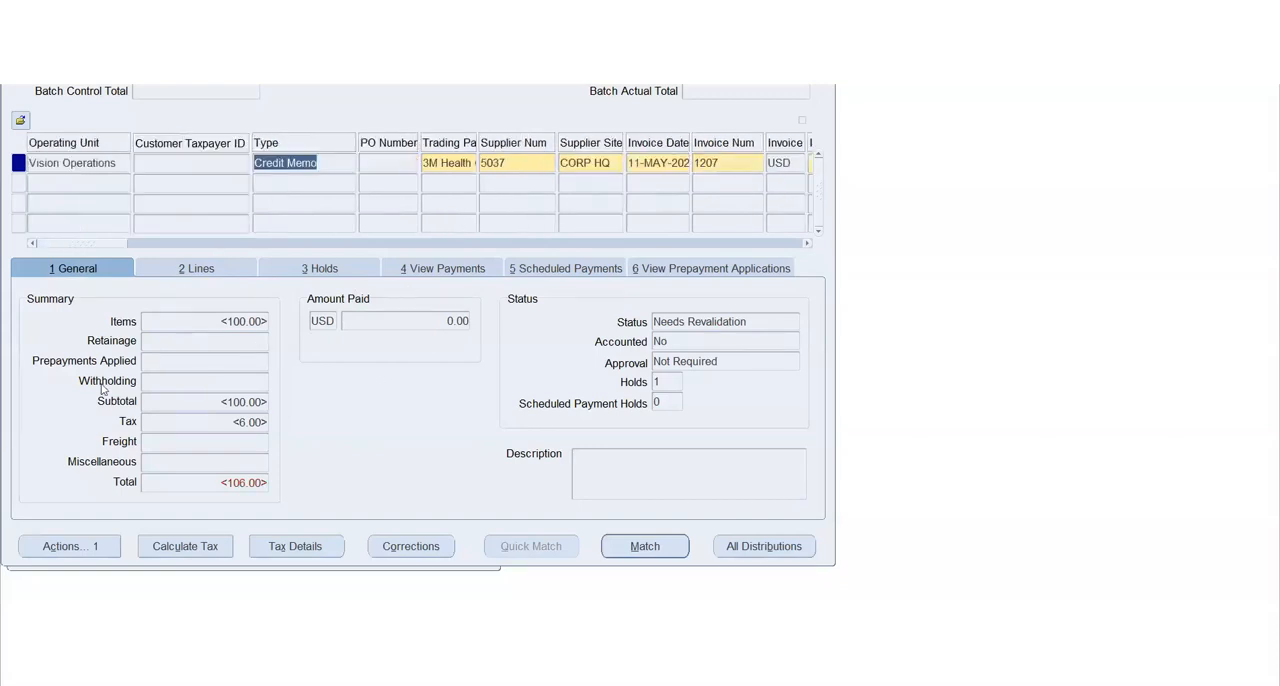
# Validate credit memo 1207 again with the corrected amount and review its item amount
pyautogui.click(91, 543)
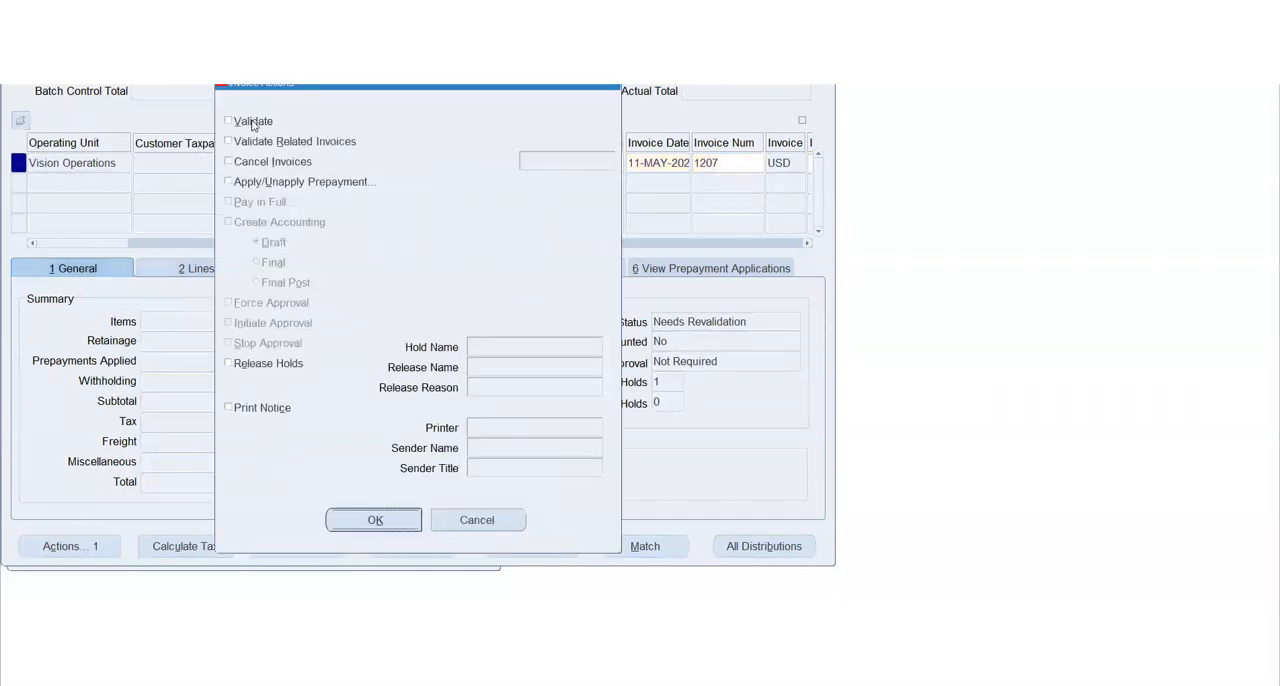
pyautogui.click(253, 121)
pyautogui.click(337, 523)
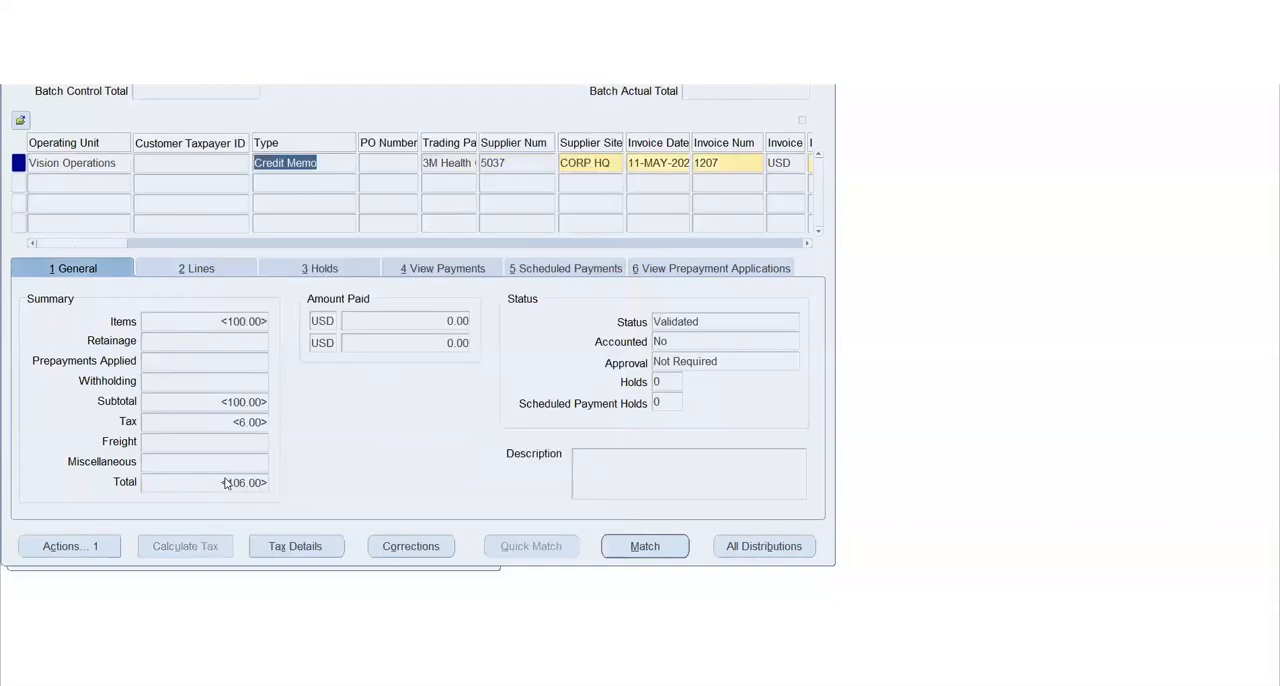
pyautogui.click(211, 321)
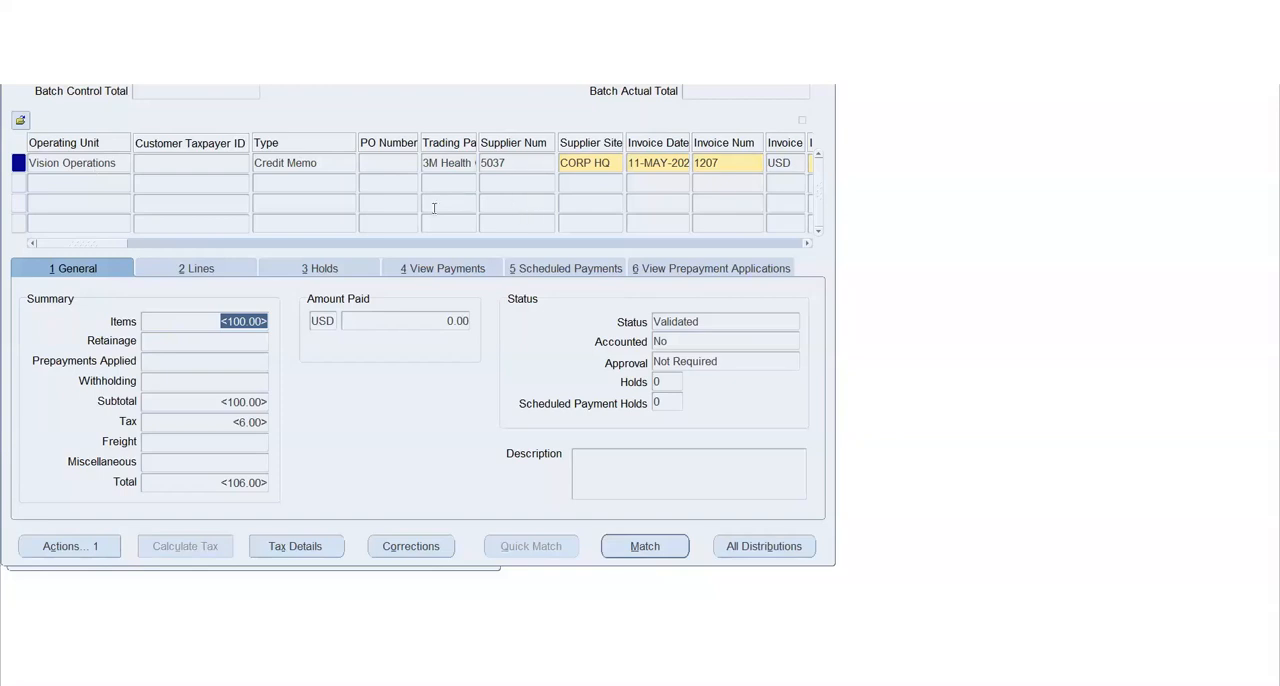
# Add a new invoice row for Vision Operations below the credit memo and set its type to Mixed
pyautogui.click(100, 184)
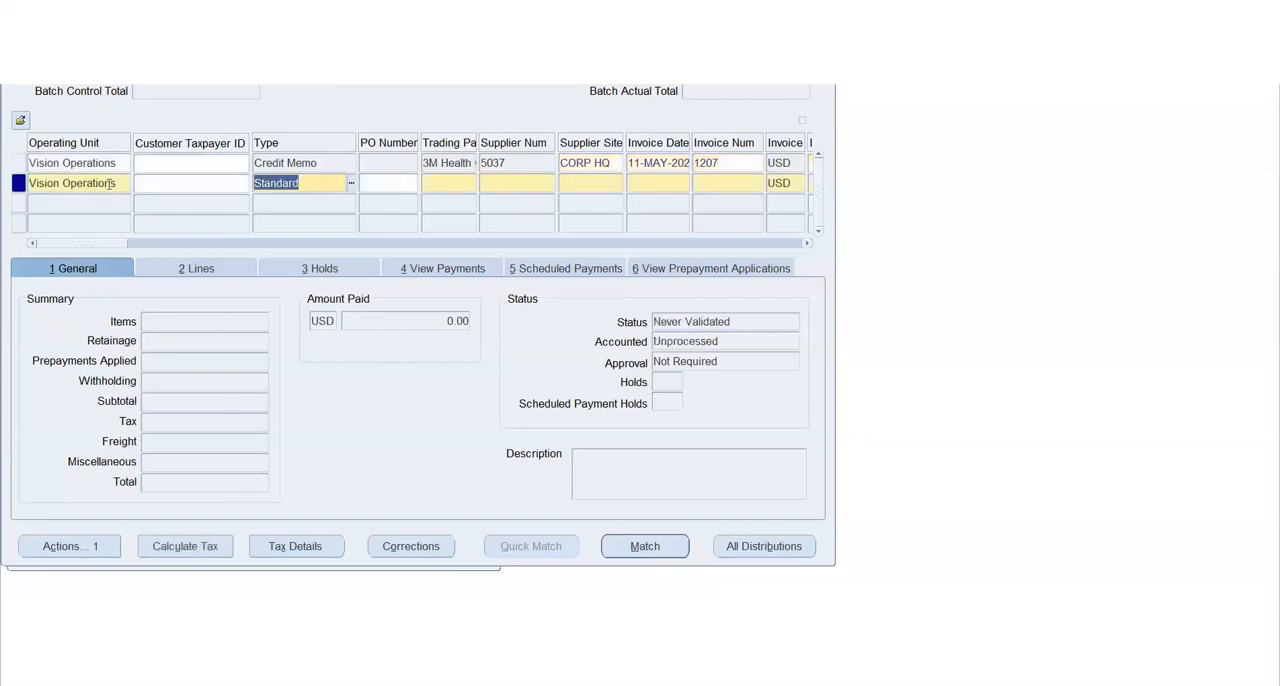
pyautogui.click(351, 183)
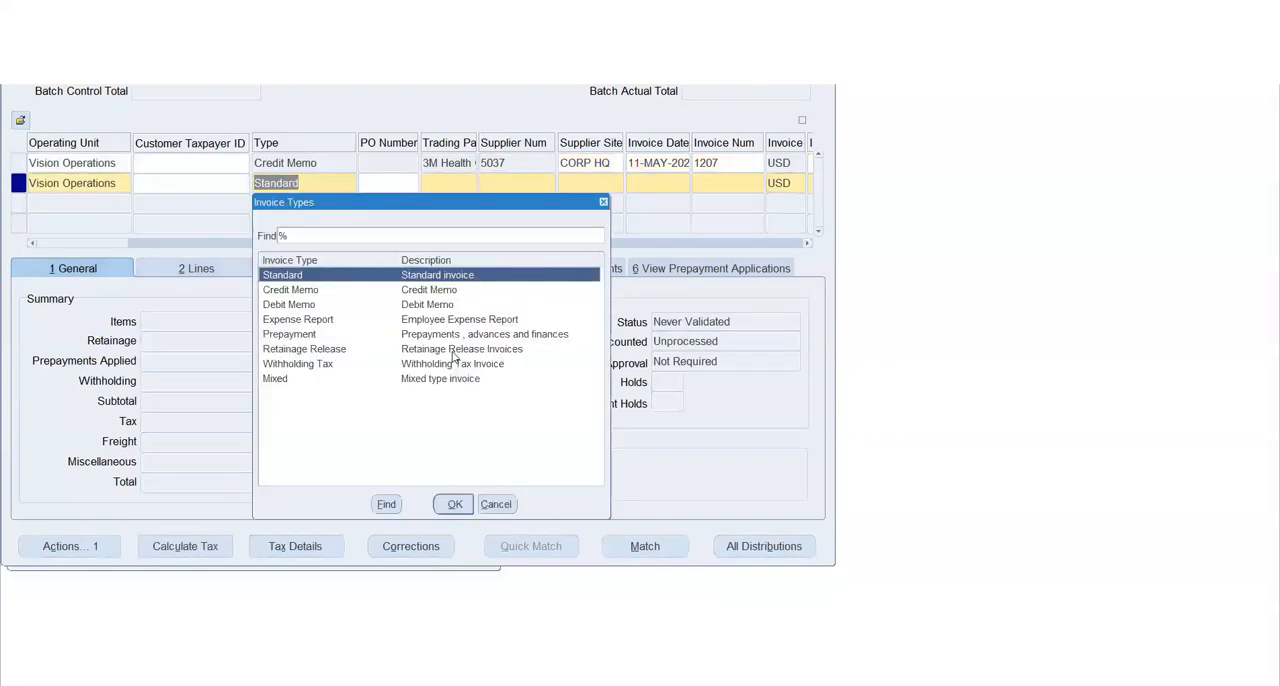
pyautogui.click(289, 381)
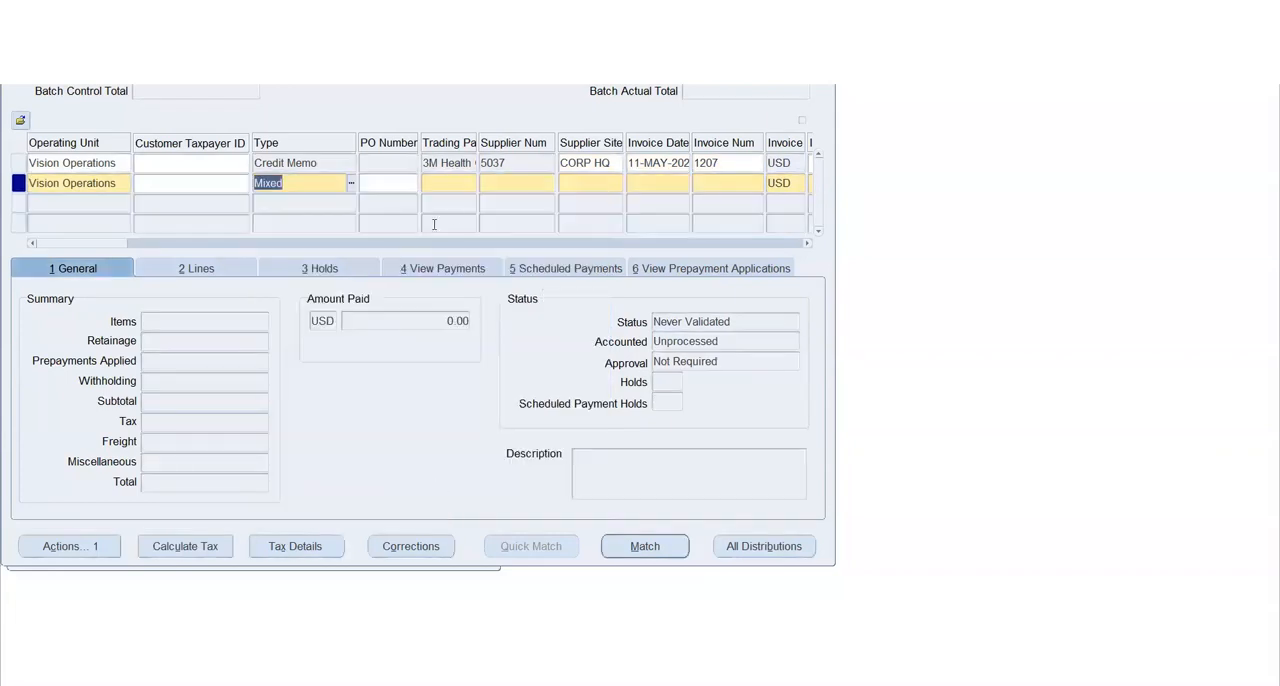
# Reuse the credit memo's 3M Health Care supplier for the mixed invoice, keeping site CORP HQ and the default invoice date
pyautogui.press('Tab')
pyautogui.press('Tab')
pyautogui.hotkey('shift', 'F5')
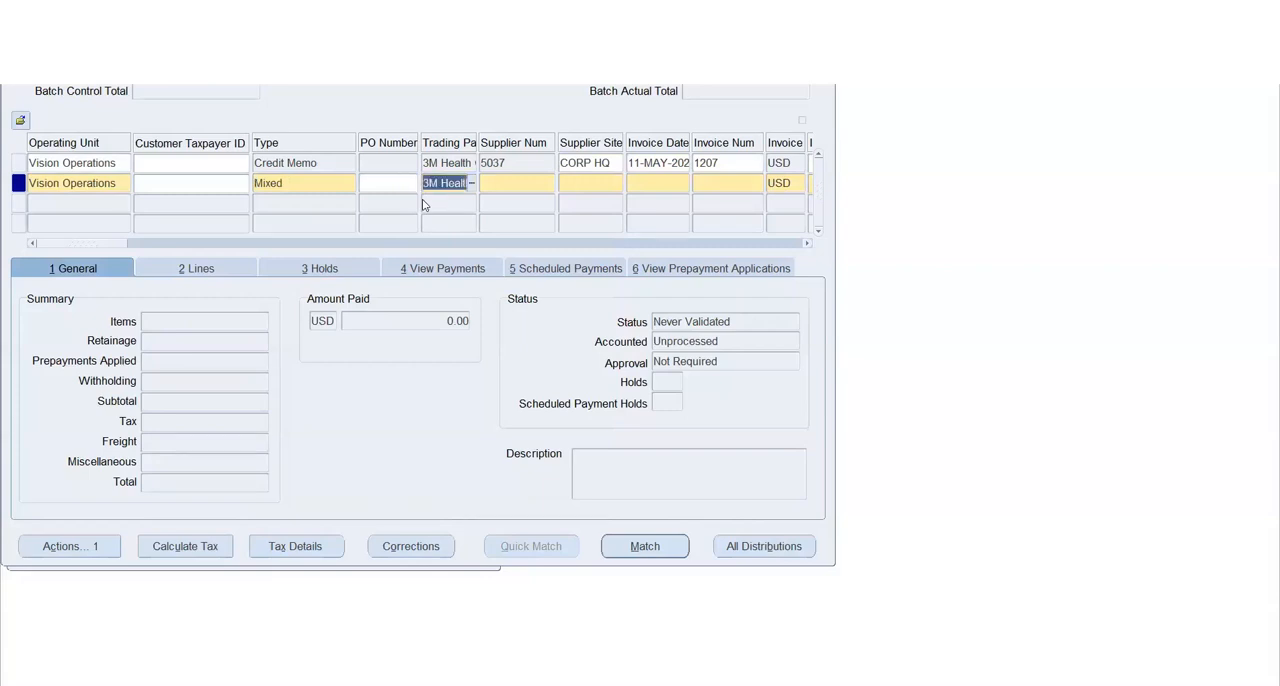
pyautogui.press('Tab')
pyautogui.press('Return')
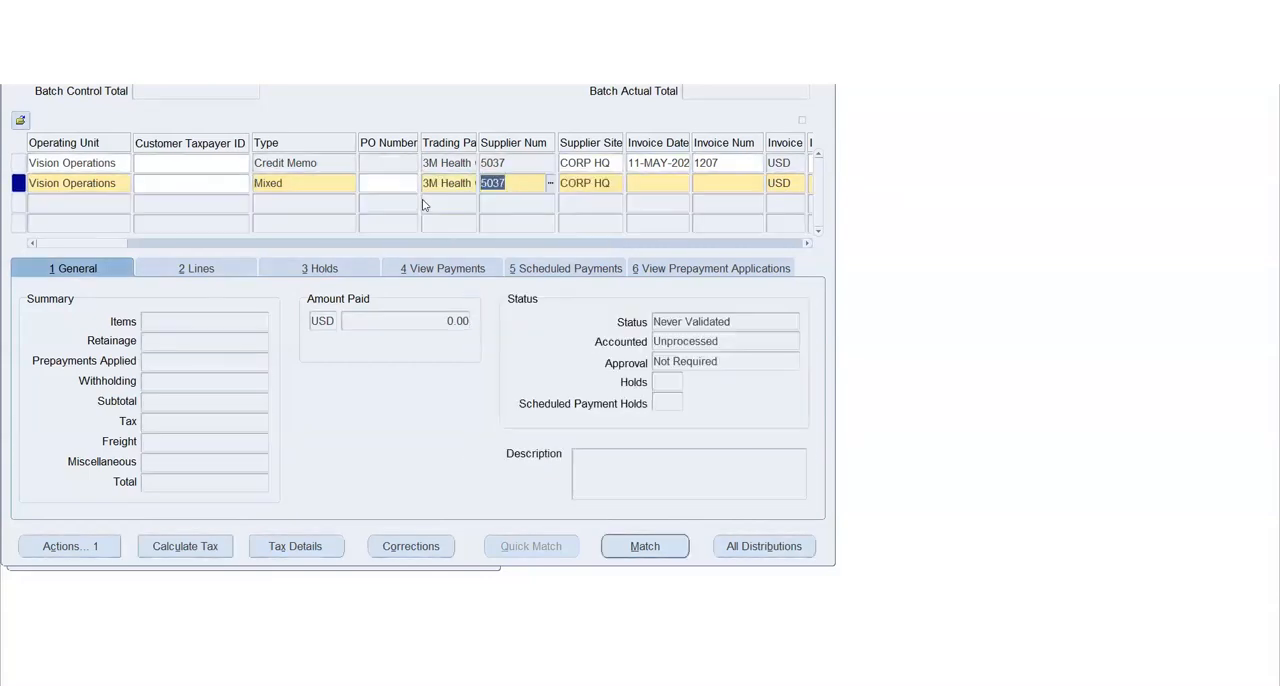
pyautogui.press('Tab')
pyautogui.press('Tab')
# Enter 1206 as the mixed invoice's number and -100 as its invoice amount
pyautogui.press('Tab')
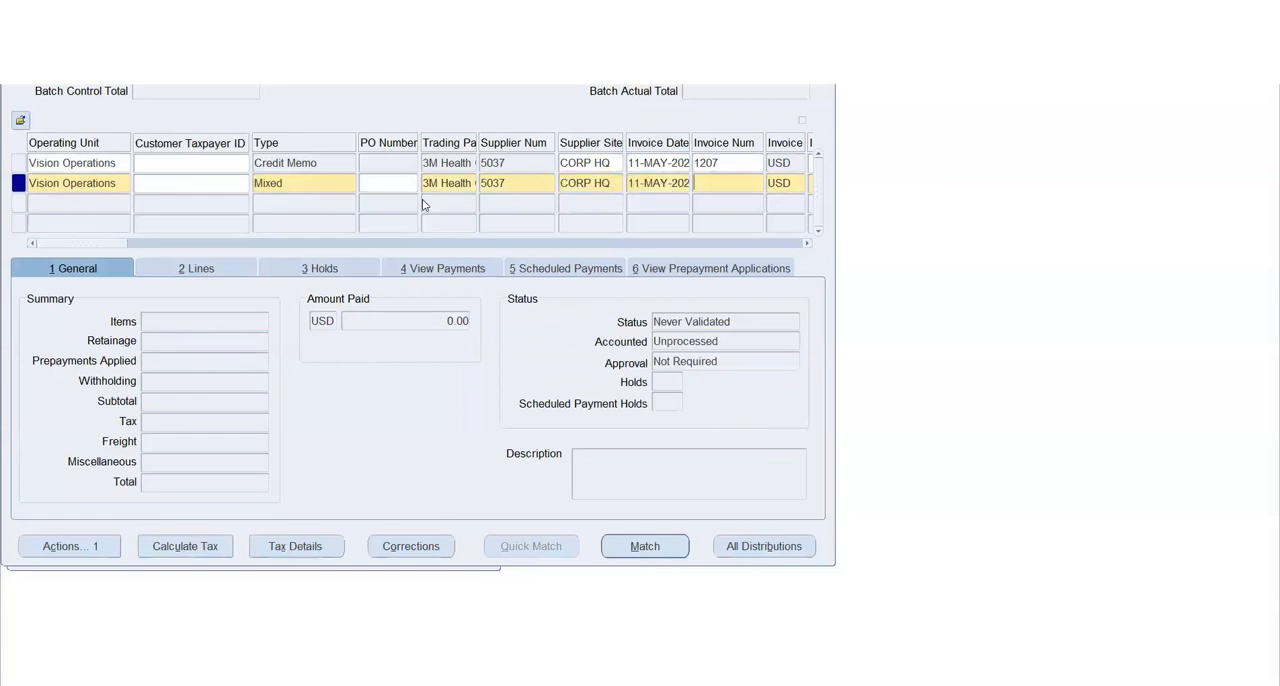
pyautogui.write('1206')
pyautogui.press('Tab')
pyautogui.press('Tab')
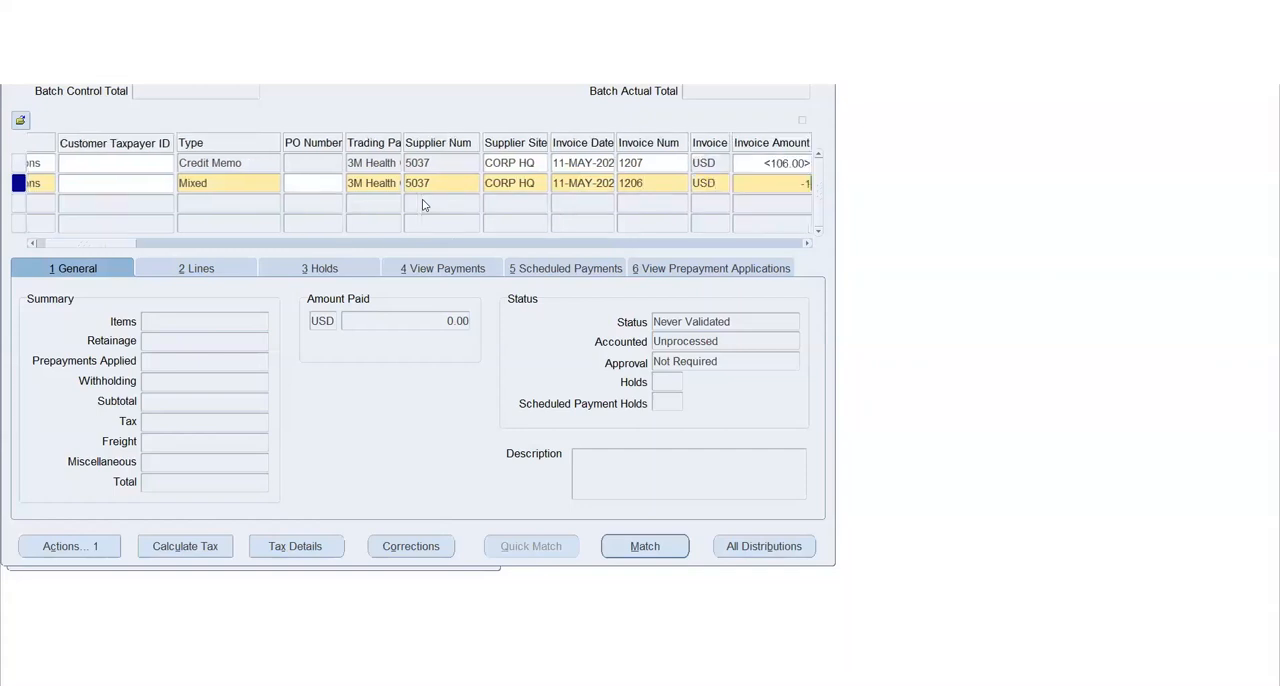
pyautogui.write('-100')
pyautogui.press('Tab')
# Change the invoice amount of mixed invoice 1206 to a positive 100 and keep the remaining header defaults
pyautogui.hotkey('shift', 'Tab')
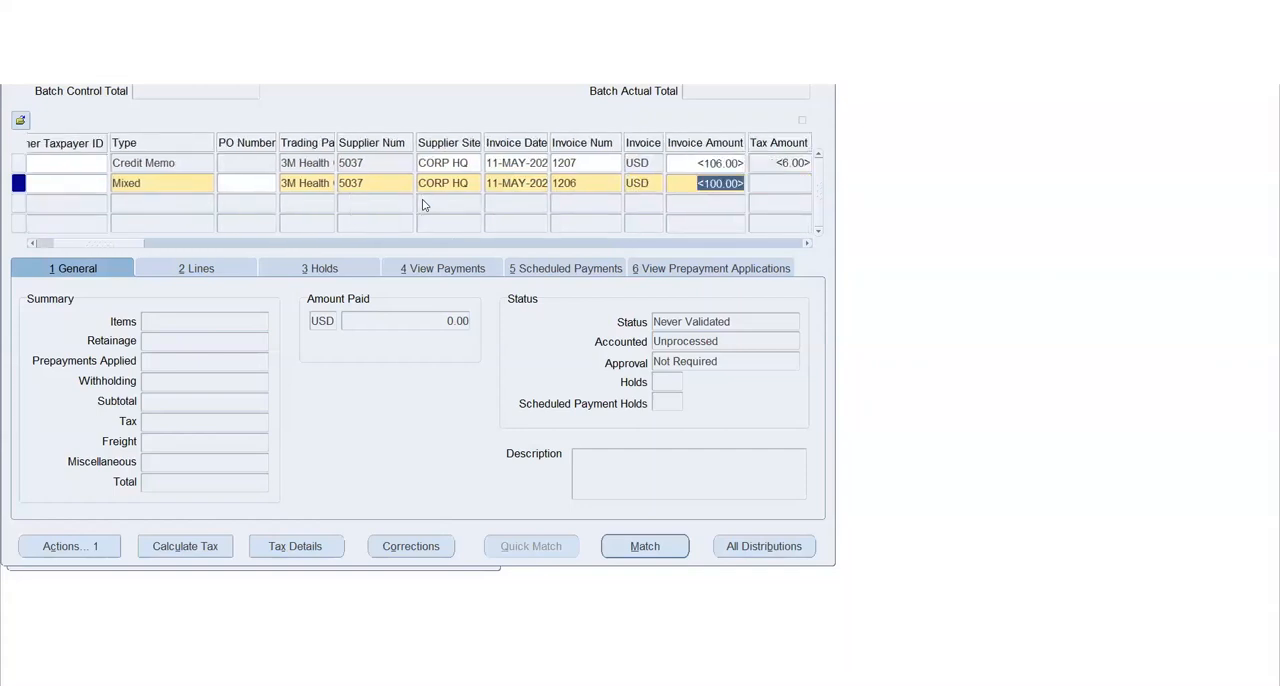
pyautogui.press('BackSpace')
pyautogui.write('100')
pyautogui.press('Tab')
pyautogui.press('Tab')
pyautogui.press('Tab')
pyautogui.press('Tab')
pyautogui.press('Tab')
pyautogui.press('Tab')
pyautogui.press('Tab')
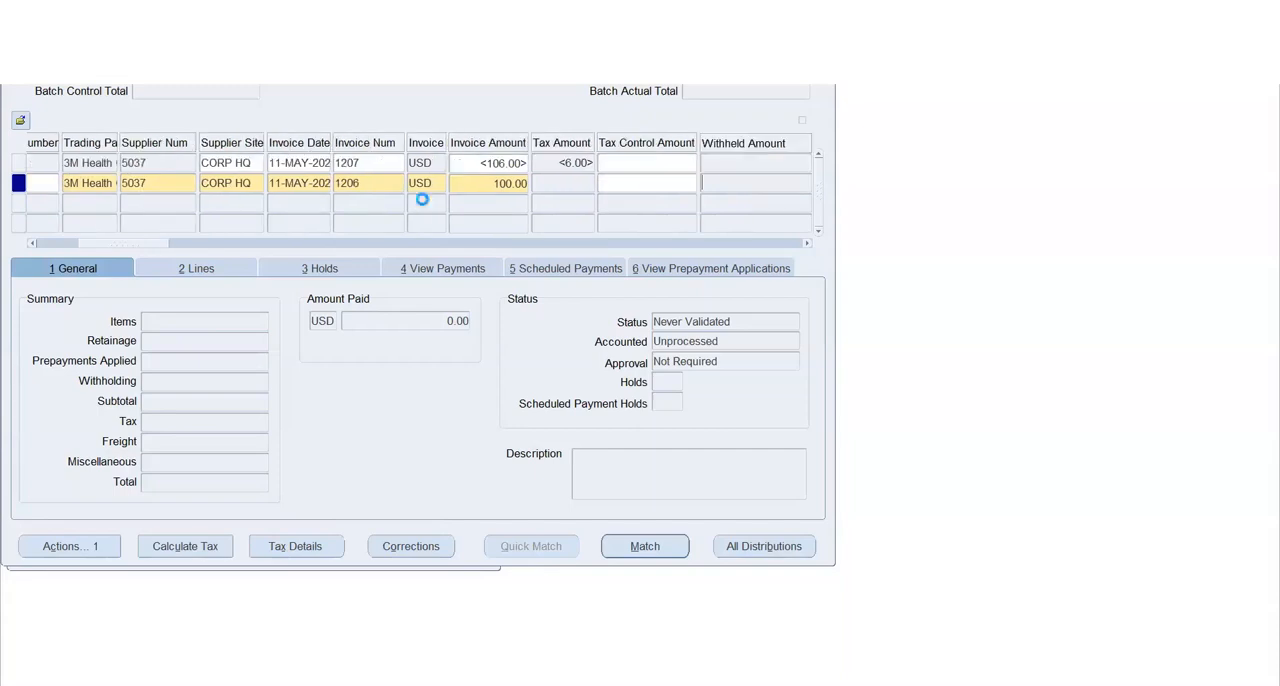
pyautogui.press('Tab')
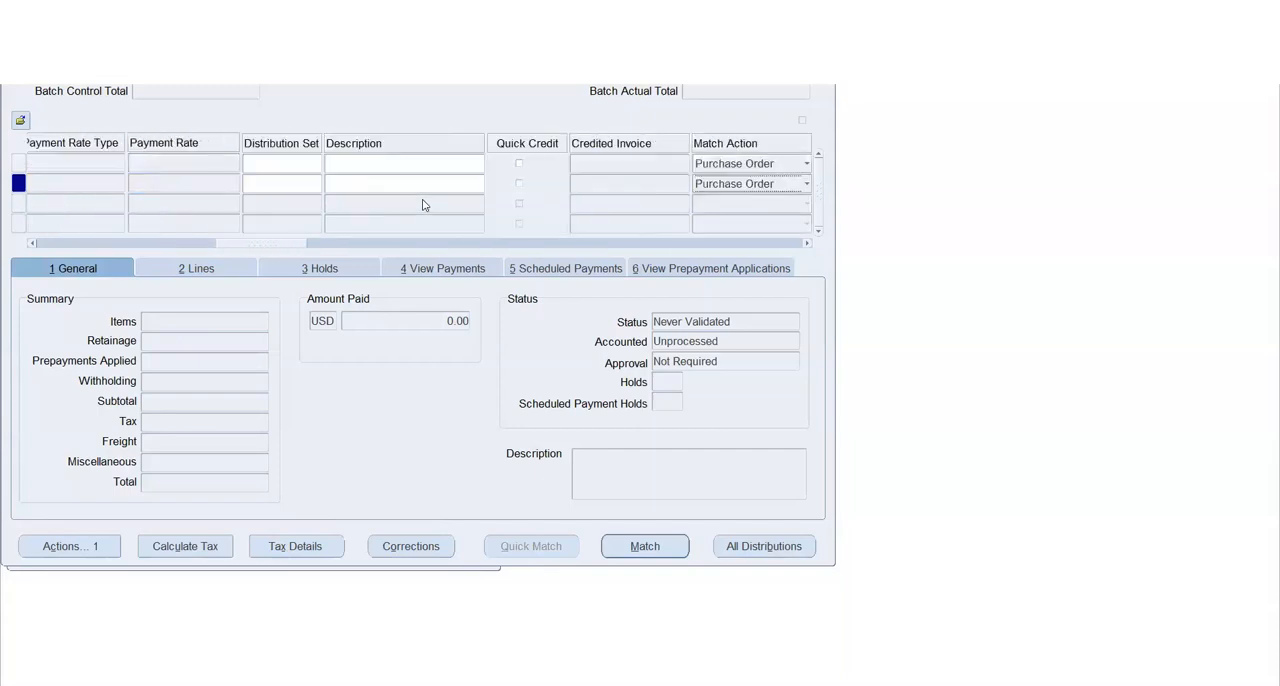
pyautogui.moveTo(223, 245); pyautogui.dragTo(32, 240)
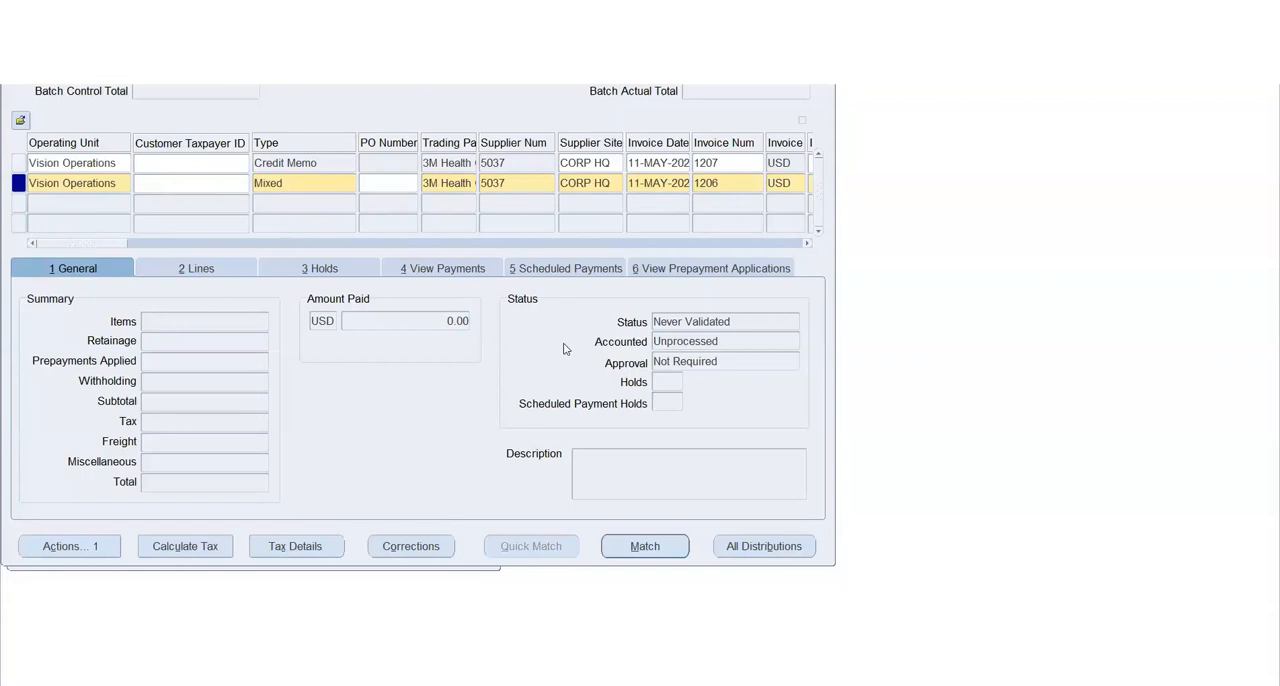
# Review the available invoice types for invoice 1206, including Expense Report, Retainage Release and Withholding Tax, and close the list without changing the type
pyautogui.click(312, 185)
pyautogui.click(349, 183)
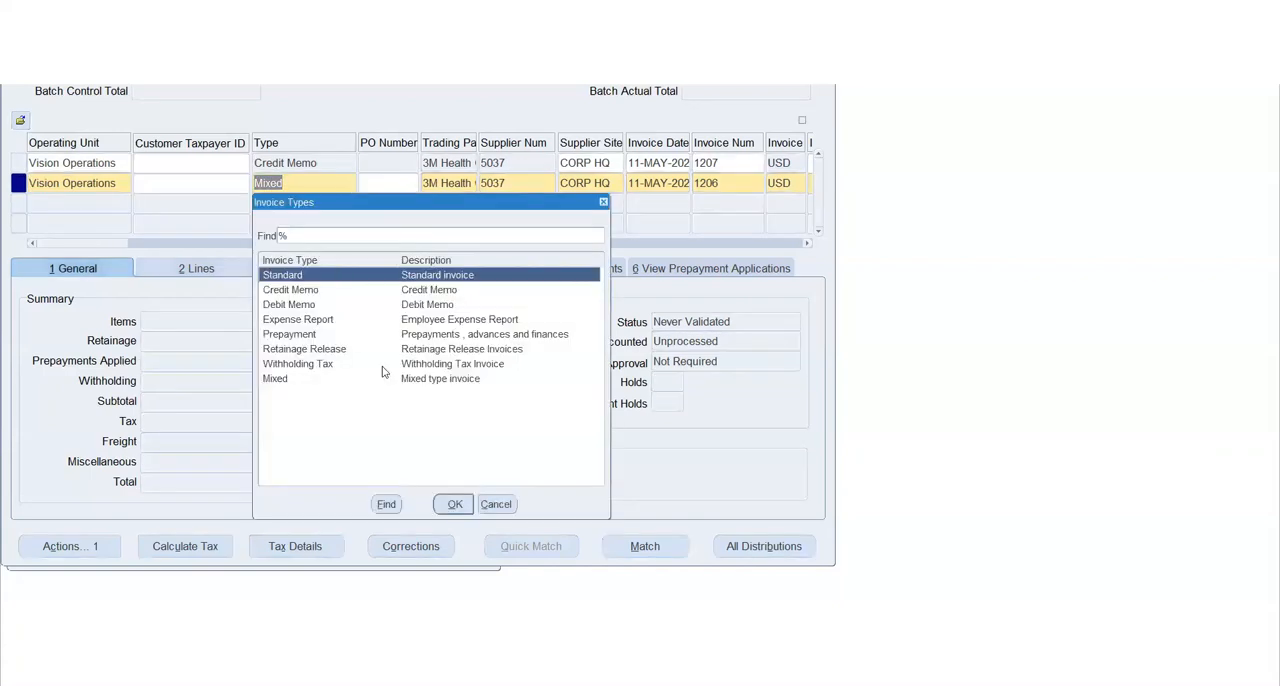
pyautogui.click(285, 380)
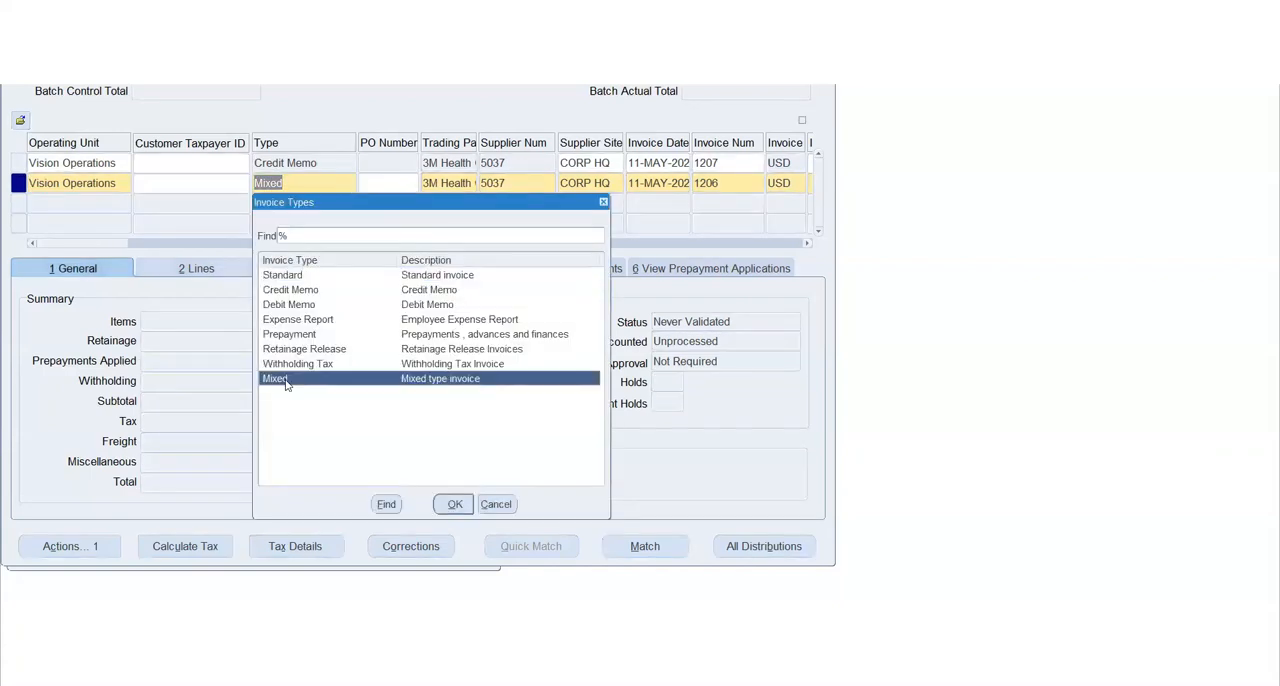
pyautogui.click(292, 321)
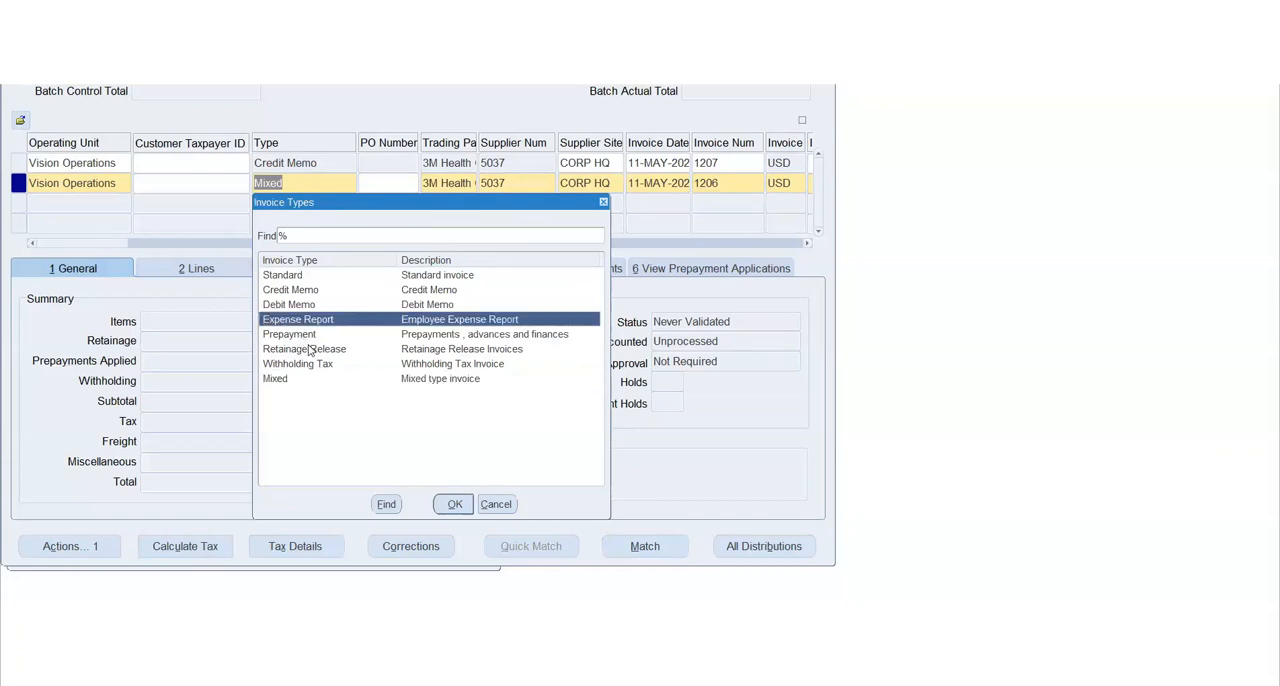
pyautogui.click(309, 349)
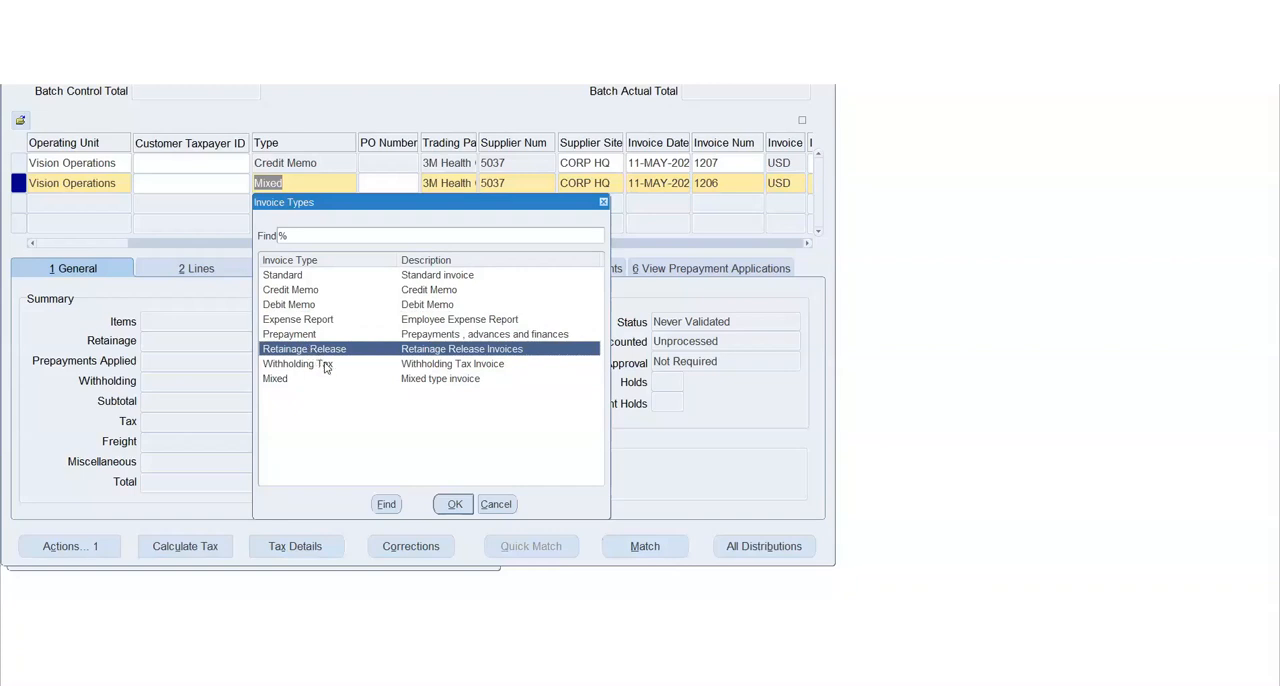
pyautogui.click(324, 364)
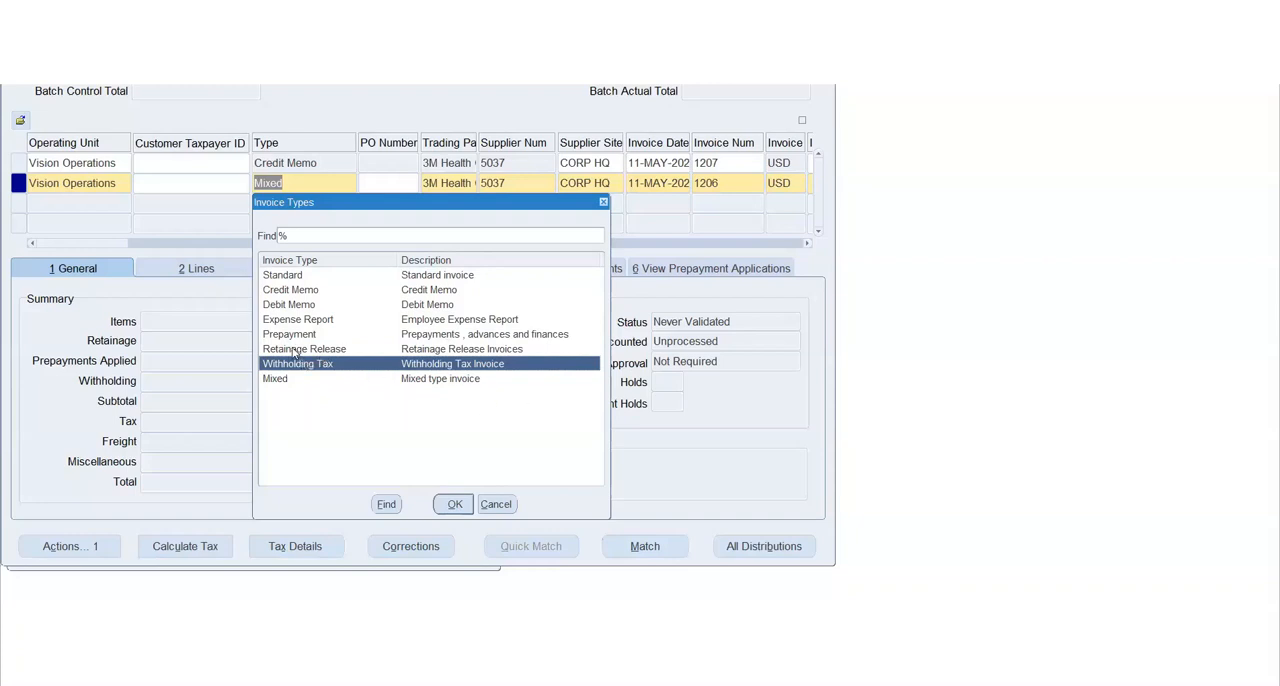
pyautogui.click(295, 352)
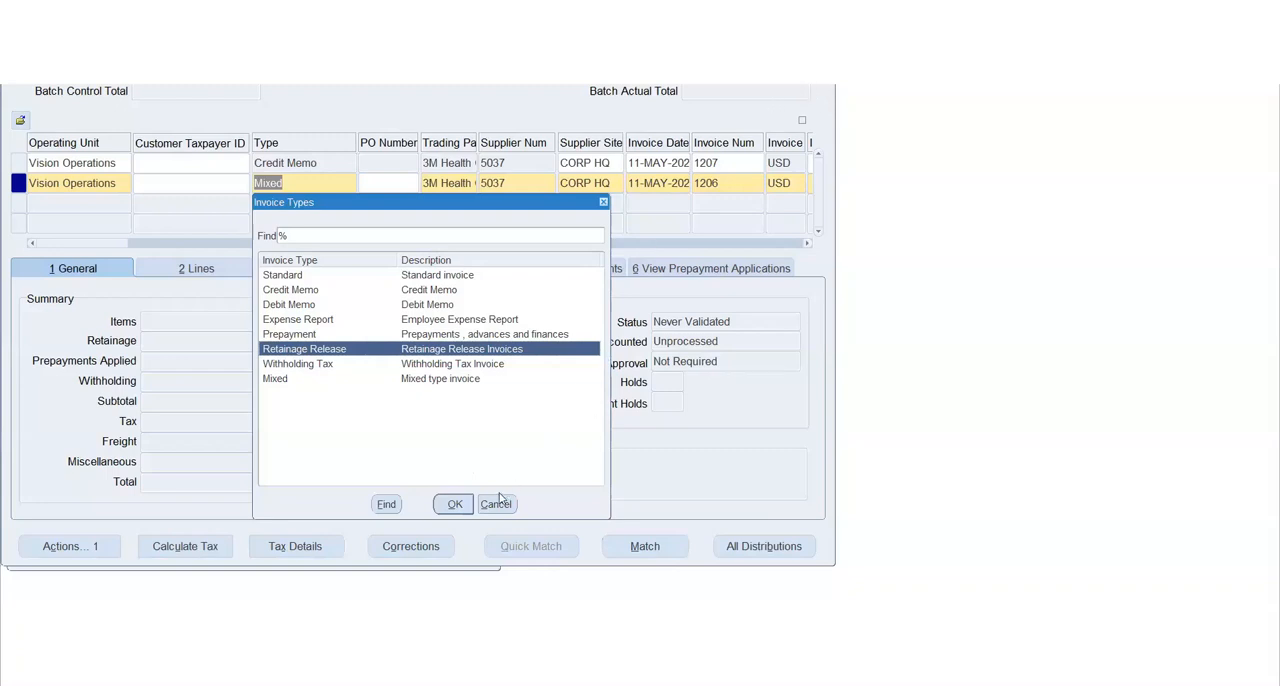
pyautogui.click(311, 364)
pyautogui.click(307, 349)
pyautogui.click(296, 306)
pyautogui.click(282, 277)
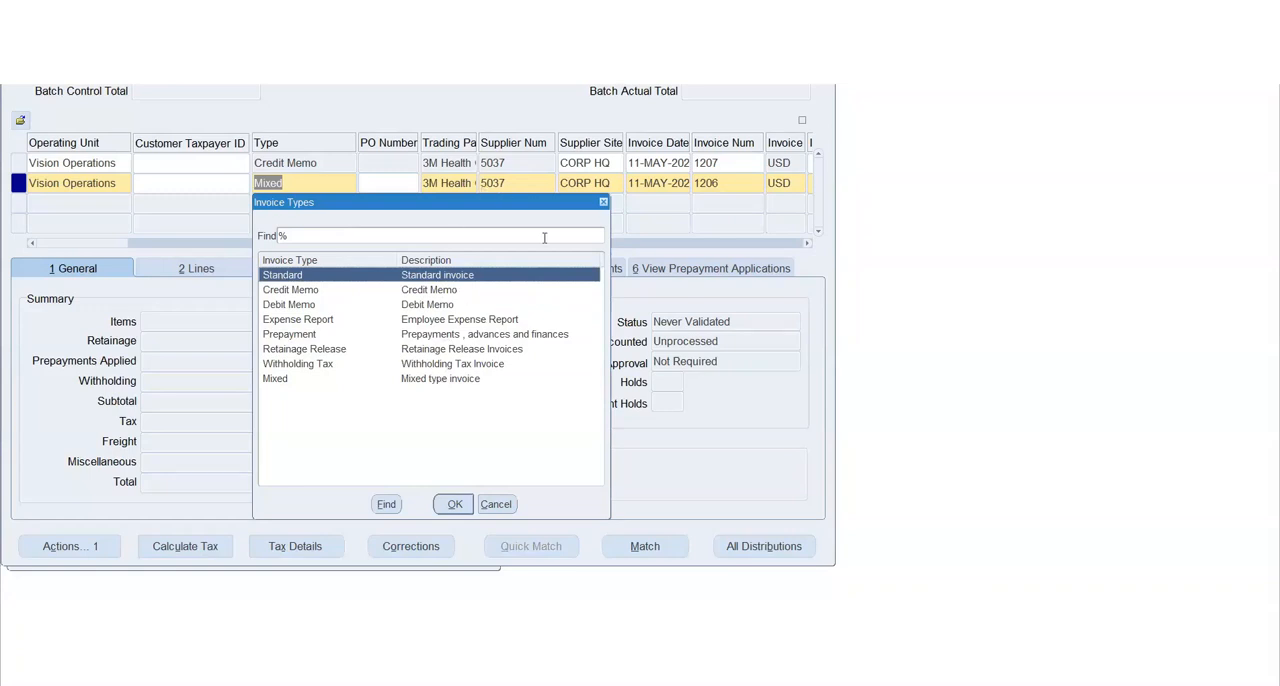
pyautogui.click(603, 203)
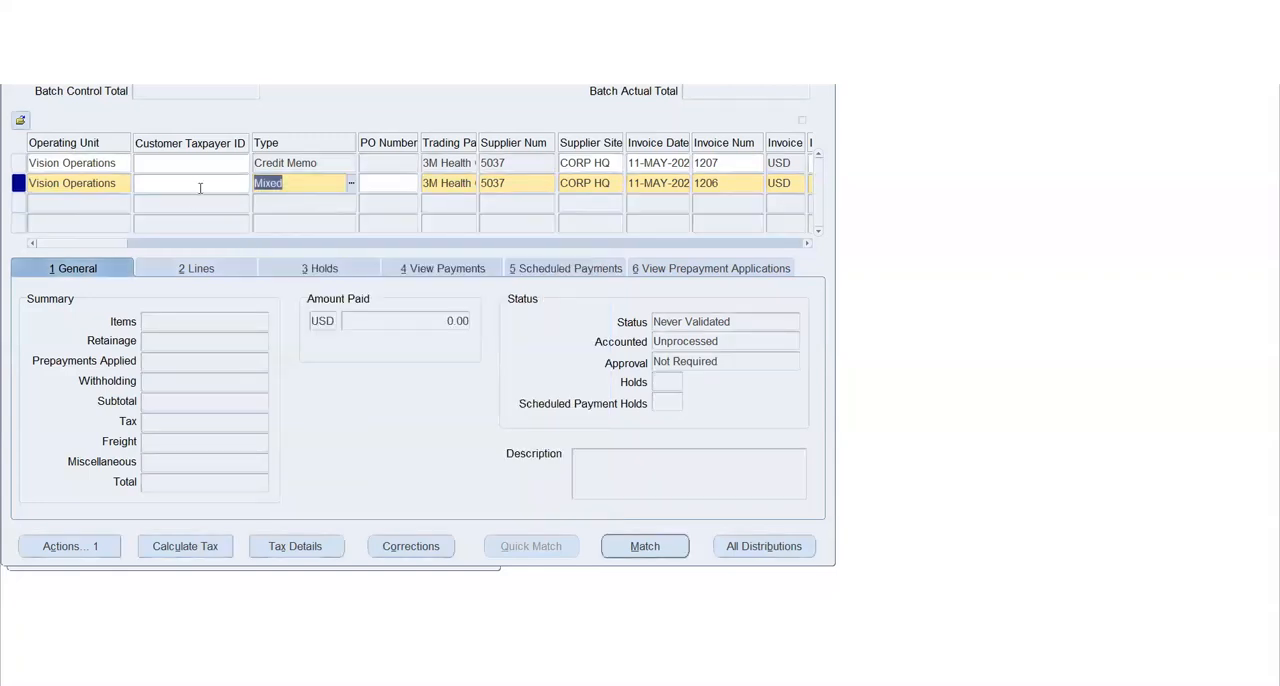